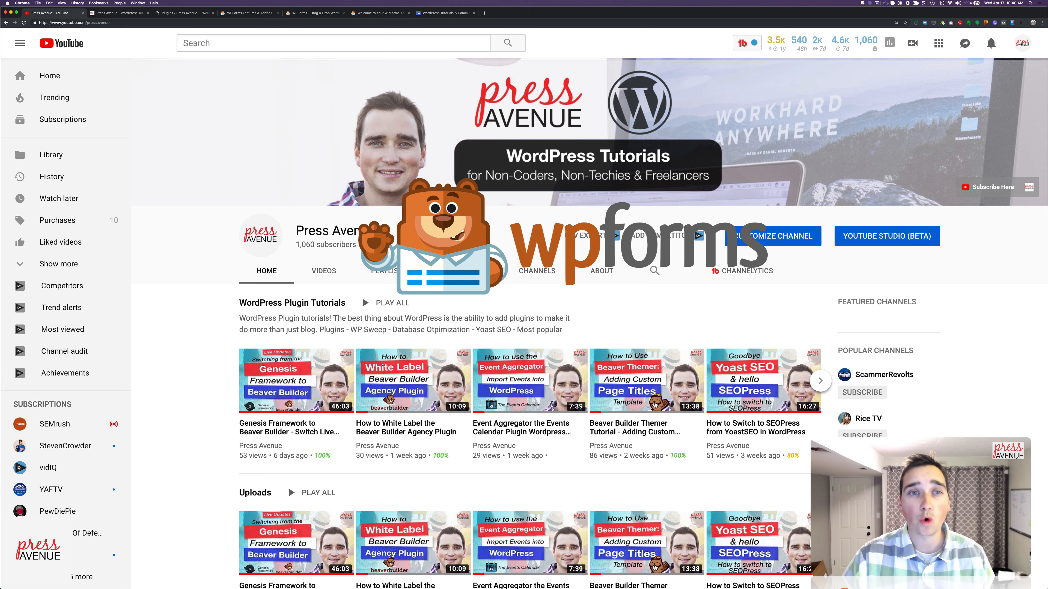
Review the features and addons listed on the WPForms Features & Addons page, from the form builder through to Suggest a Feature
left_click(246, 15)
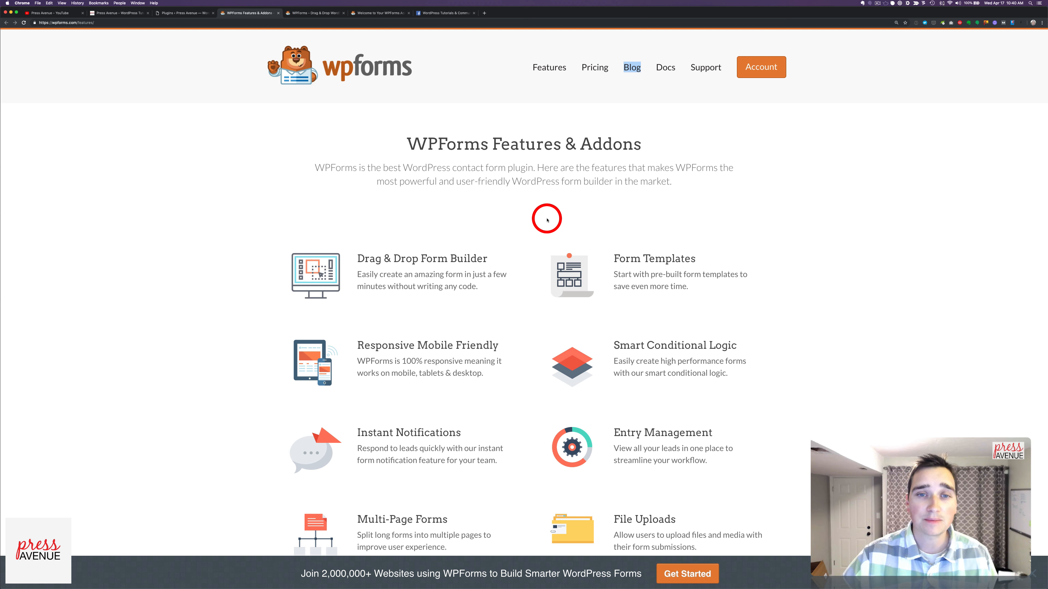
left_click_drag(389, 152, 487, 142)
left_click(487, 142)
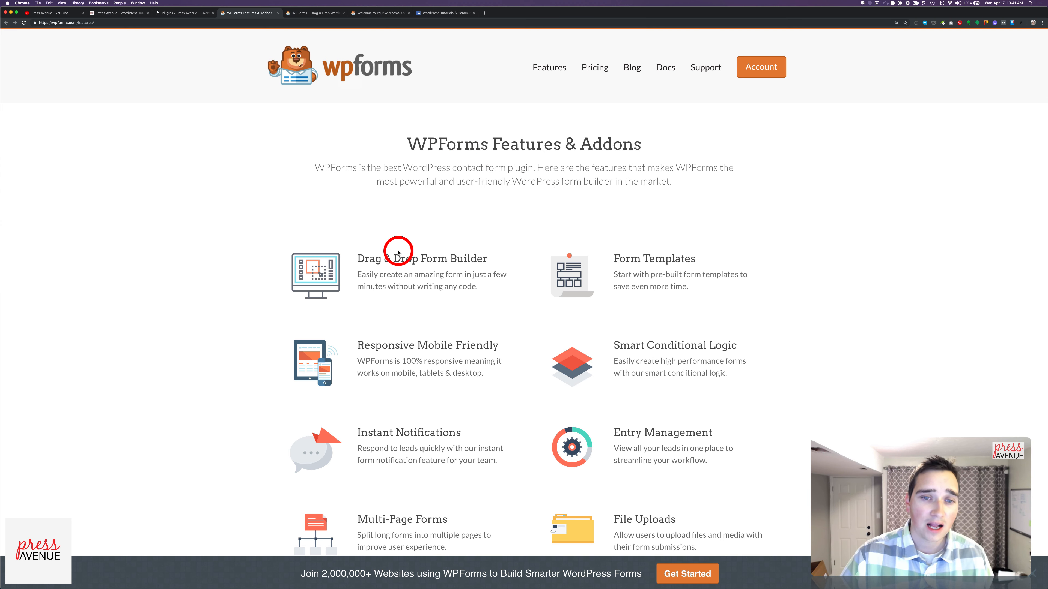
scroll(445, 258, "down", 5)
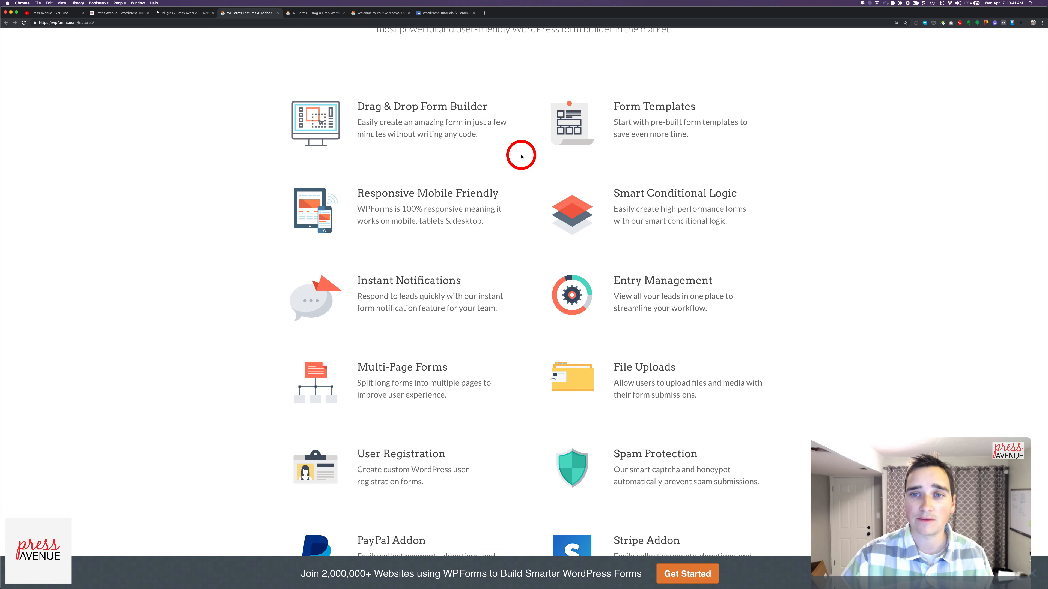
scroll(520, 155, "down", 3)
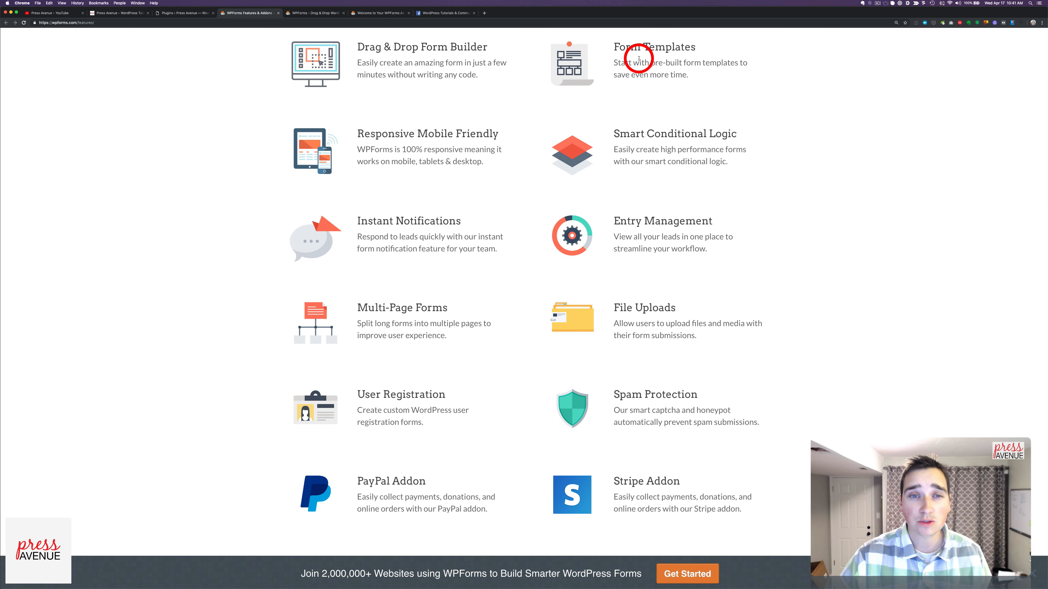
scroll(536, 166, "down", 4)
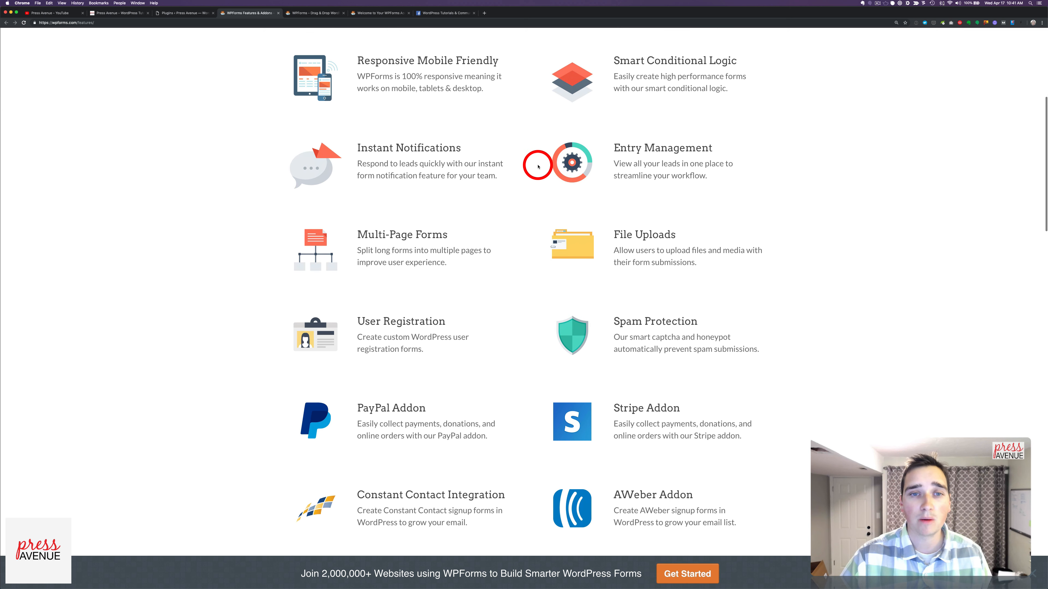
scroll(536, 165, "down", 4)
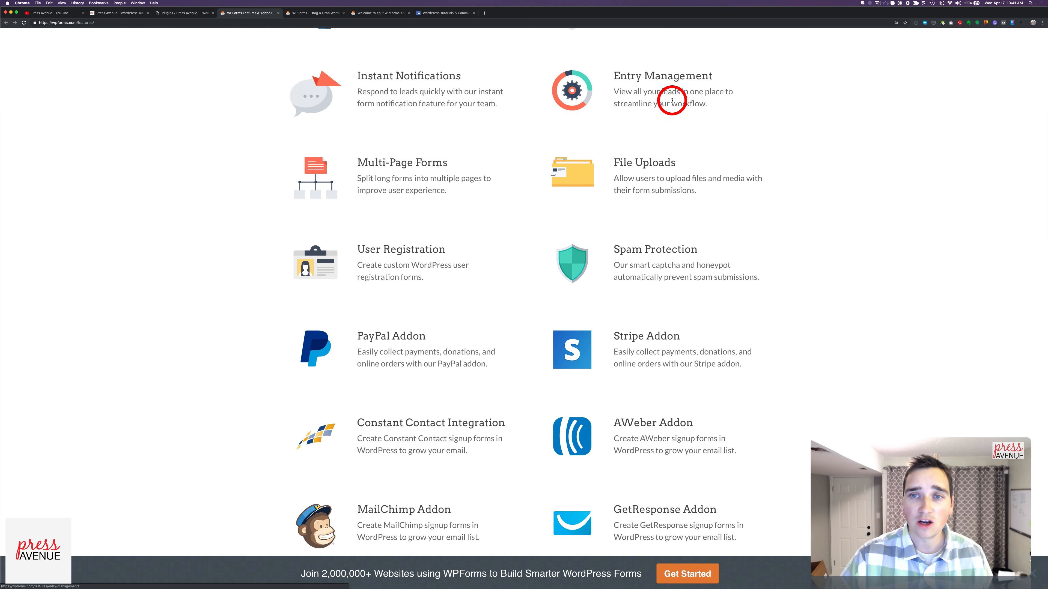
scroll(823, 184, "down", 4)
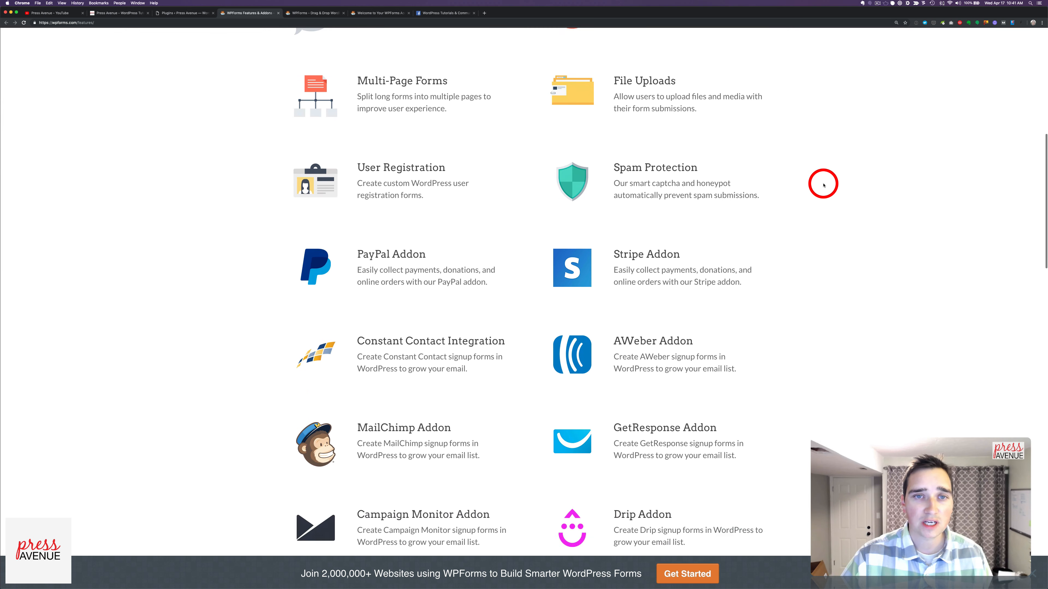
scroll(823, 184, "down", 2)
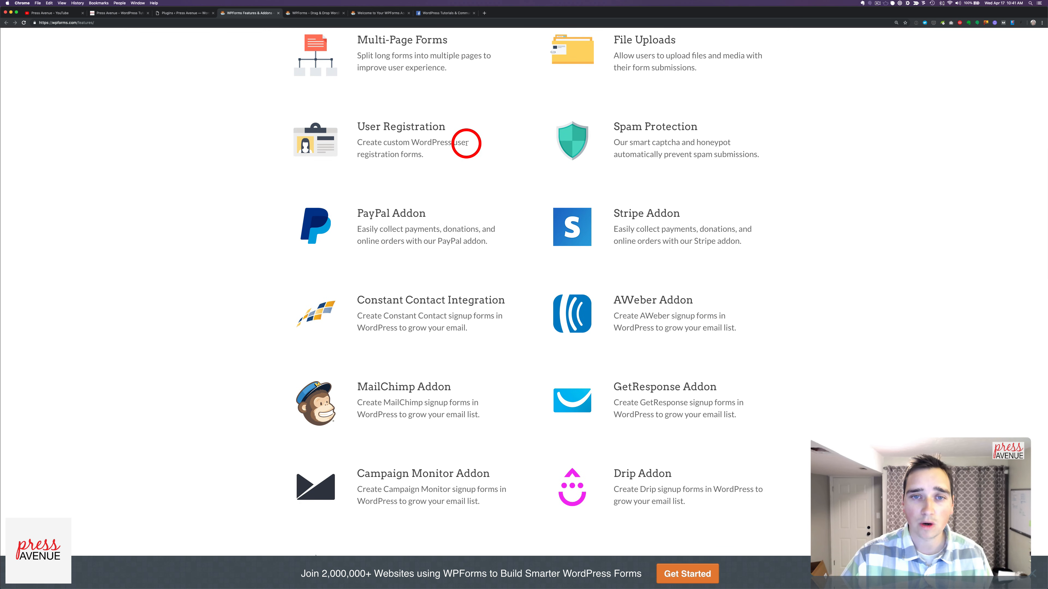
scroll(515, 151, "down", 6)
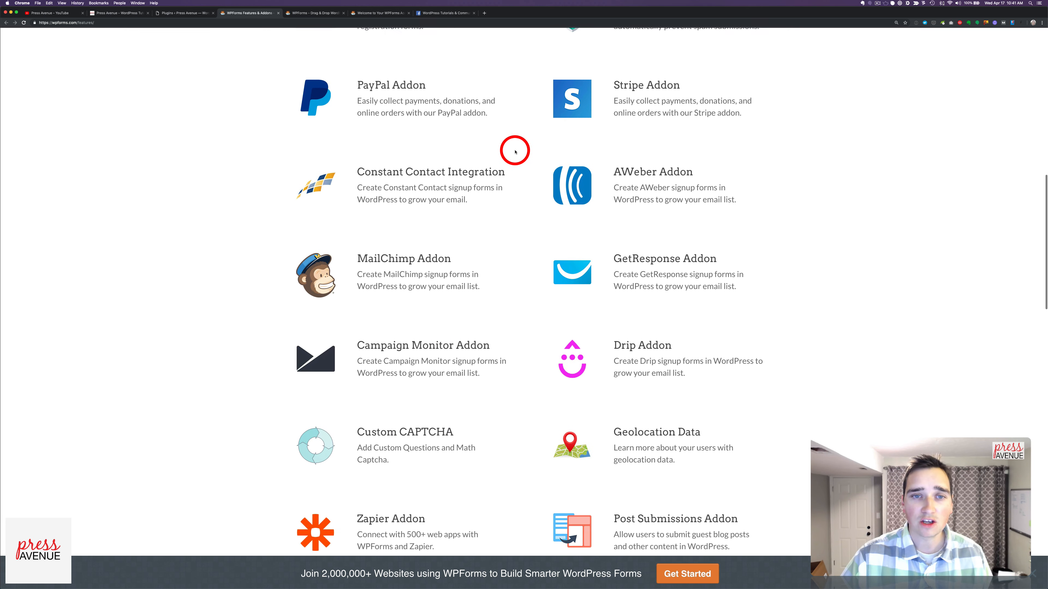
scroll(514, 150, "down", 1)
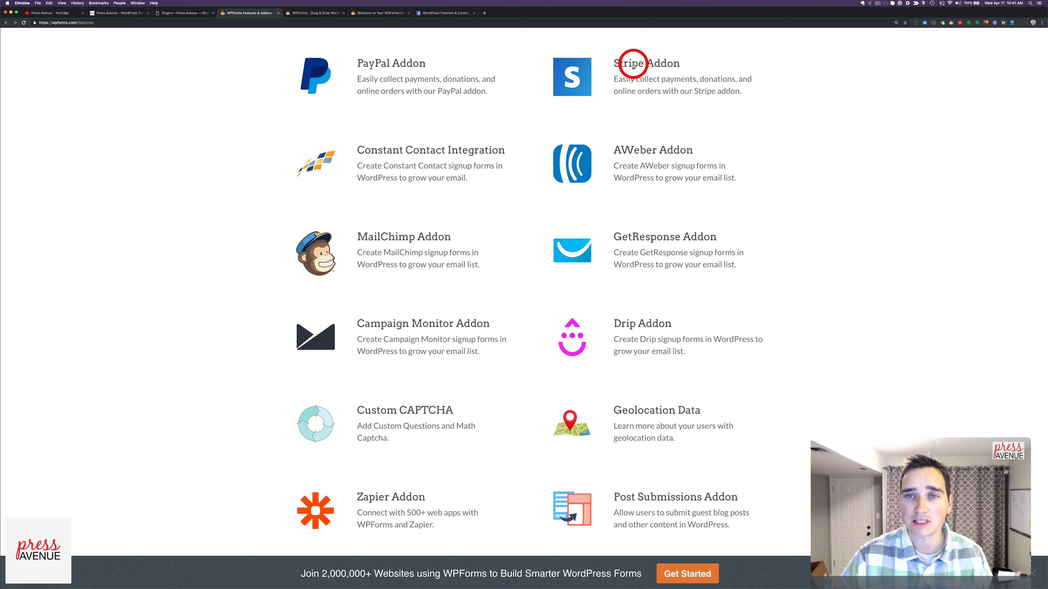
scroll(526, 158, "down", 1)
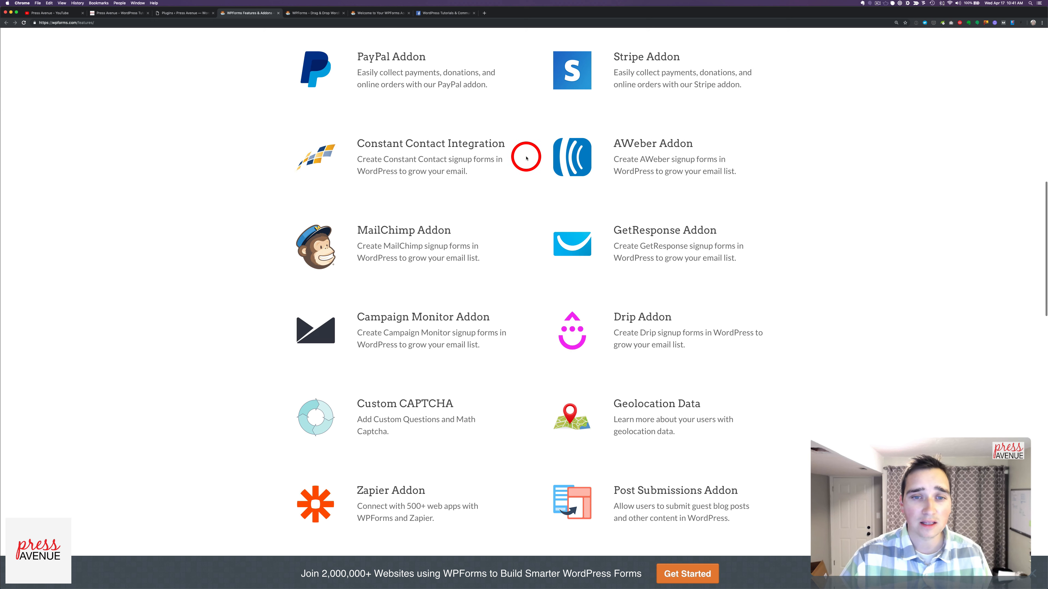
scroll(527, 158, "down", 11)
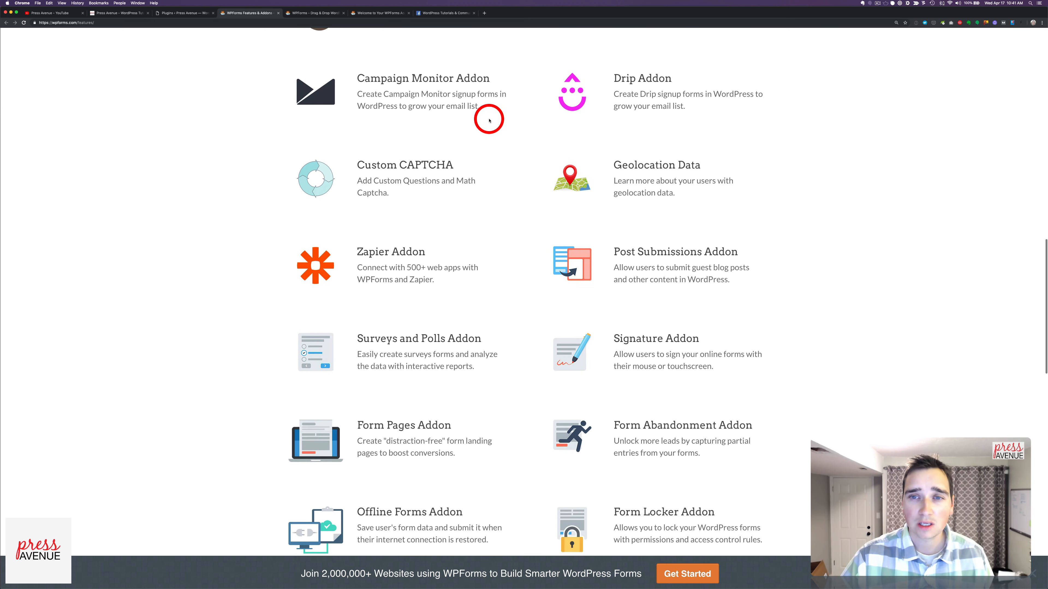
scroll(511, 111, "down", 2)
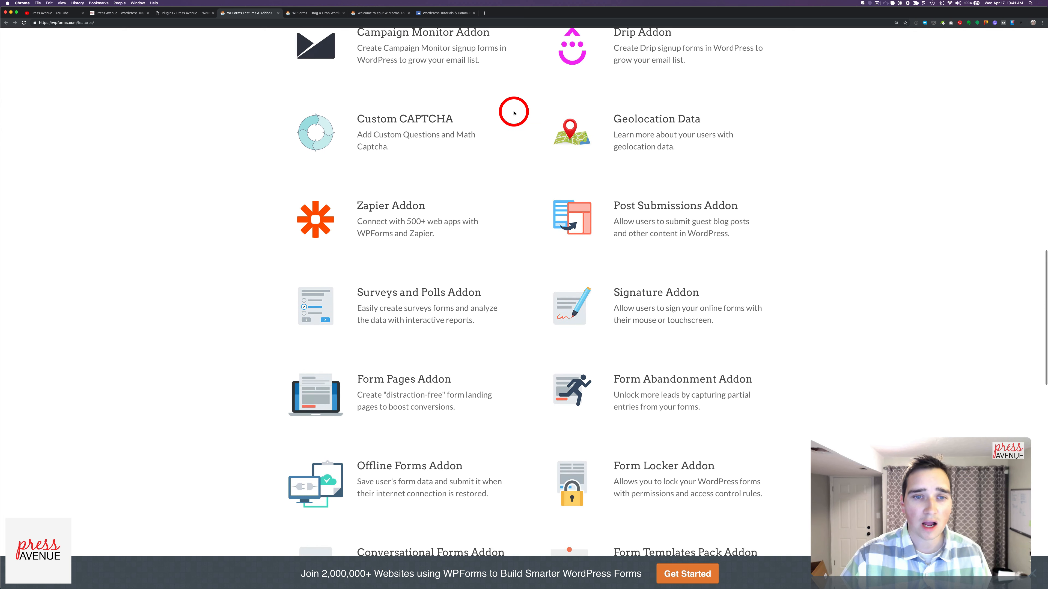
scroll(513, 110, "down", 7)
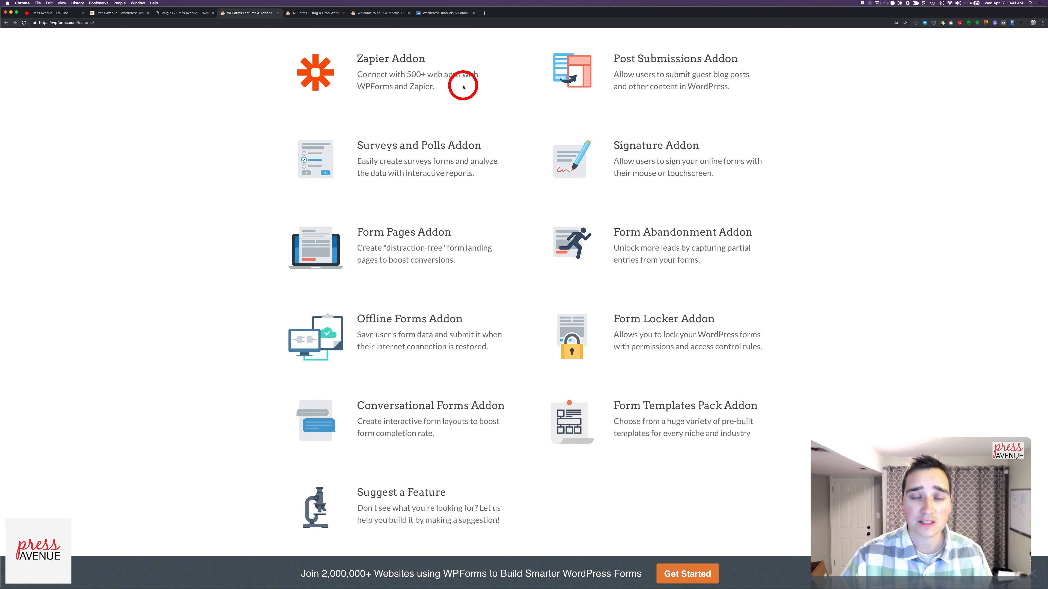
scroll(493, 186, "down", 3)
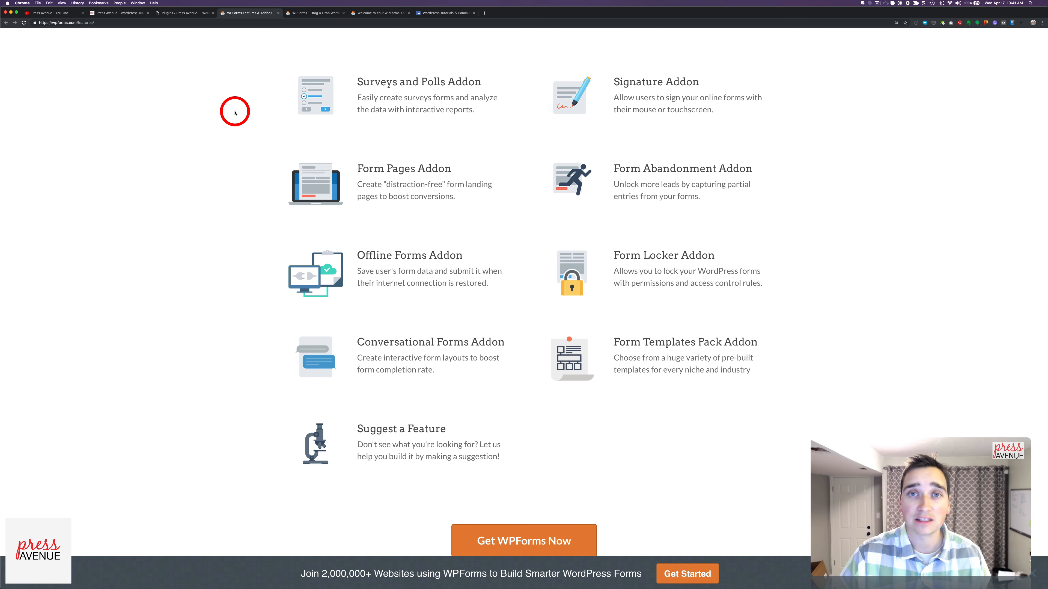
Switch to the WordPress site's installed plugins and open the settings of the WPForms plugin
left_click(190, 15)
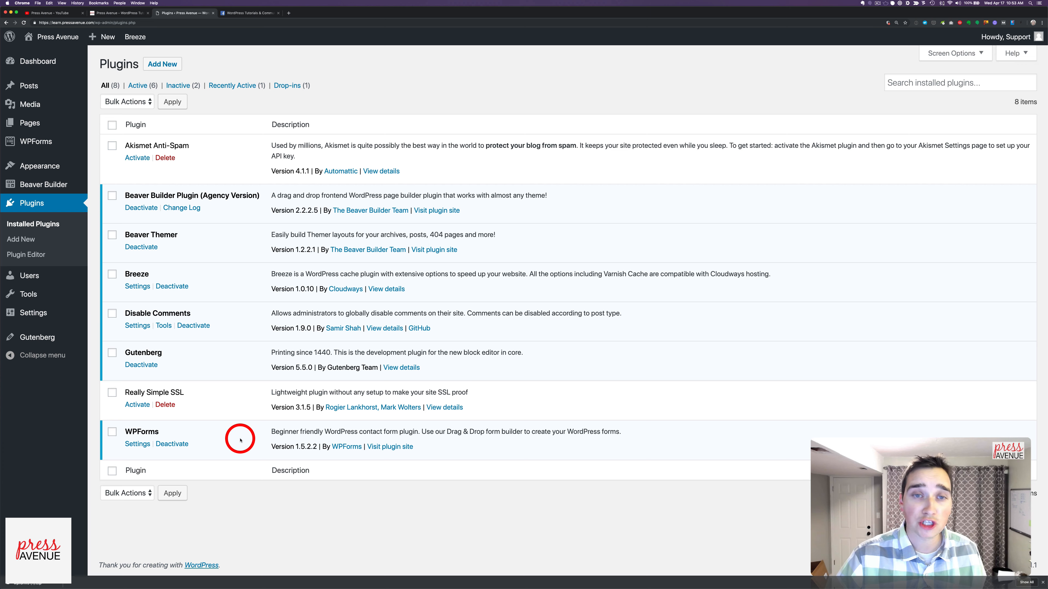
left_click(137, 444)
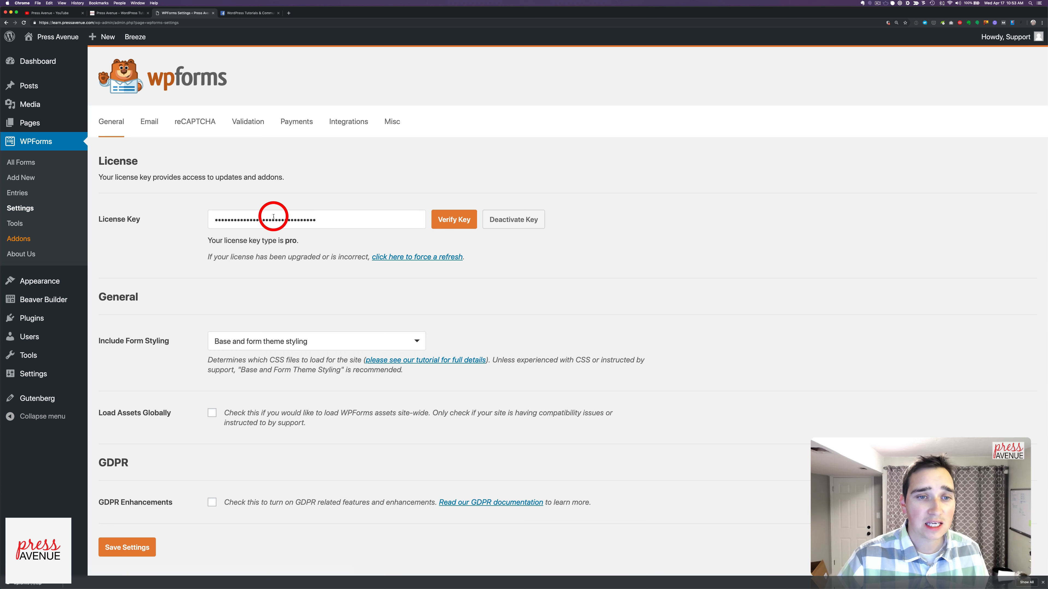
Try Base styling only for Include Form Styling and restore Base and form theme styling
scroll(351, 274, "down", 2)
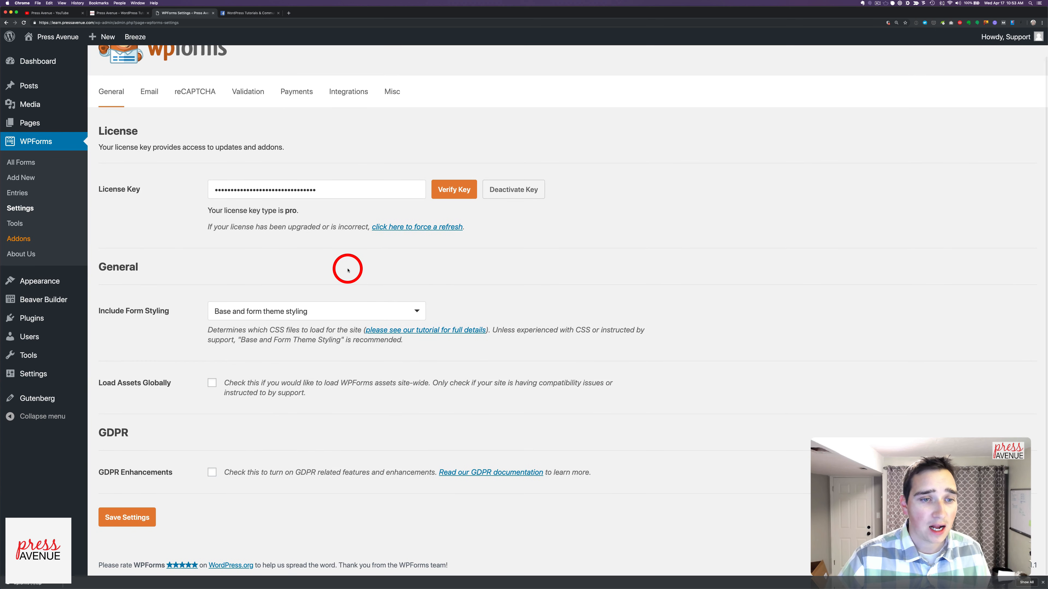
left_click(251, 309)
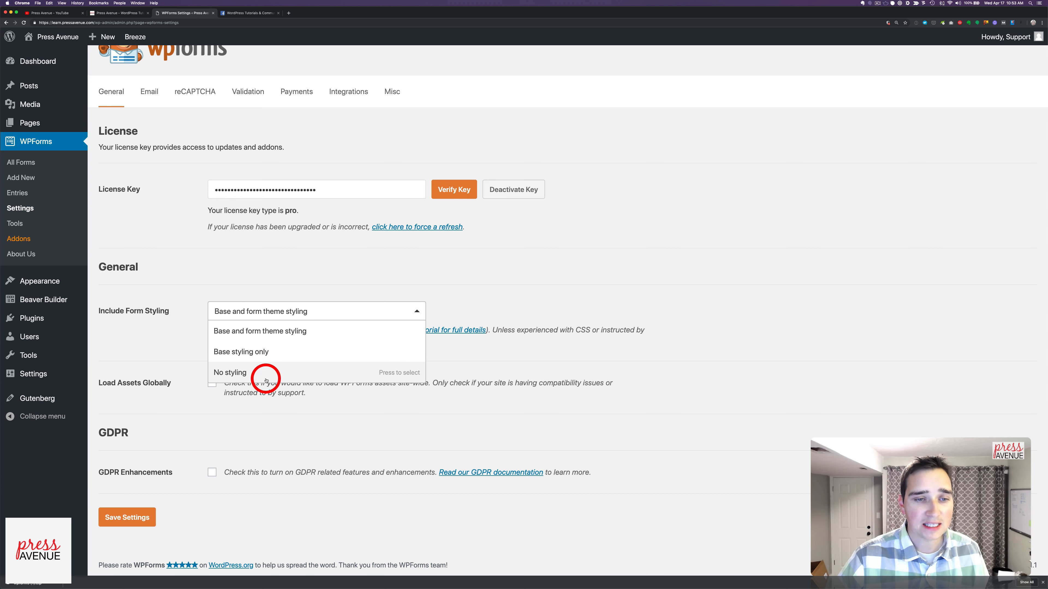
left_click(215, 352)
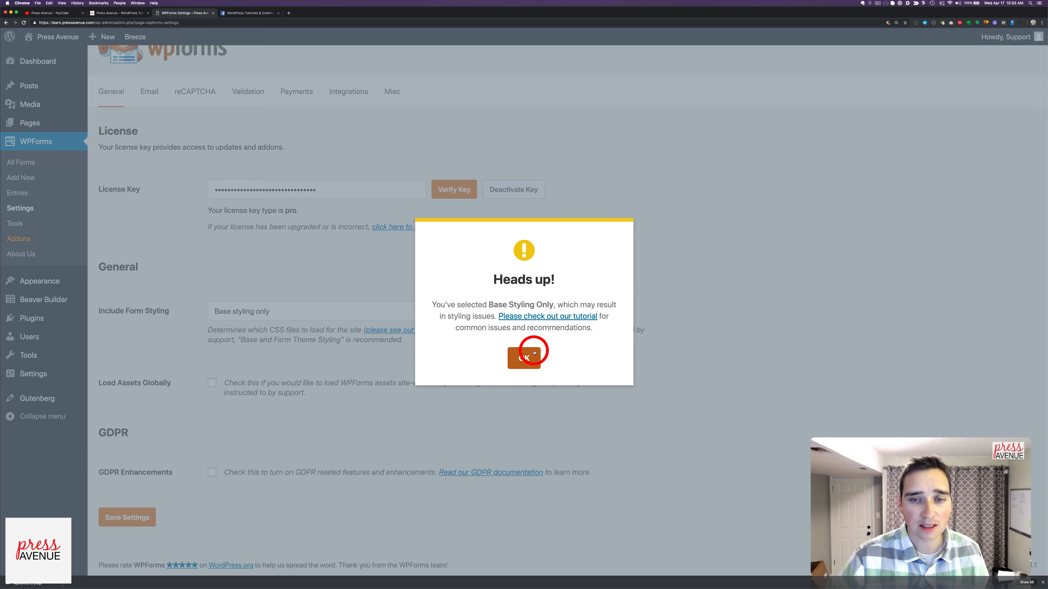
left_click(524, 357)
left_click(254, 315)
left_click(257, 331)
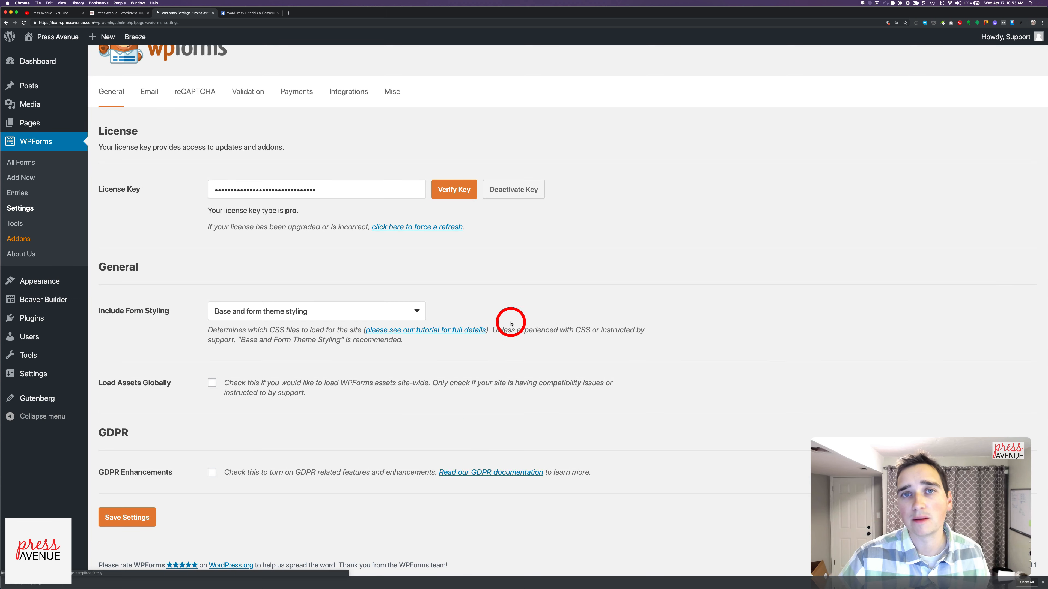
Examine the WPForms email settings, including the notification template options and the recommended header image size
scroll(167, 119, "up", 2)
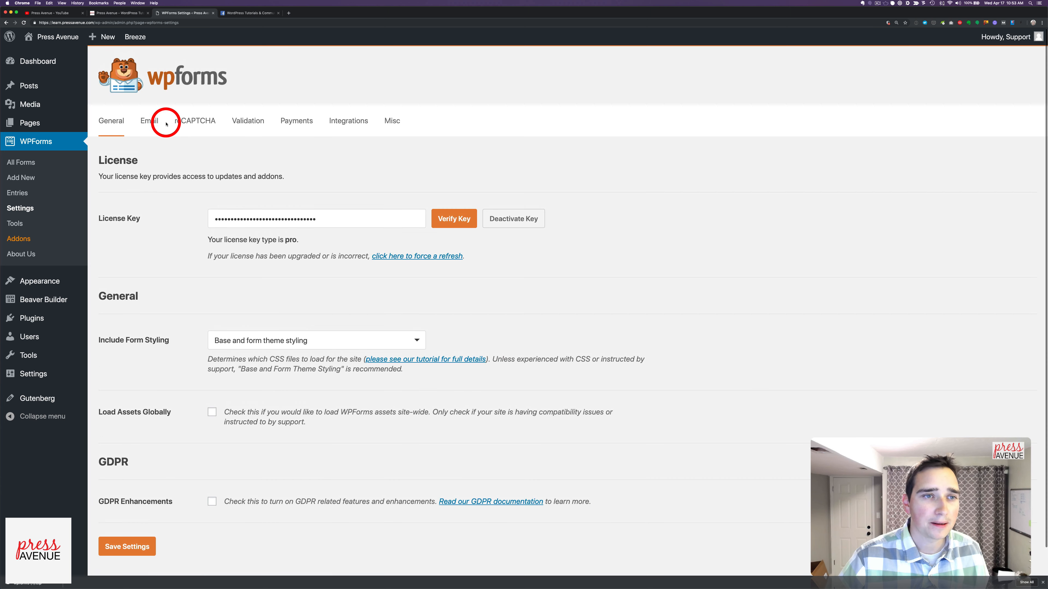
left_click(150, 120)
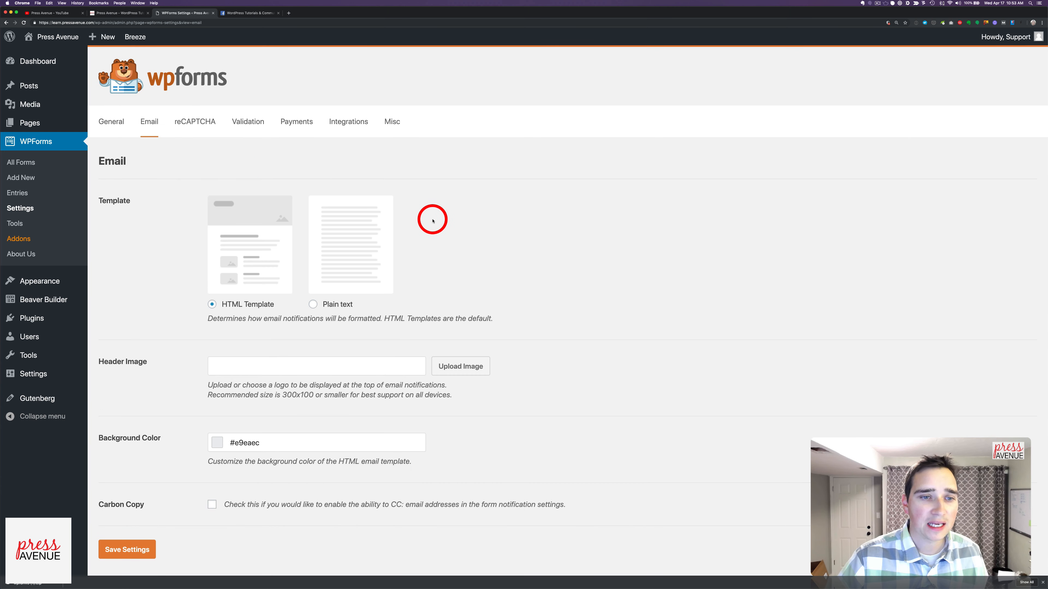
scroll(432, 220, "down", 2)
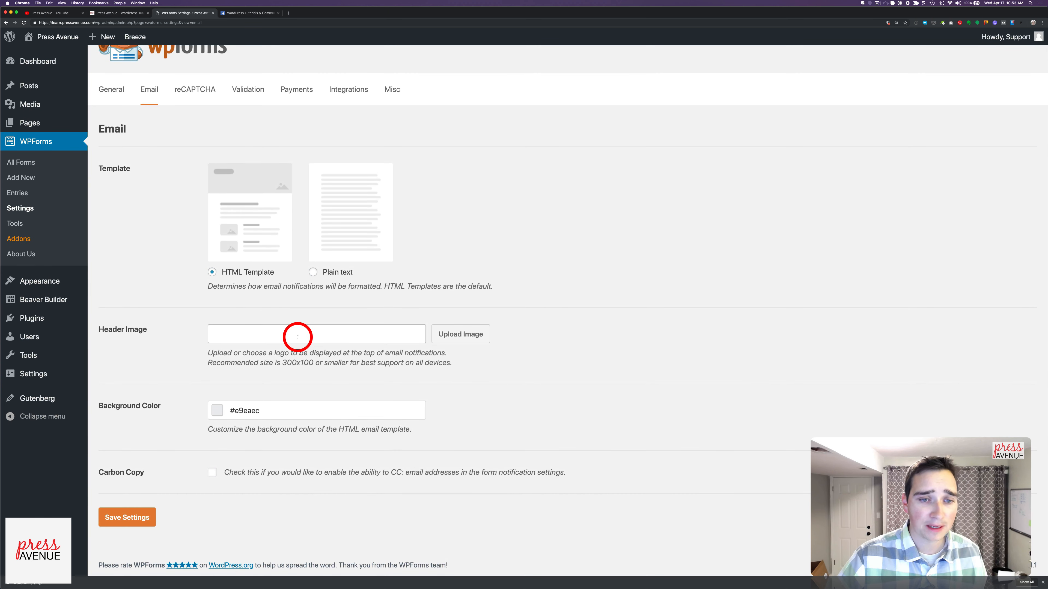
left_click_drag(258, 363, 383, 362)
left_click(384, 362)
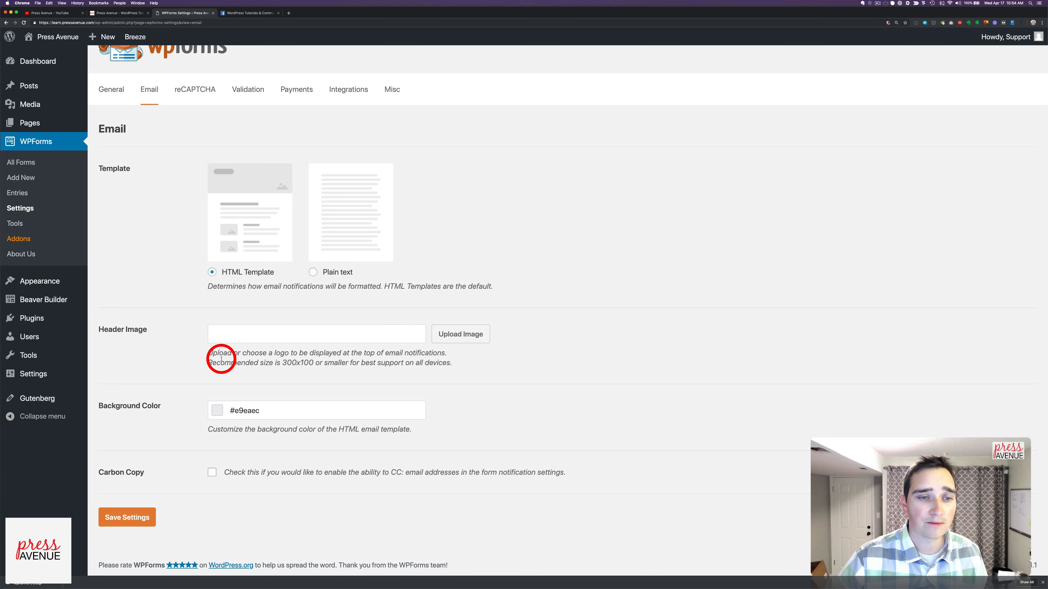
left_click_drag(208, 352, 449, 366)
left_click(449, 366)
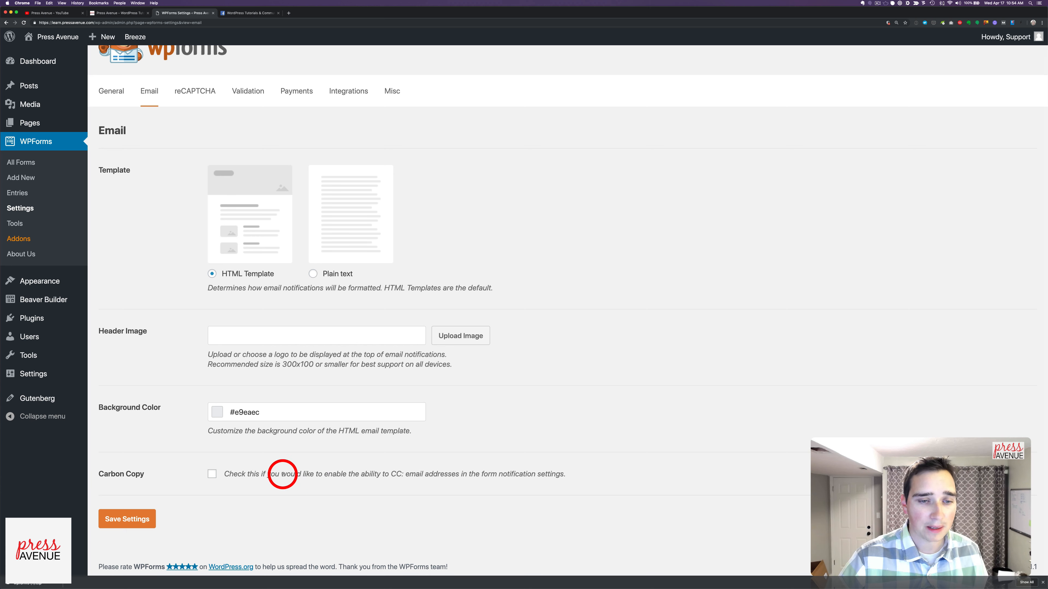
Examine the Carbon Copy option for form notifications in the email settings, leaving it disabled
left_click_drag(249, 474, 498, 474)
left_click(499, 474)
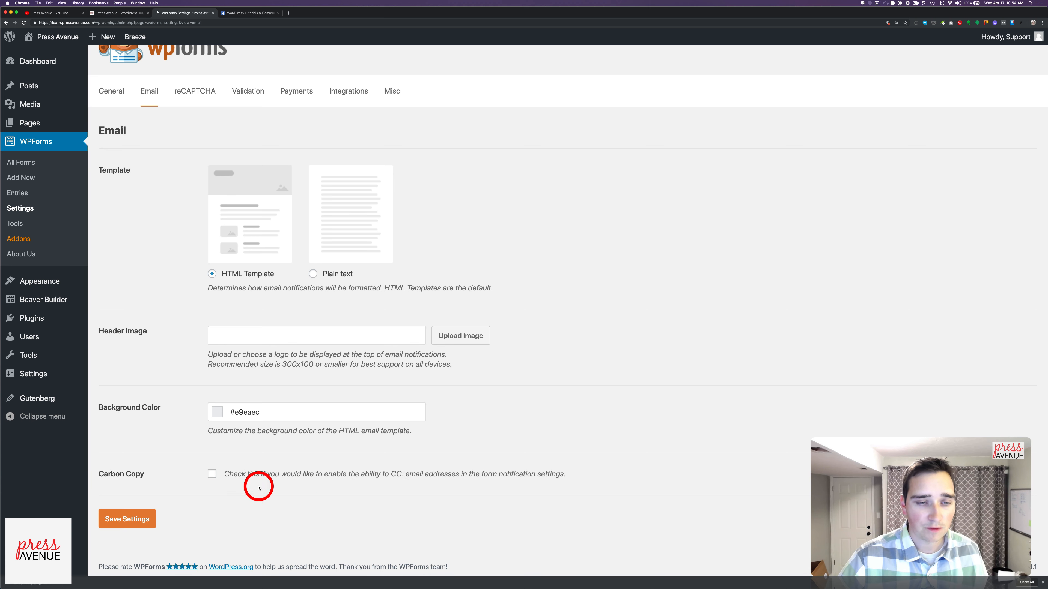
left_click(211, 474)
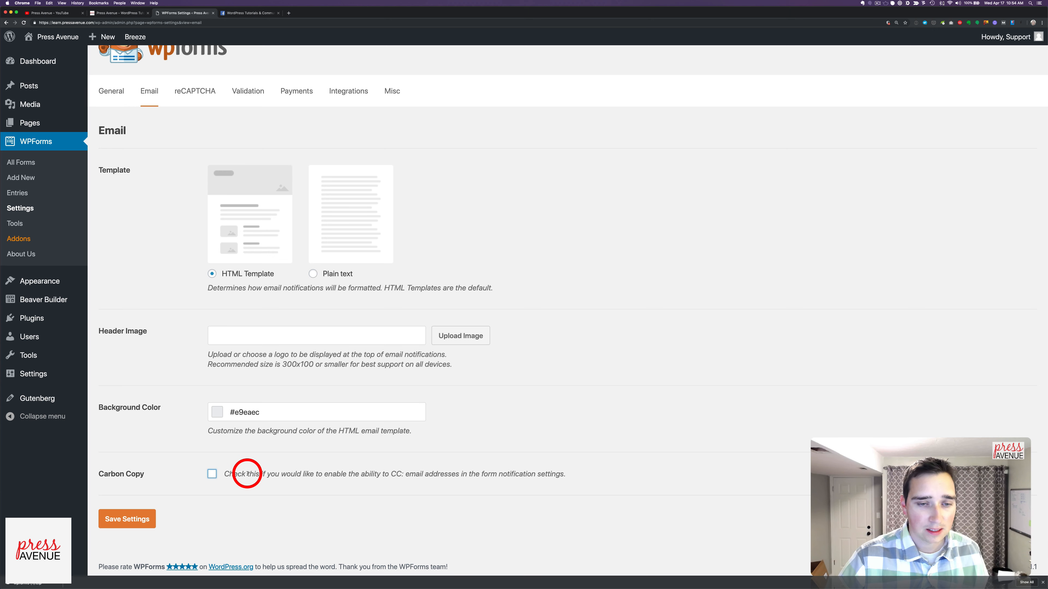
left_click_drag(248, 475, 430, 474)
left_click(407, 468)
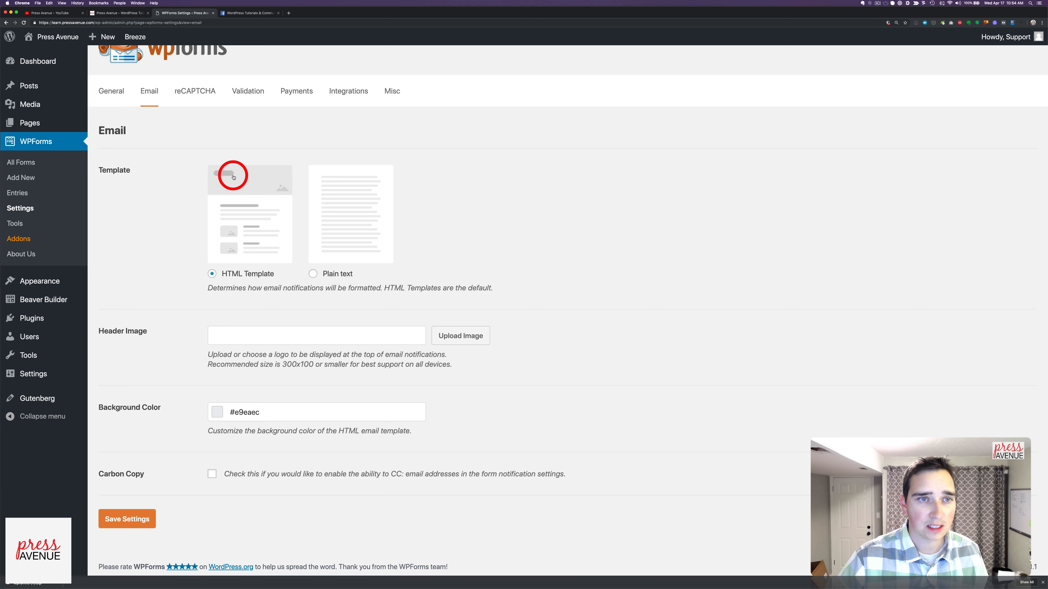
Review the WPForms reCAPTCHA settings and the full list of validation messages
left_click(204, 91)
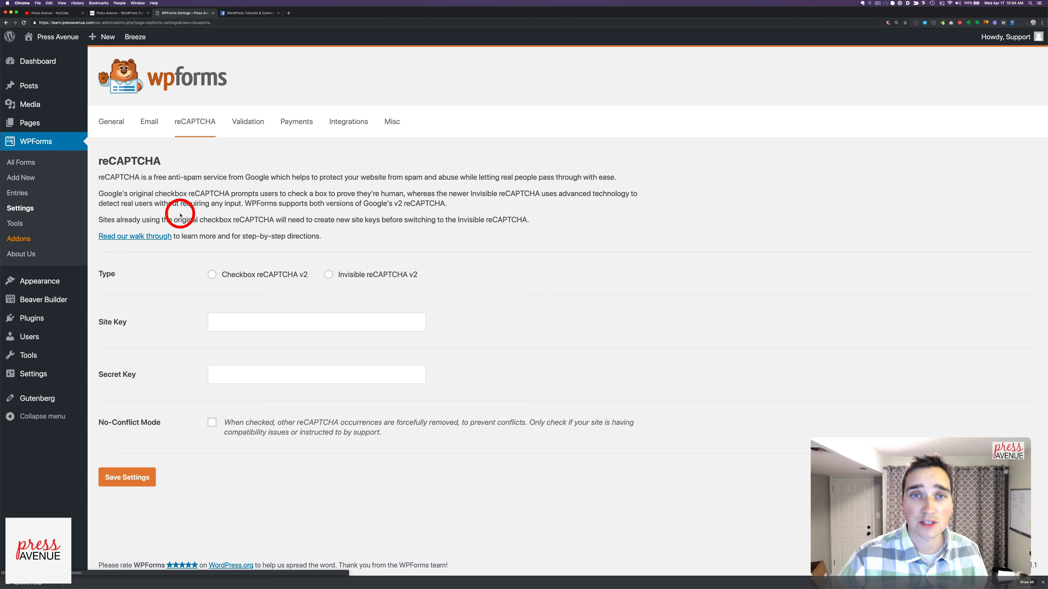
left_click(250, 121)
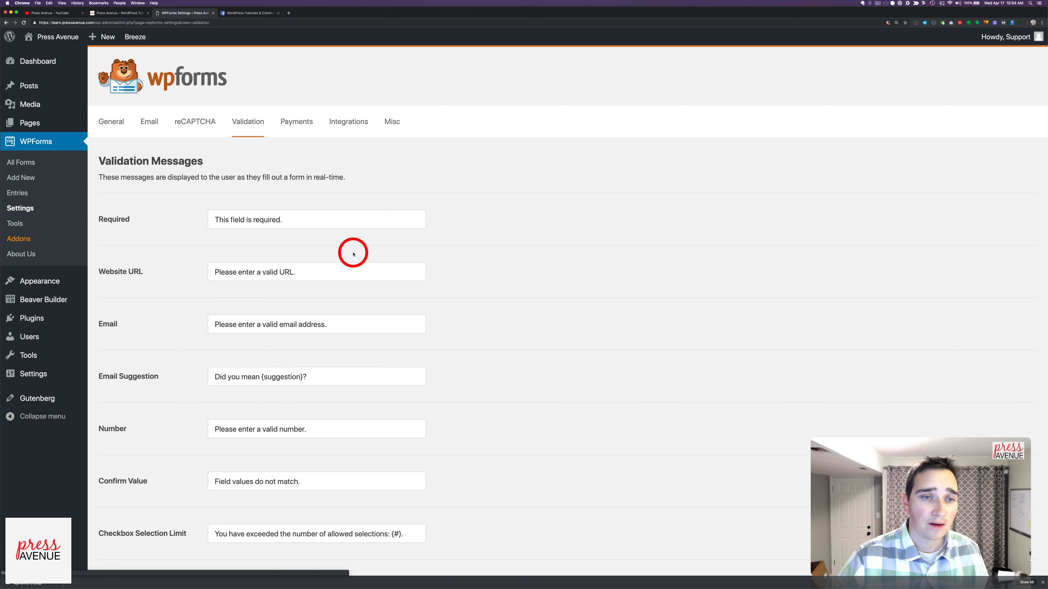
scroll(353, 255, "down", 5)
scroll(353, 254, "down", 6)
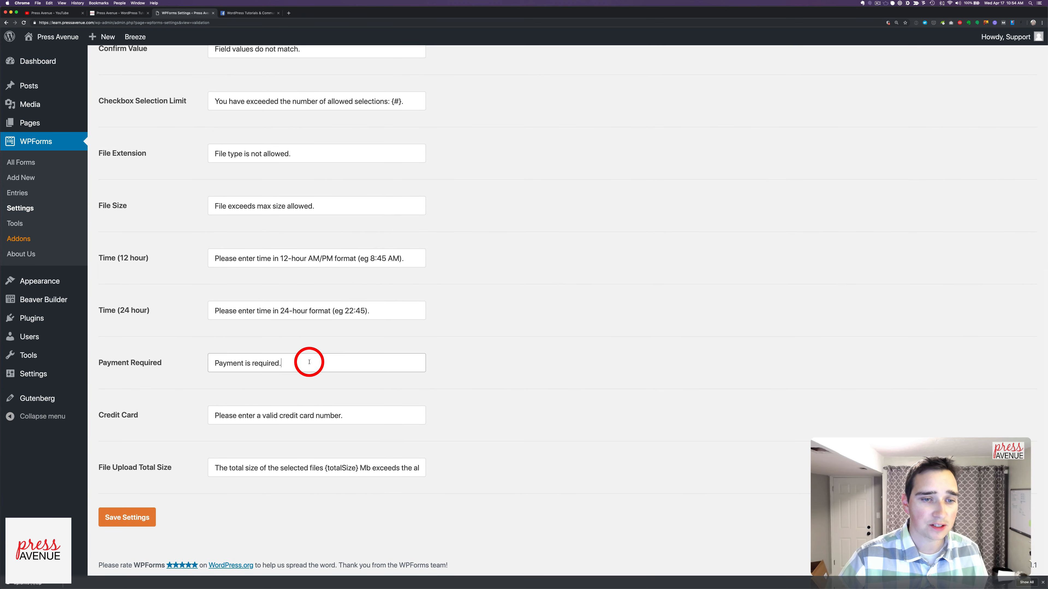
scroll(339, 363, "up", 10)
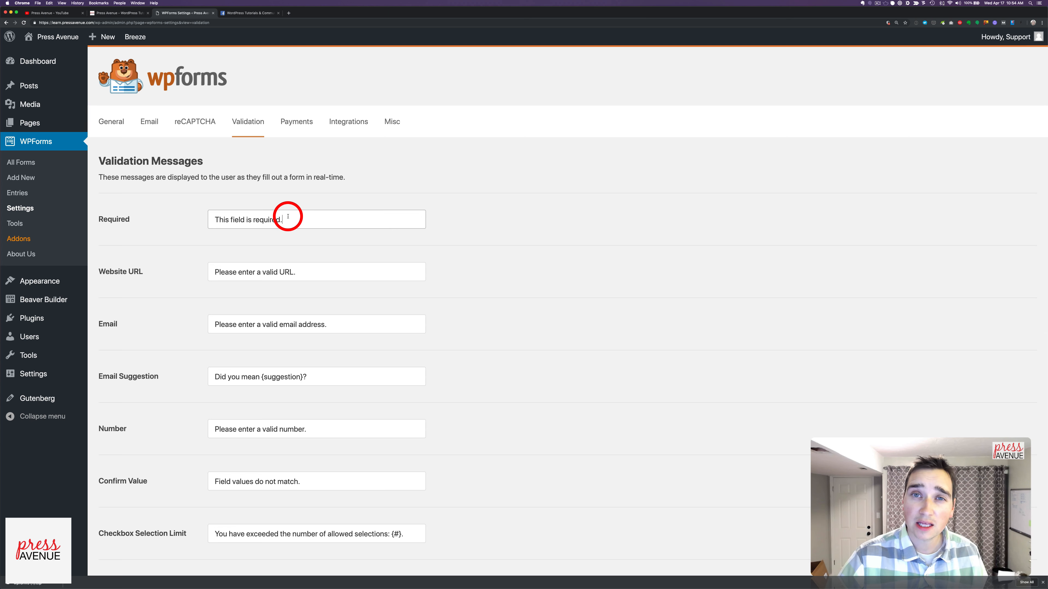
Examine the currency choices in the WPForms Payments settings and the available providers in the Integrations settings
left_click(291, 127)
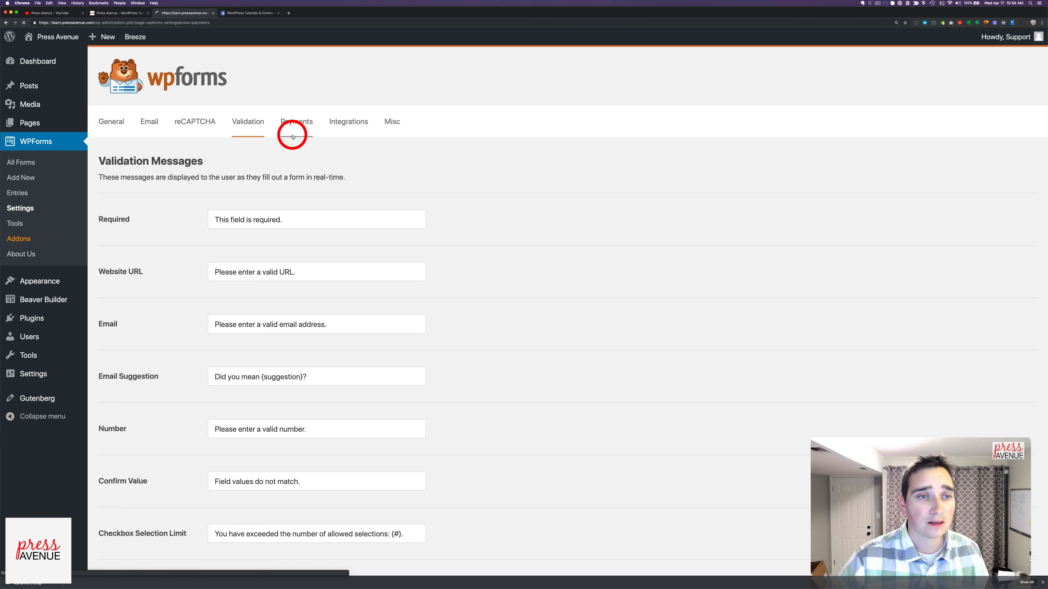
left_click(400, 207)
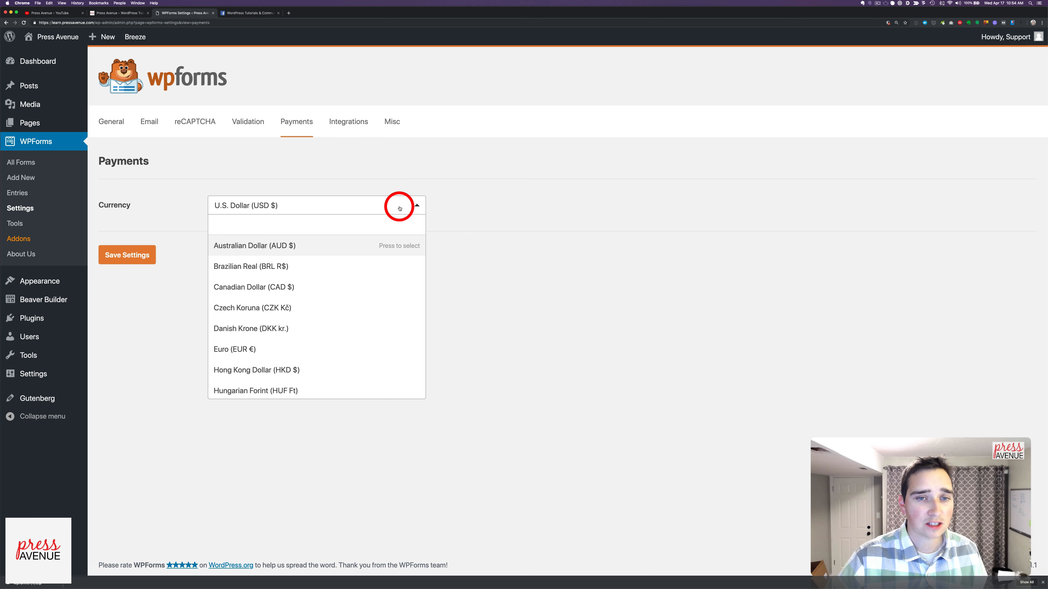
left_click(334, 121)
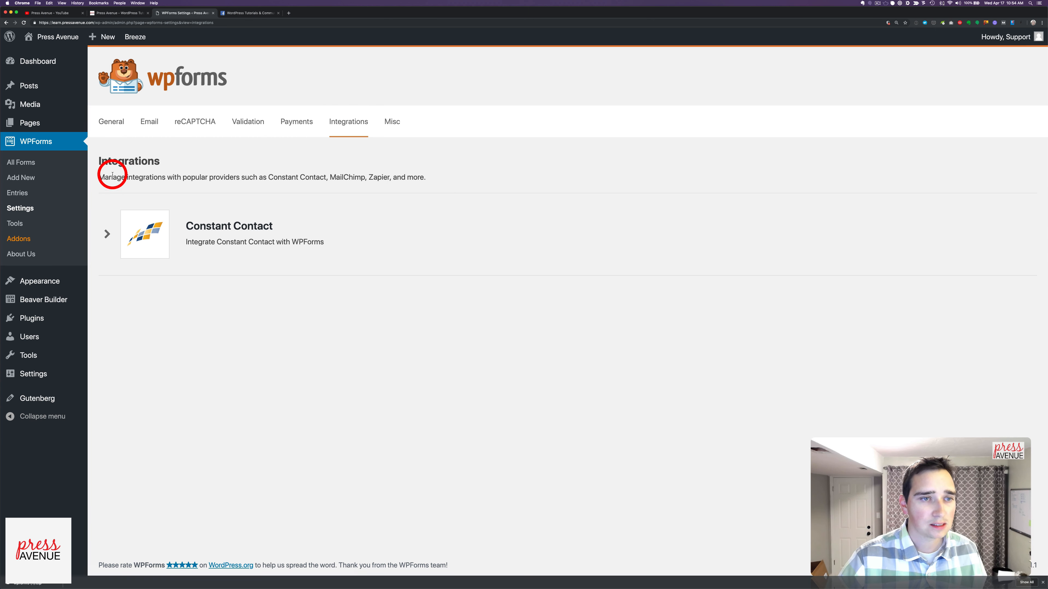
left_click_drag(112, 175, 297, 179)
left_click(296, 178)
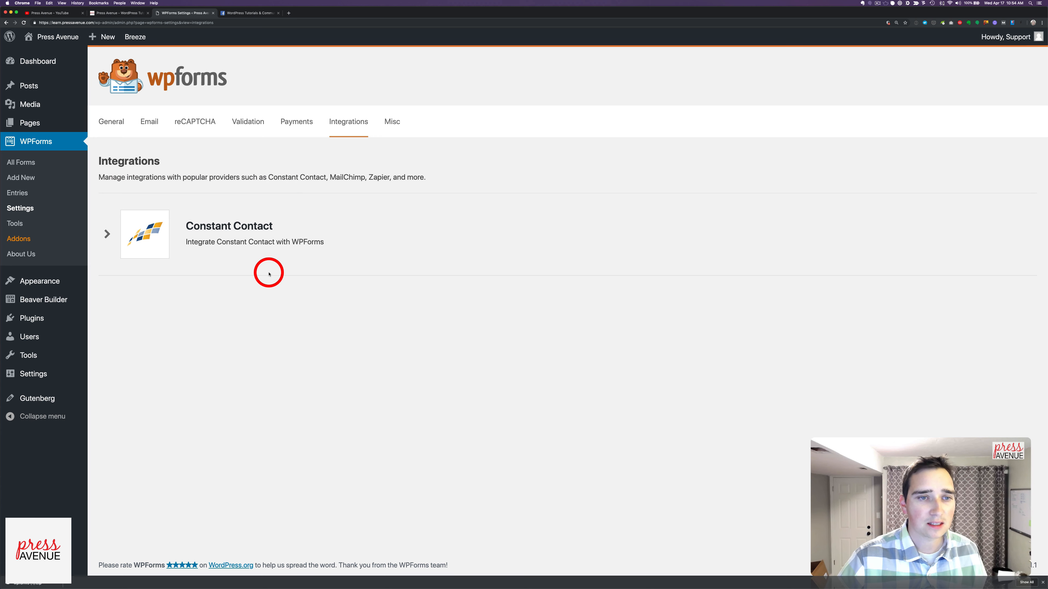
double_click(348, 176)
Try enabling Hide Announcements in the Misc settings without saving, and read the Uninstall WPForms option
left_click(392, 125)
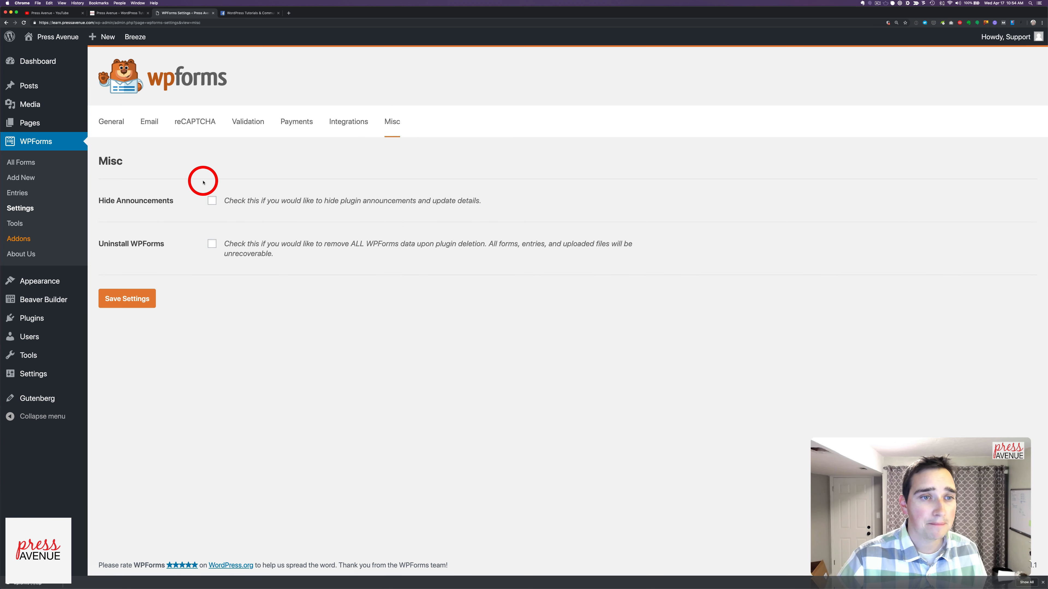
left_click(210, 201)
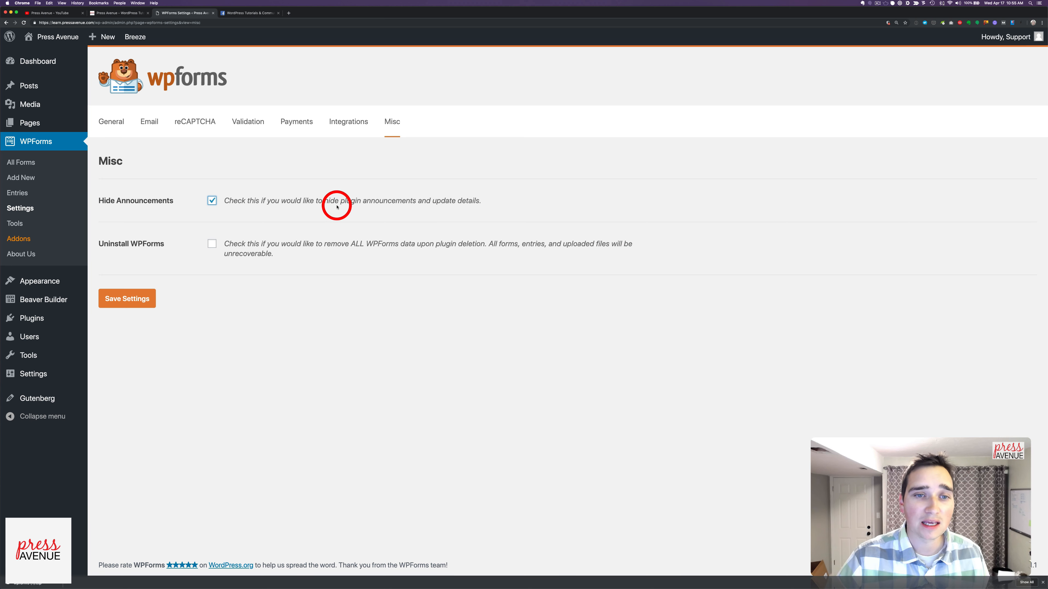
left_click_drag(338, 199, 502, 195)
left_click(500, 195)
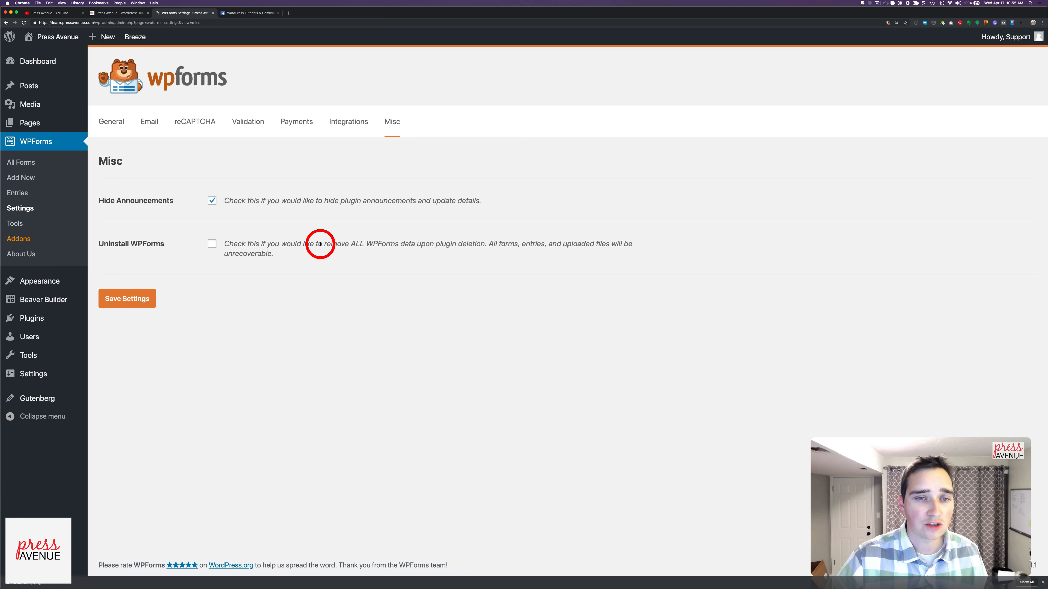
left_click_drag(322, 243, 546, 243)
left_click(547, 243)
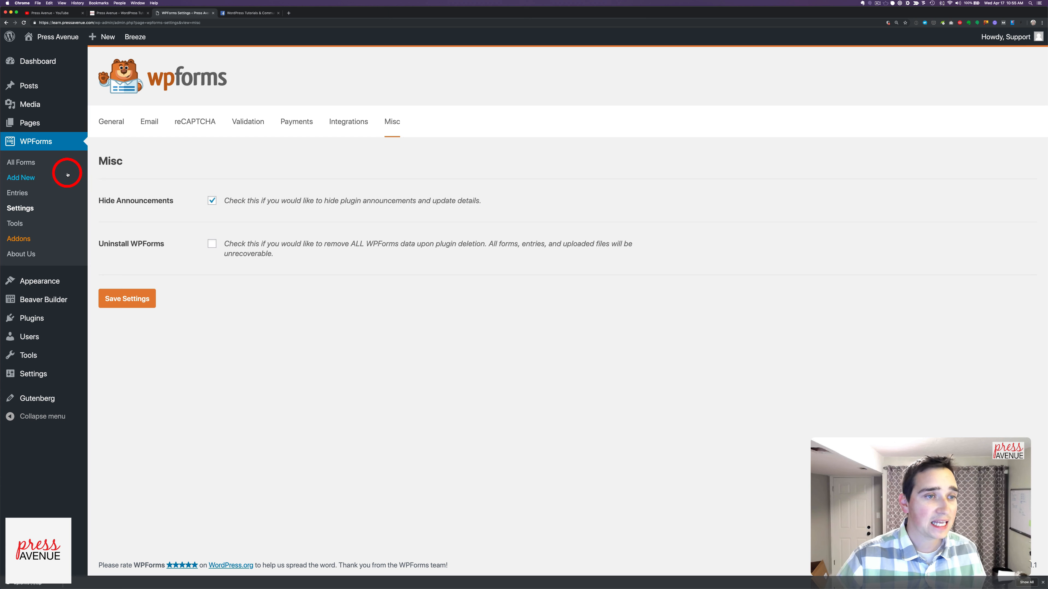
Create a new blank form named Contact Us and add a Name field to it
left_click(43, 168)
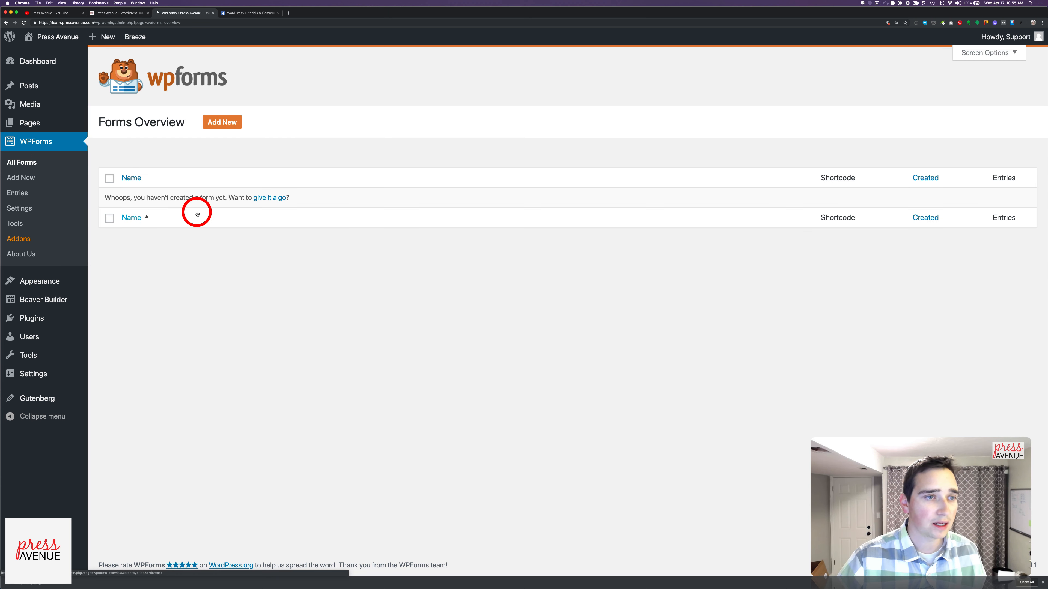
left_click(223, 122)
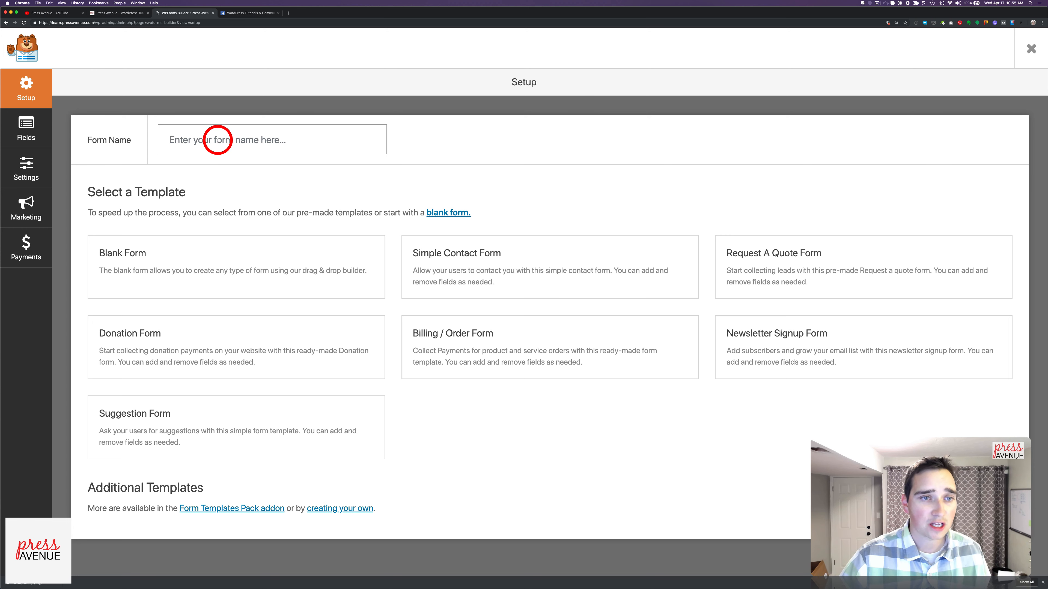
type("Contact Us")
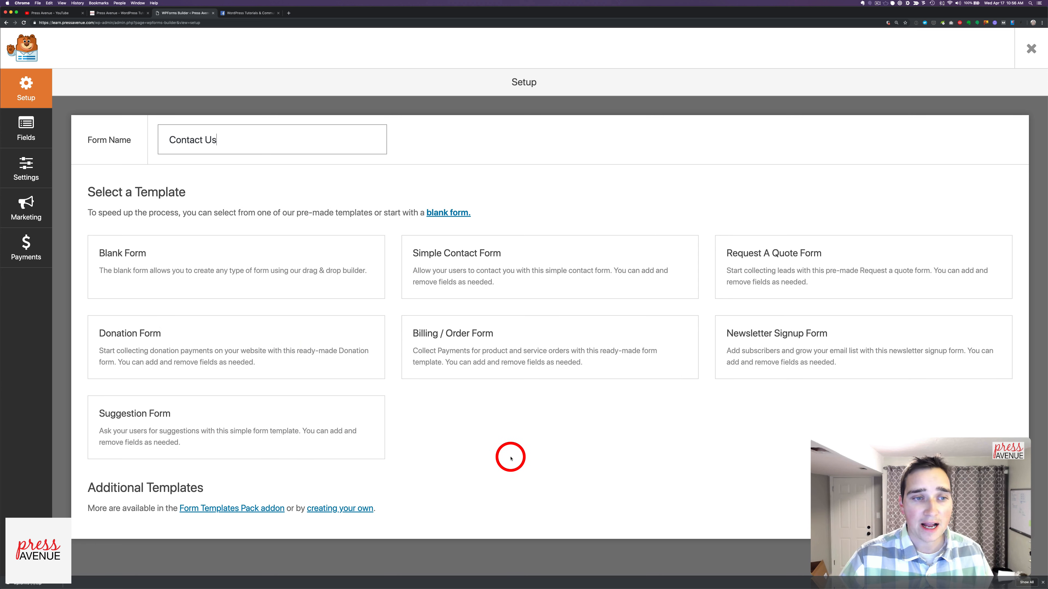
mouse_move(235, 260)
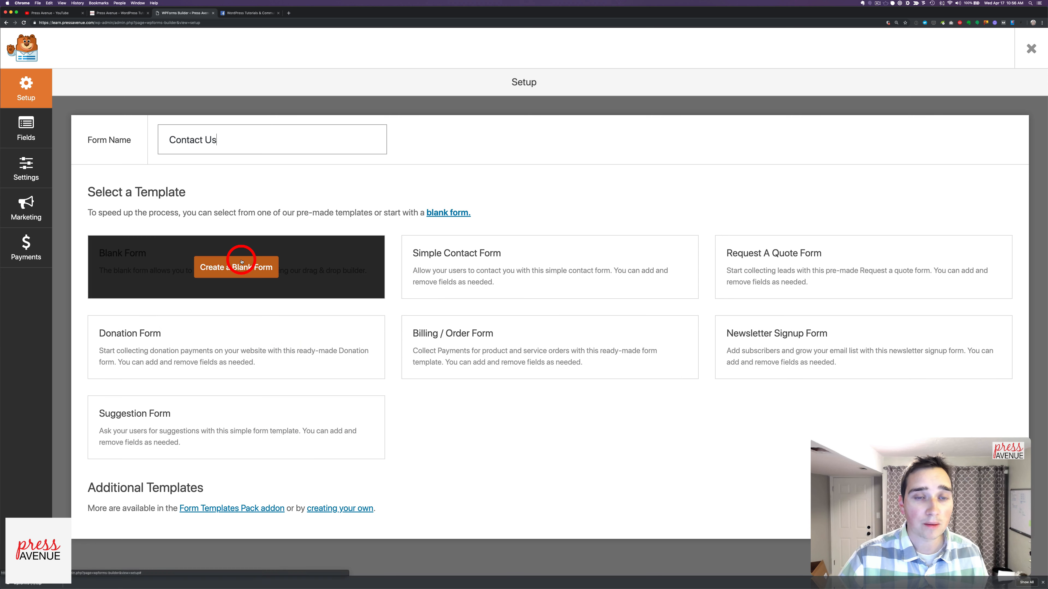
left_click(243, 263)
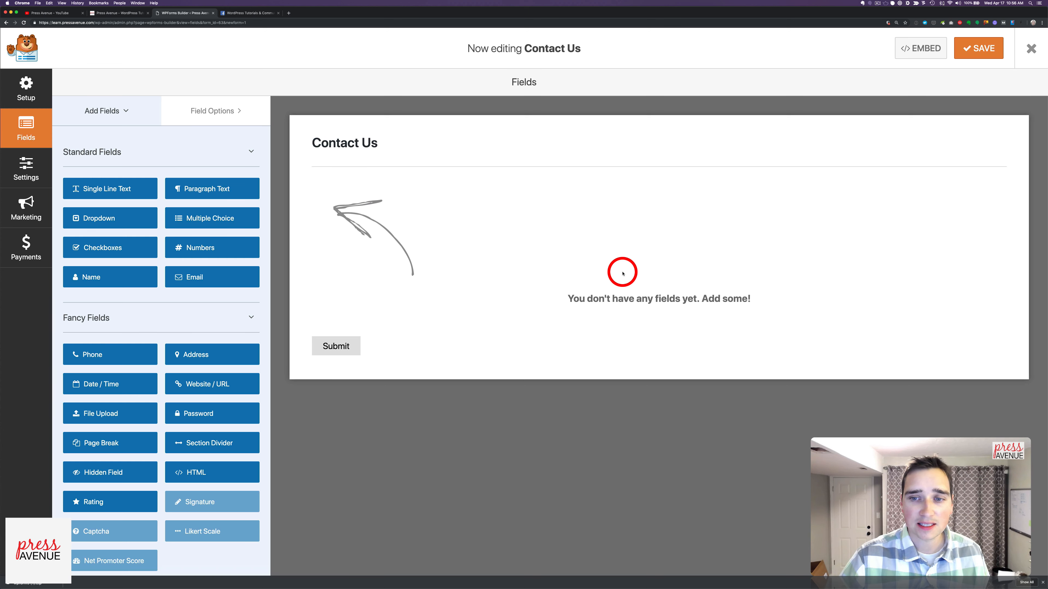
scroll(169, 223, "down", 2)
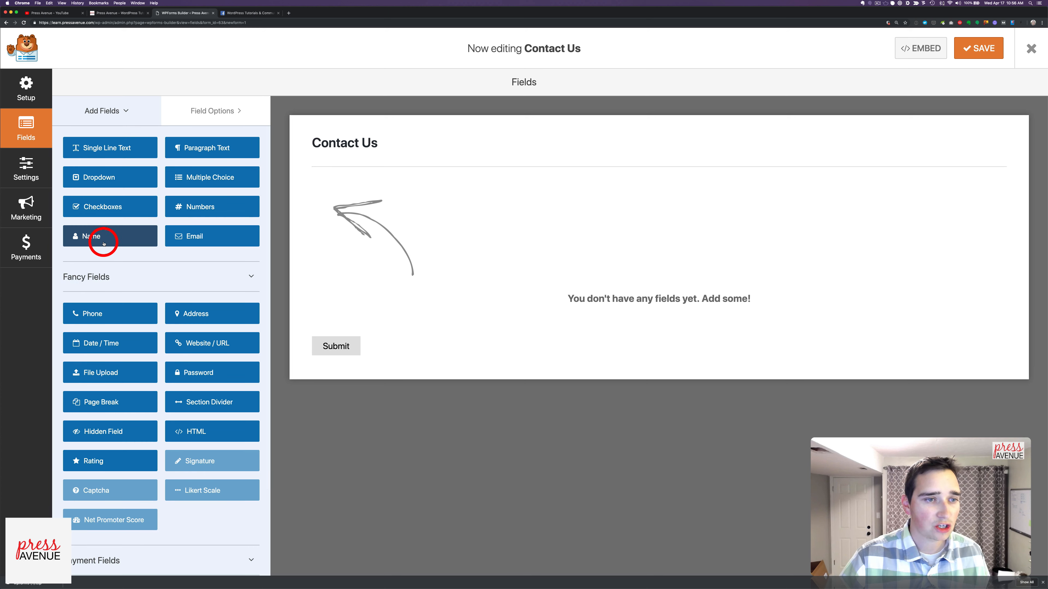
left_click(101, 244)
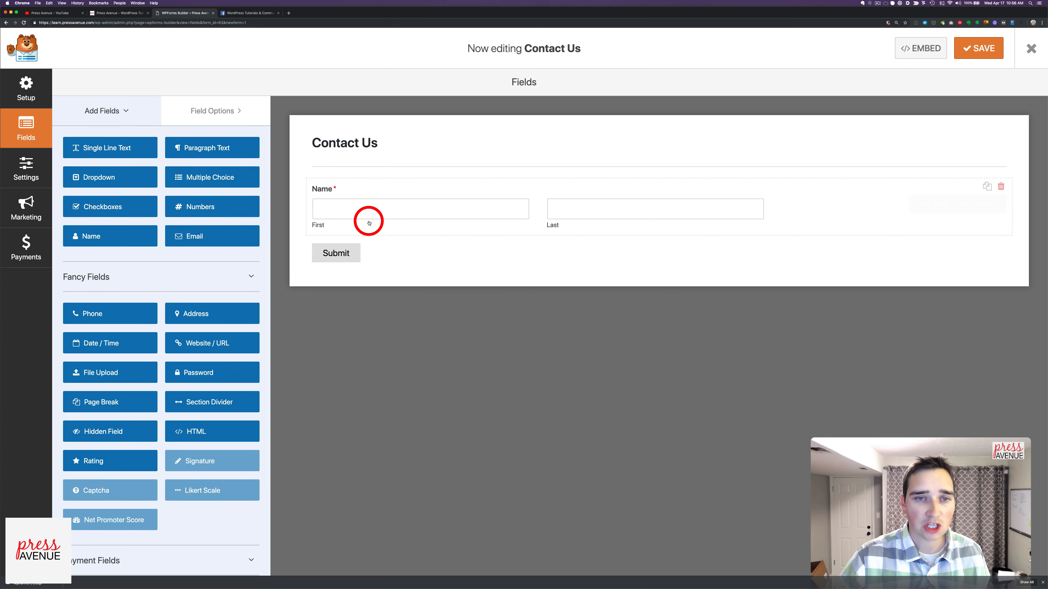
Try adding a second Name field below the first one and delete it
left_click_drag(117, 234, 390, 253)
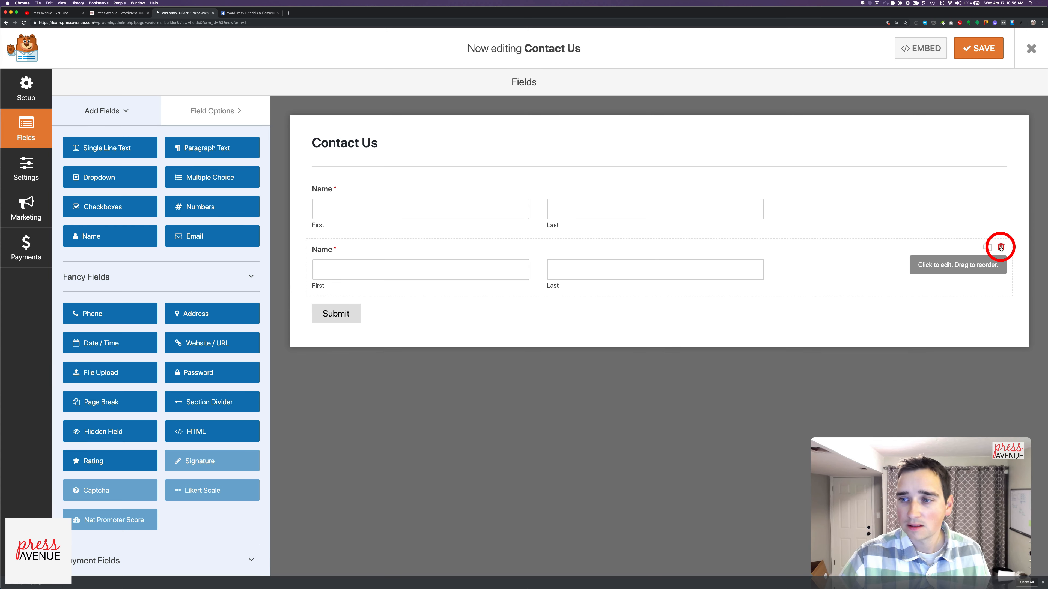
left_click(1001, 248)
left_click(497, 334)
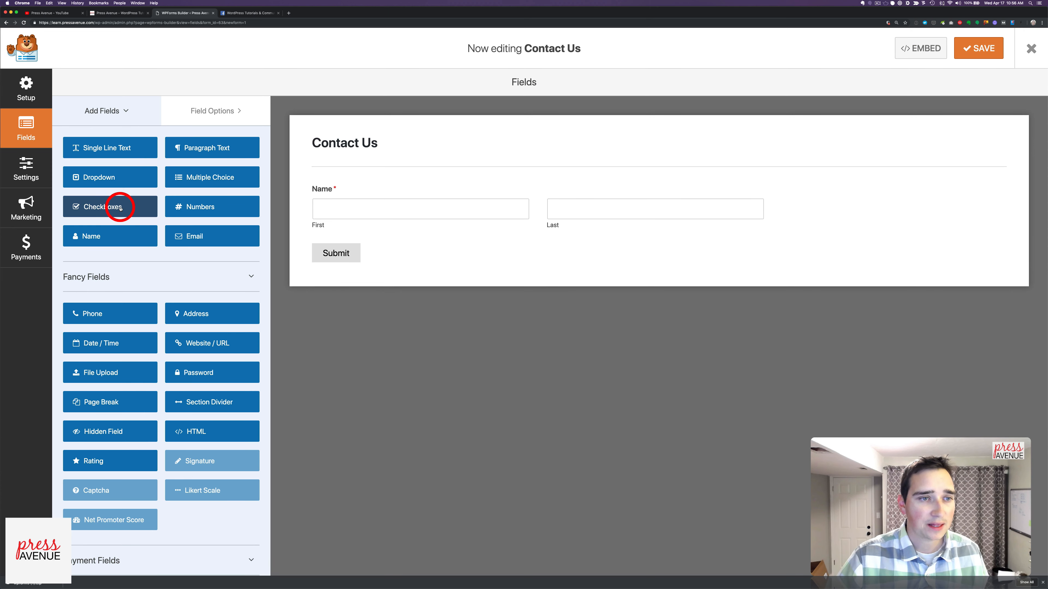
Add a Phone field and an Email field below the Name field
scroll(156, 256, "down", 3)
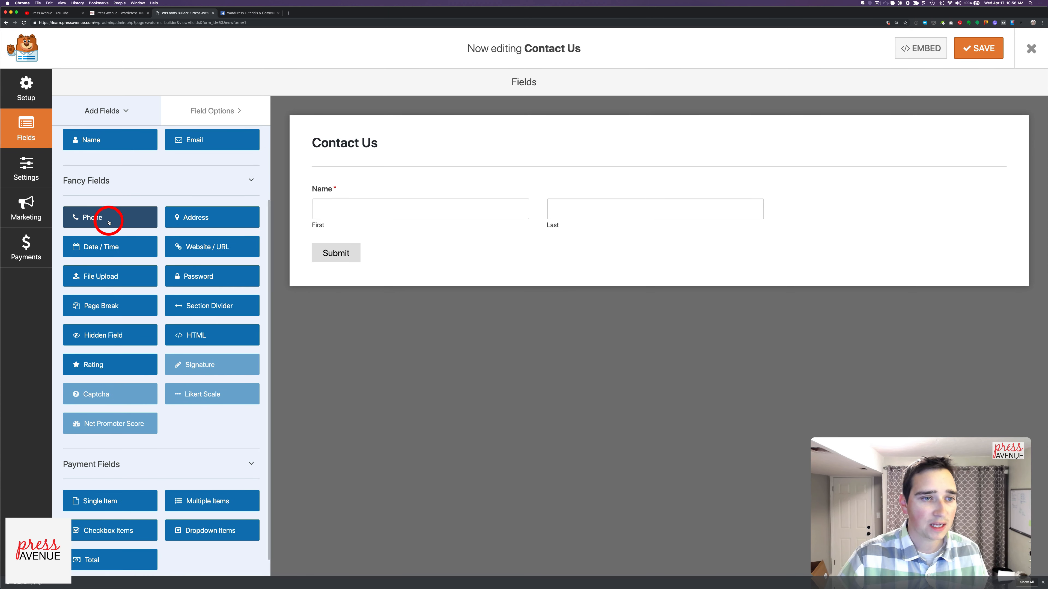
left_click(109, 222)
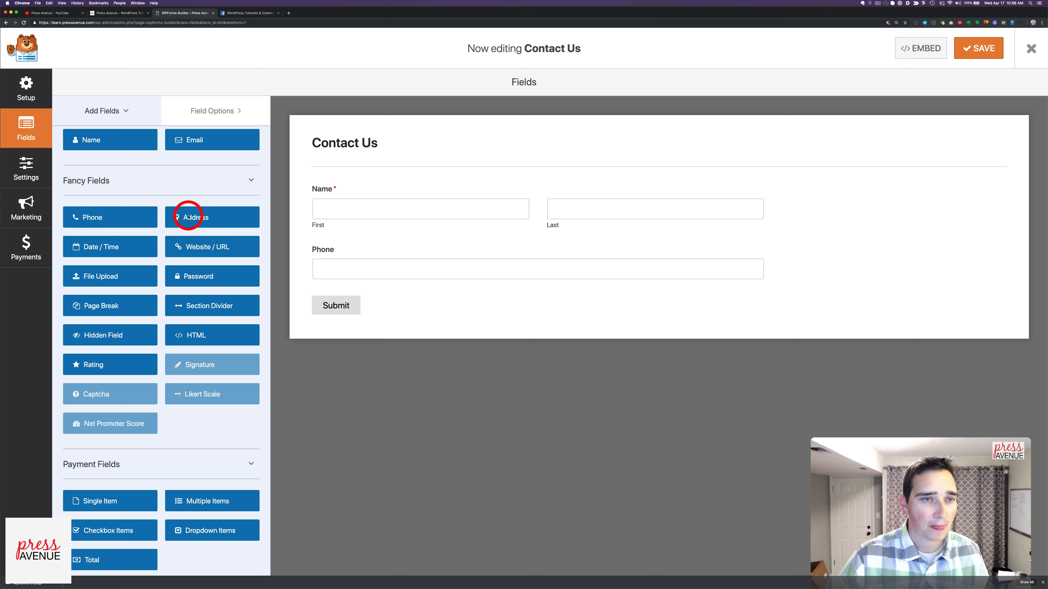
scroll(188, 211, "up", 2)
left_click(197, 199)
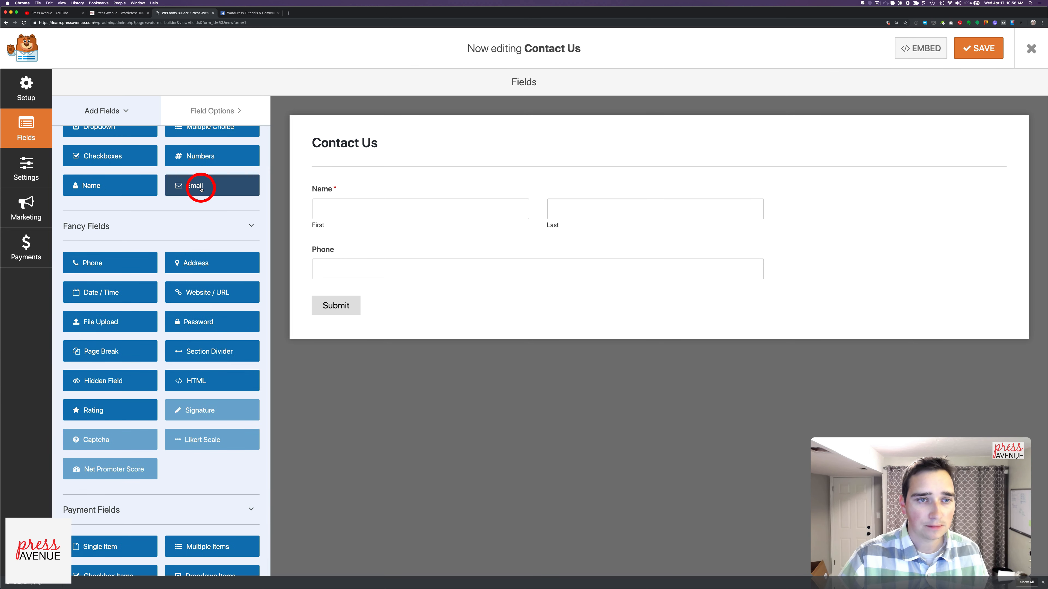
scroll(183, 227, "up", 2)
scroll(184, 228, "up", 2)
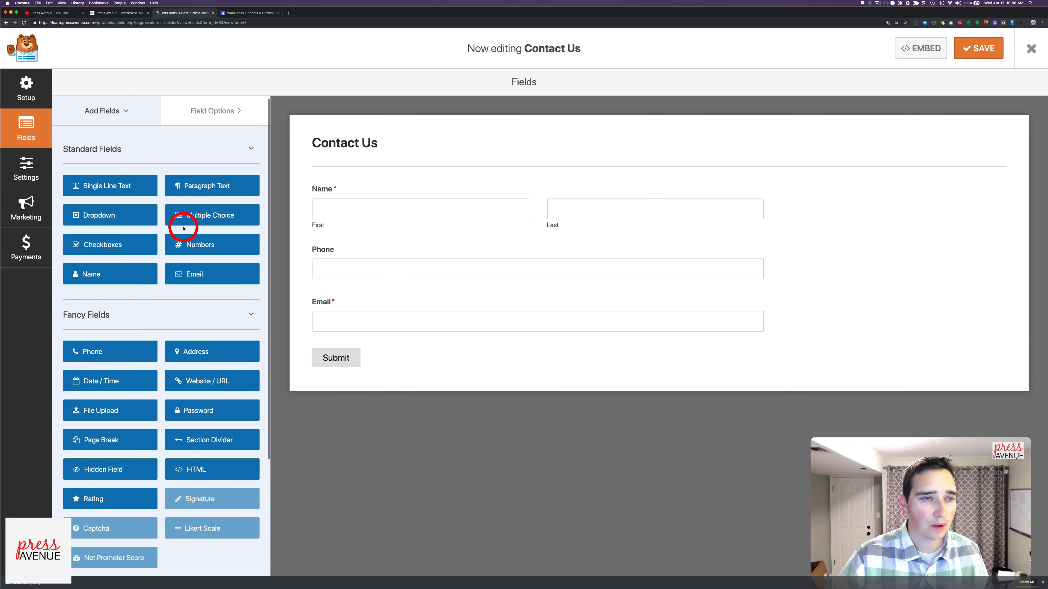
Add a Checkboxes field and move it between the Name and Phone fields
left_click(108, 245)
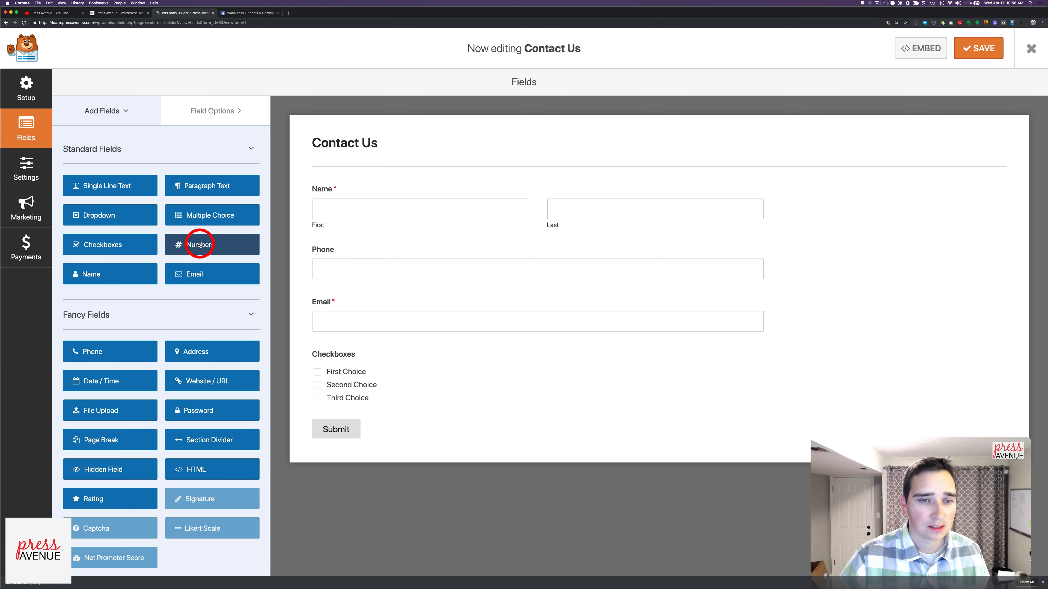
scroll(200, 240, "down", 5)
scroll(200, 242, "down", 1)
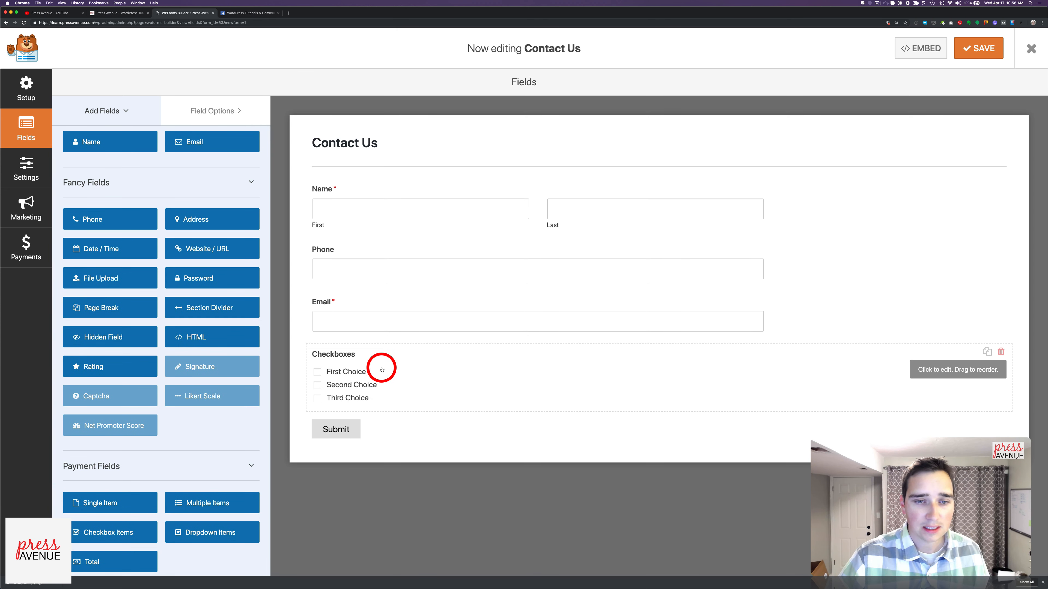
left_click_drag(381, 364, 373, 280)
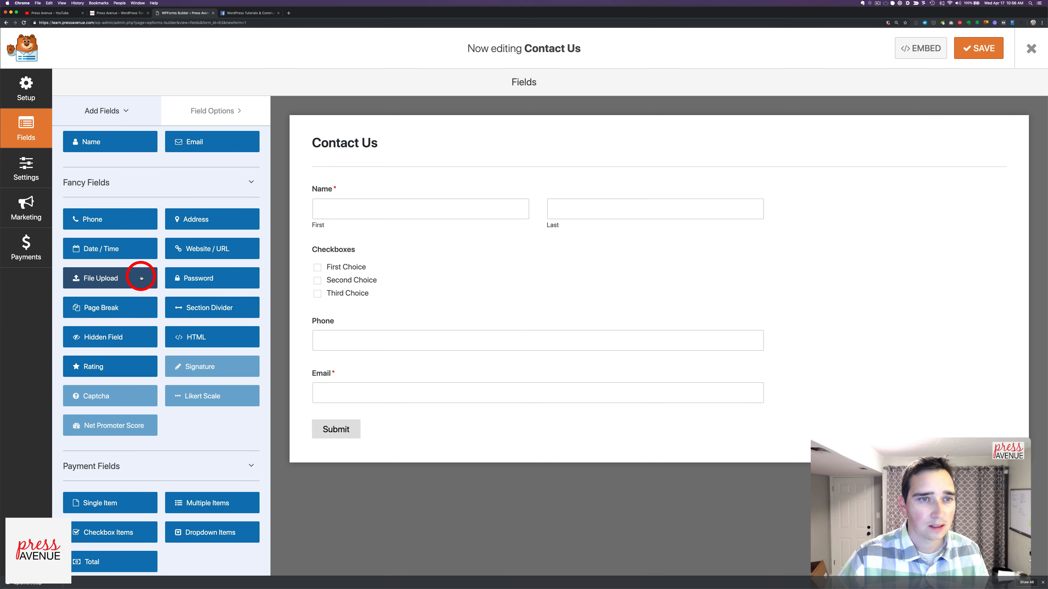
Add a Multiple Choice field and a Paragraph Text field at the end of the form
scroll(140, 270, "up", 6)
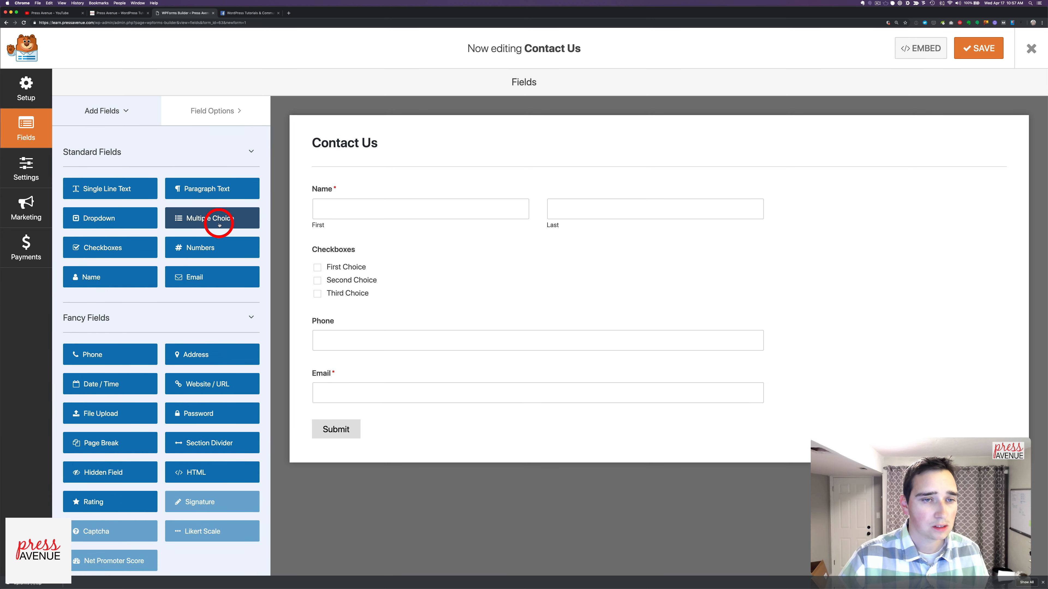
left_click(226, 223)
scroll(194, 231, "down", 1)
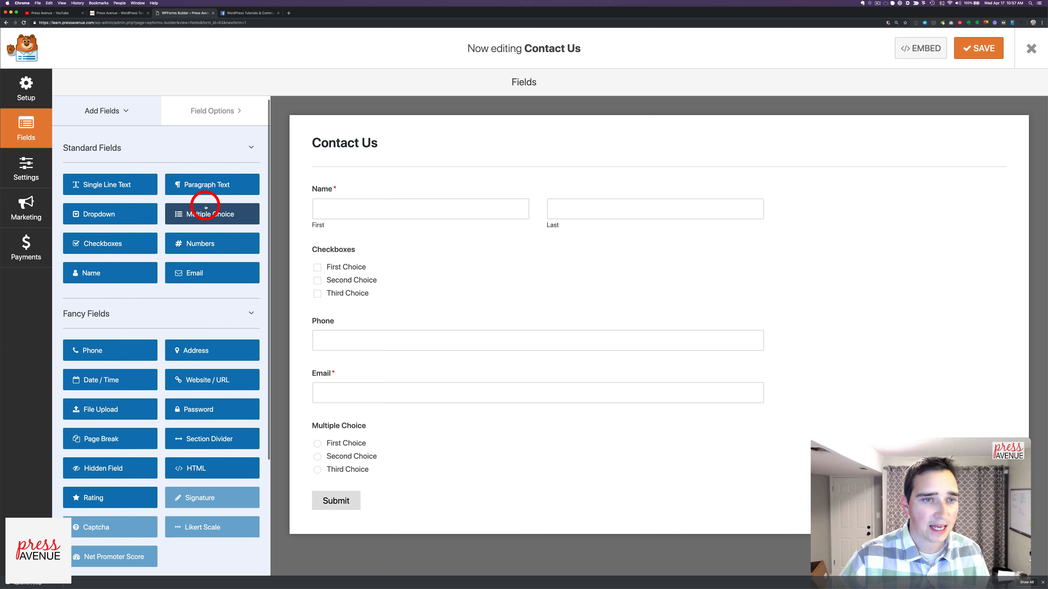
left_click(203, 190)
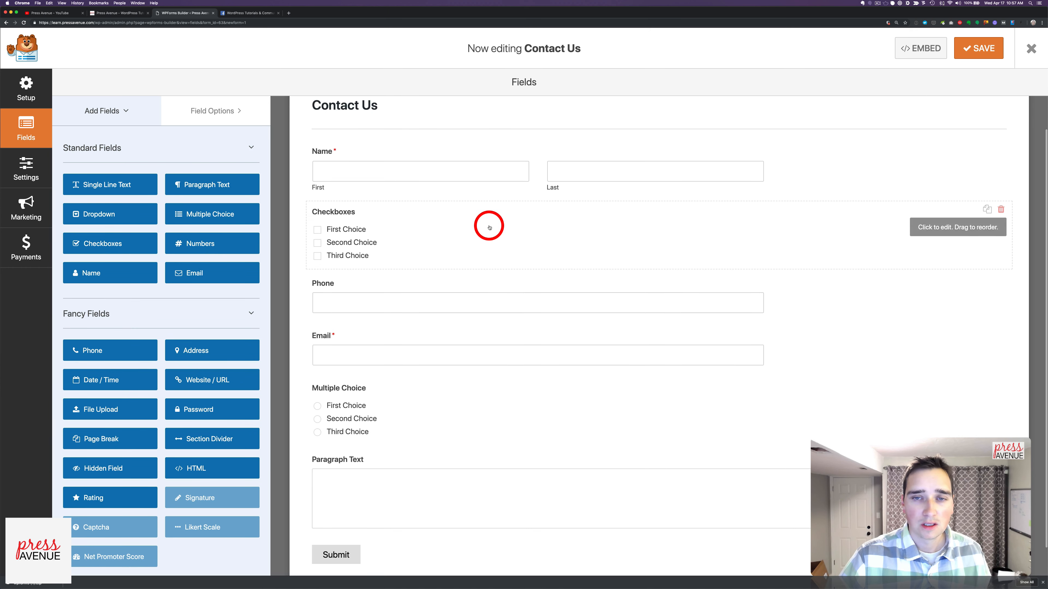
Try the Simple and First Middle Last formats on the Name field and restore the First Last format
left_click(558, 156)
left_click(121, 202)
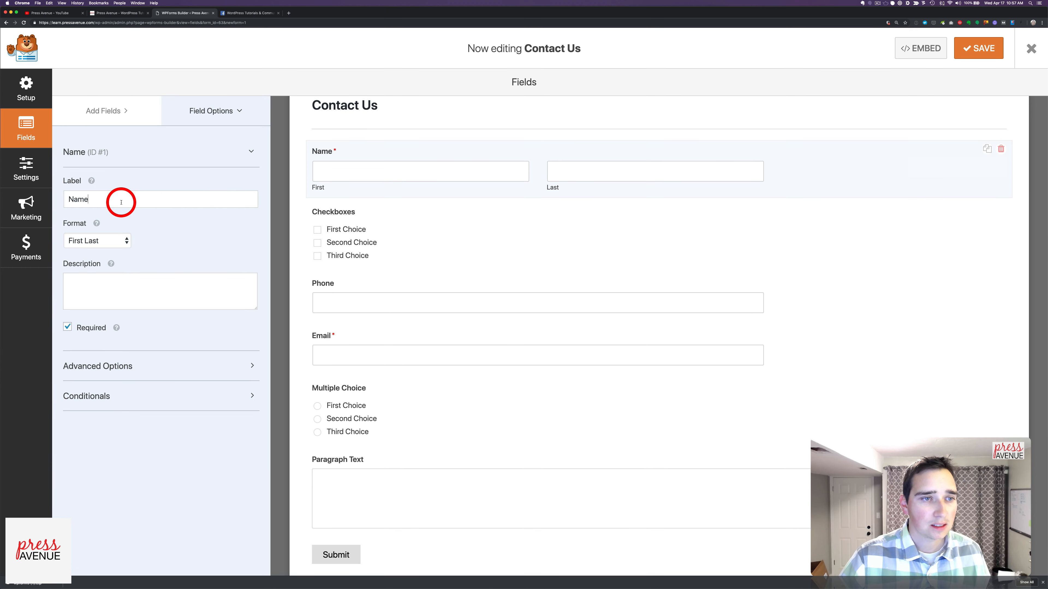
left_click(113, 241)
left_click(113, 243)
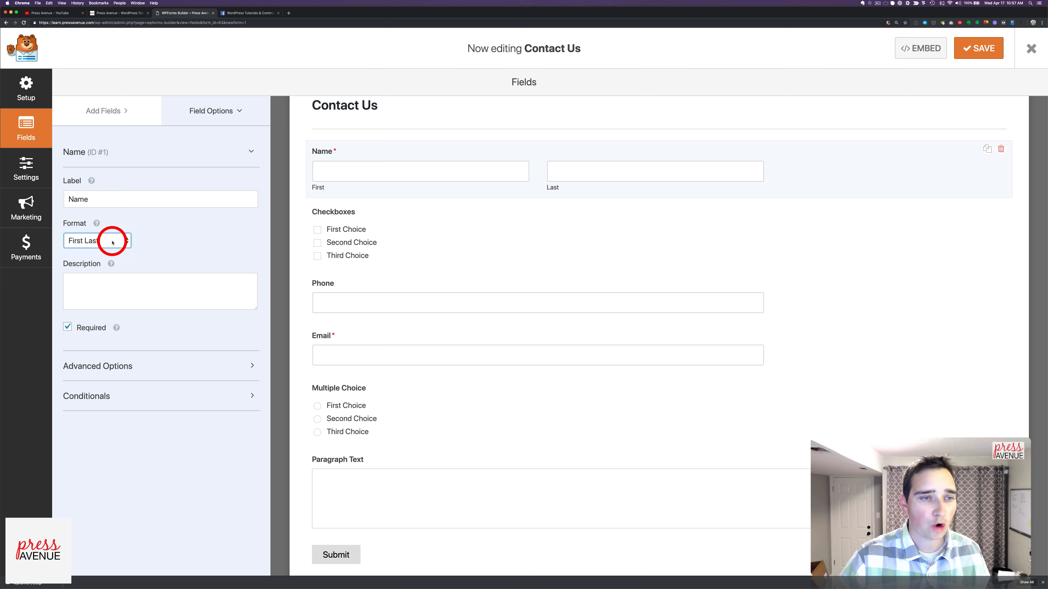
left_click(112, 240)
left_click(112, 235)
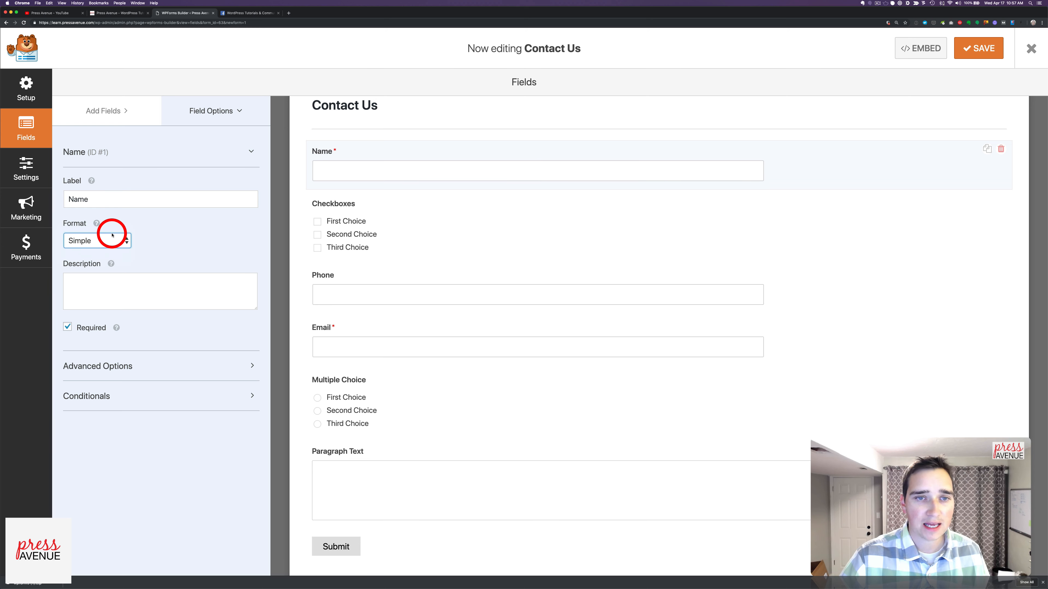
left_click(112, 241)
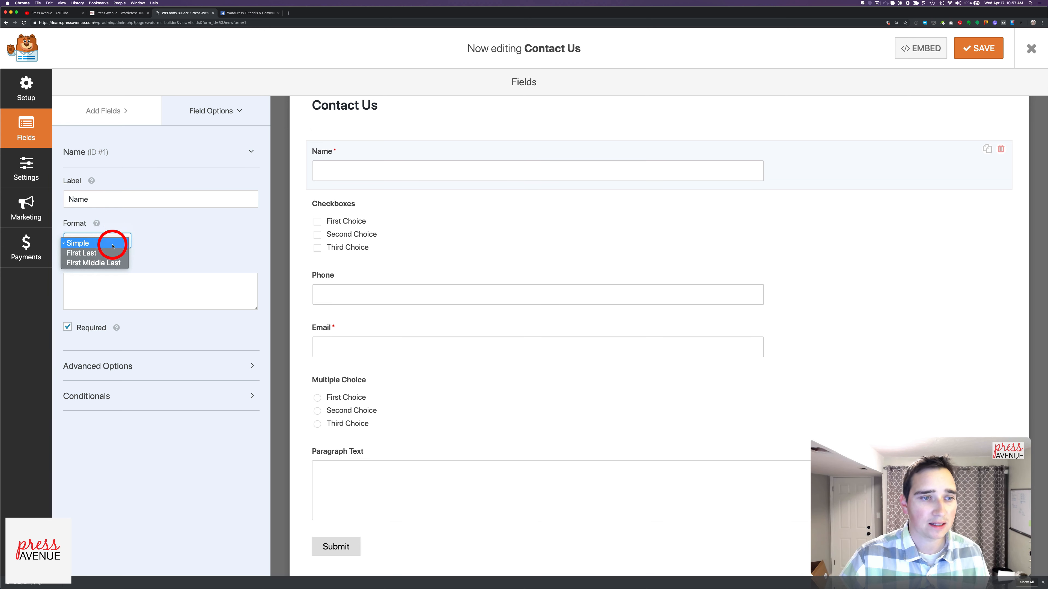
left_click(110, 262)
left_click(108, 244)
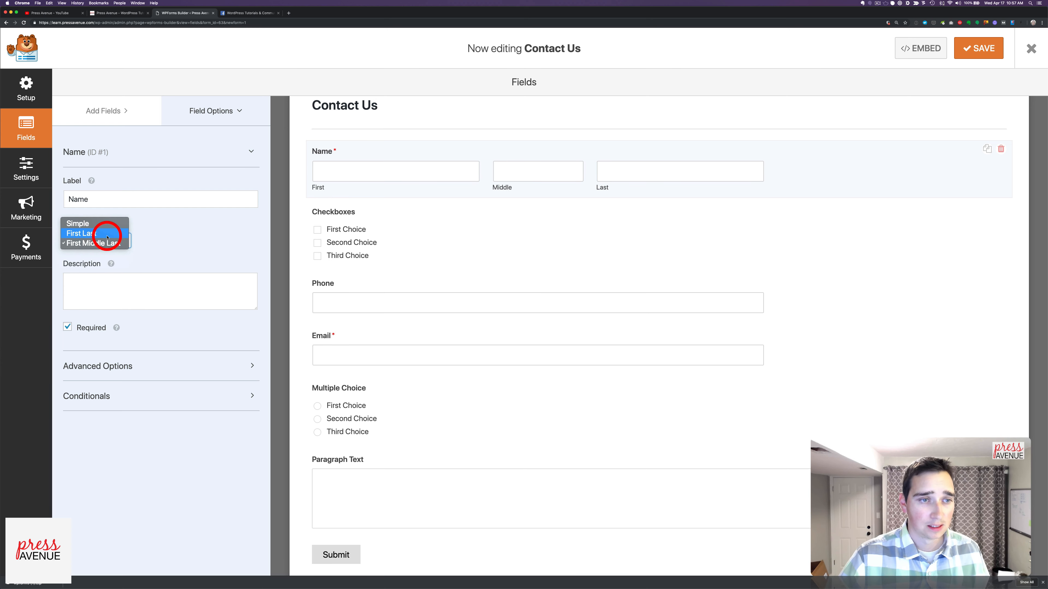
left_click(107, 236)
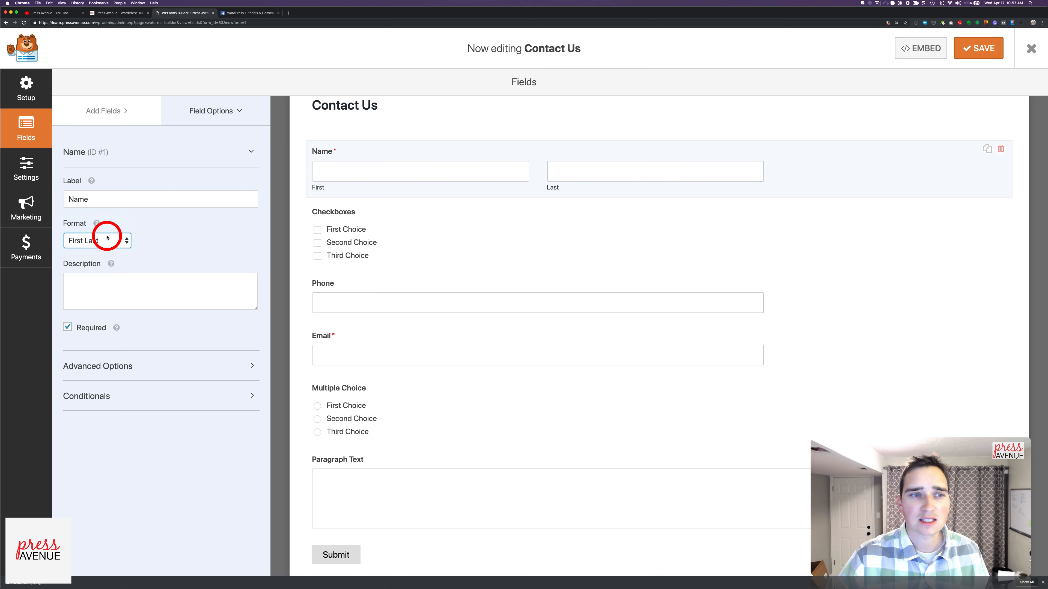
Examine the Name field's description setting and its Advanced Options, including field size, placeholders and CSS classes
left_click(147, 301)
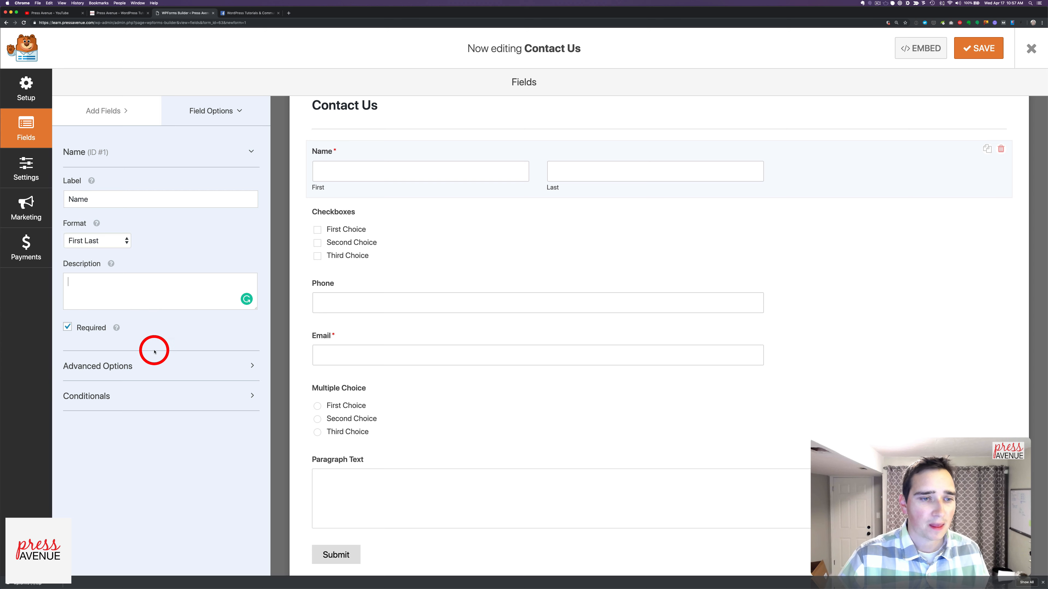
left_click(158, 360)
scroll(174, 368, "down", 5)
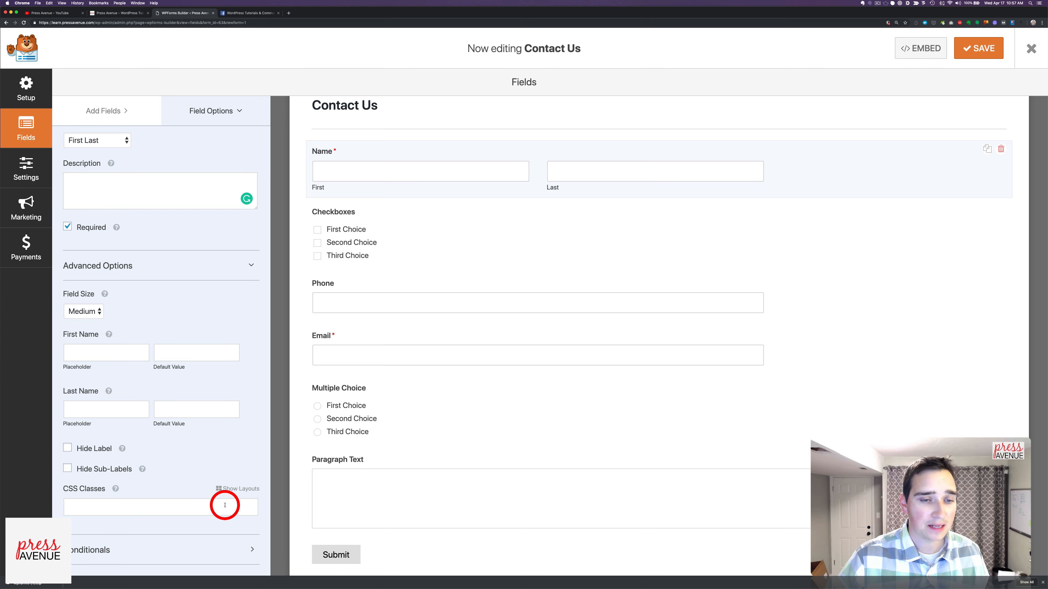
Try a half-width column from the two-column layout on the Name field and clear its wpforms-one-half CSS class
left_click(228, 496)
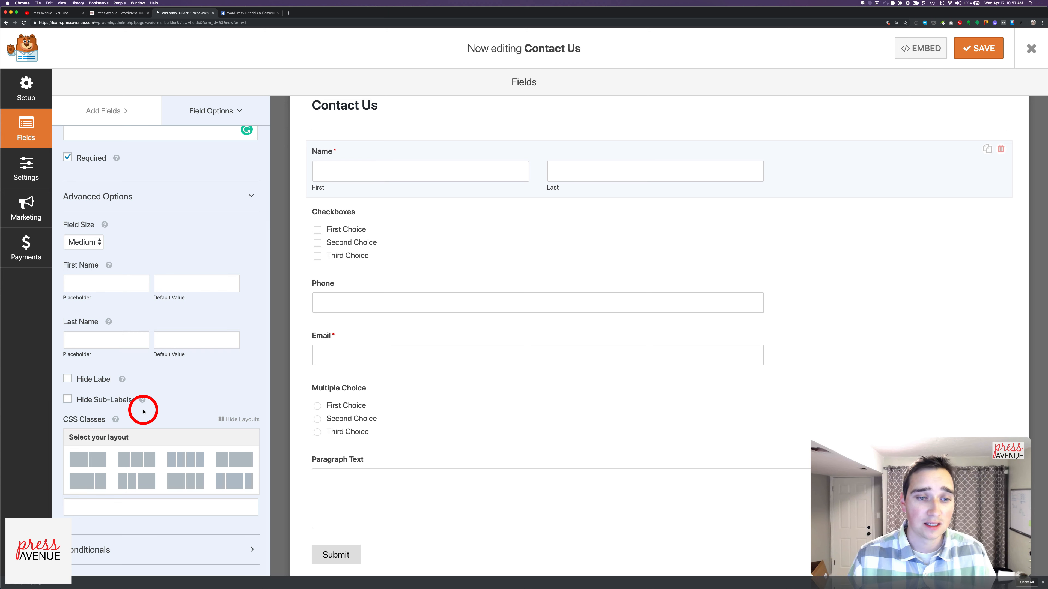
left_click(99, 463)
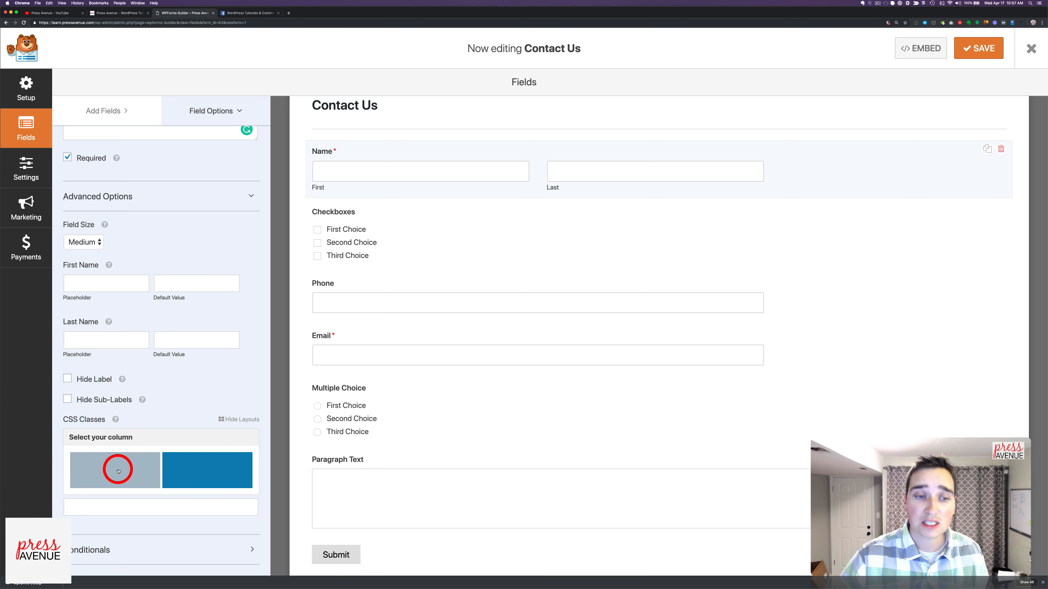
left_click(176, 473)
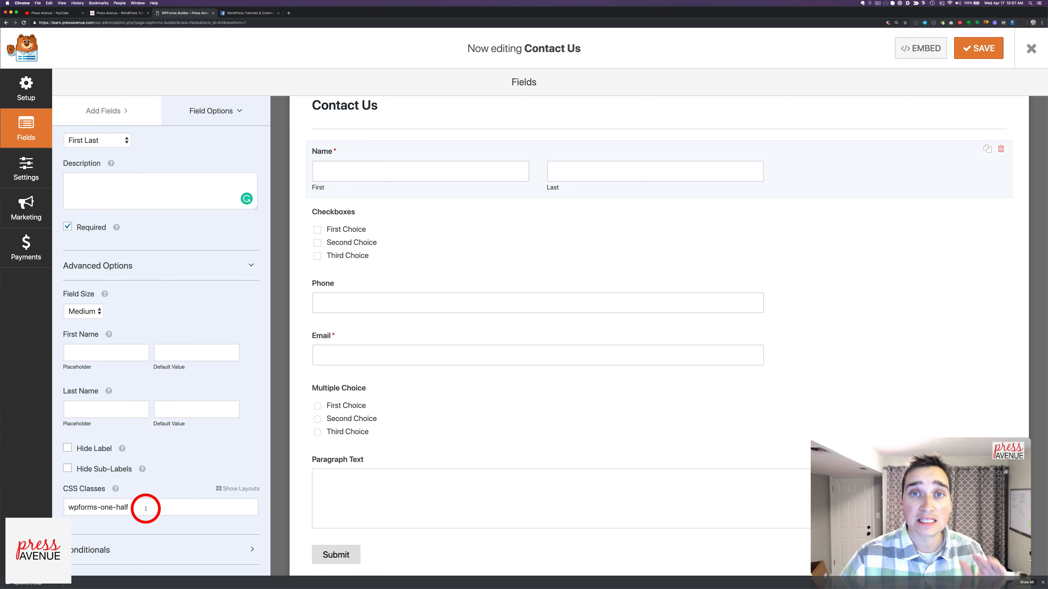
left_click_drag(146, 508, 69, 508)
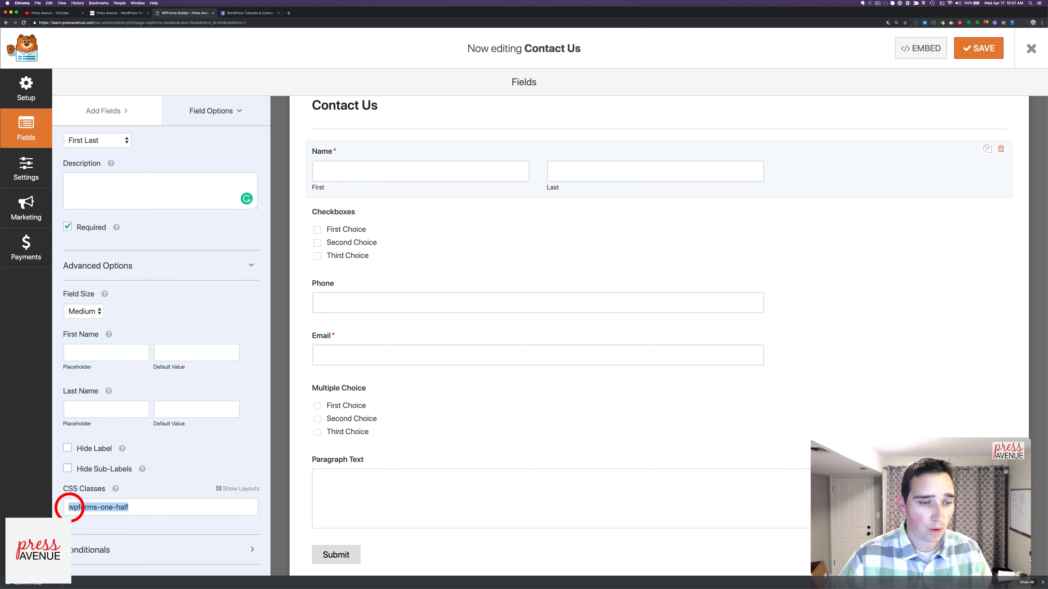
key("BackSpace")
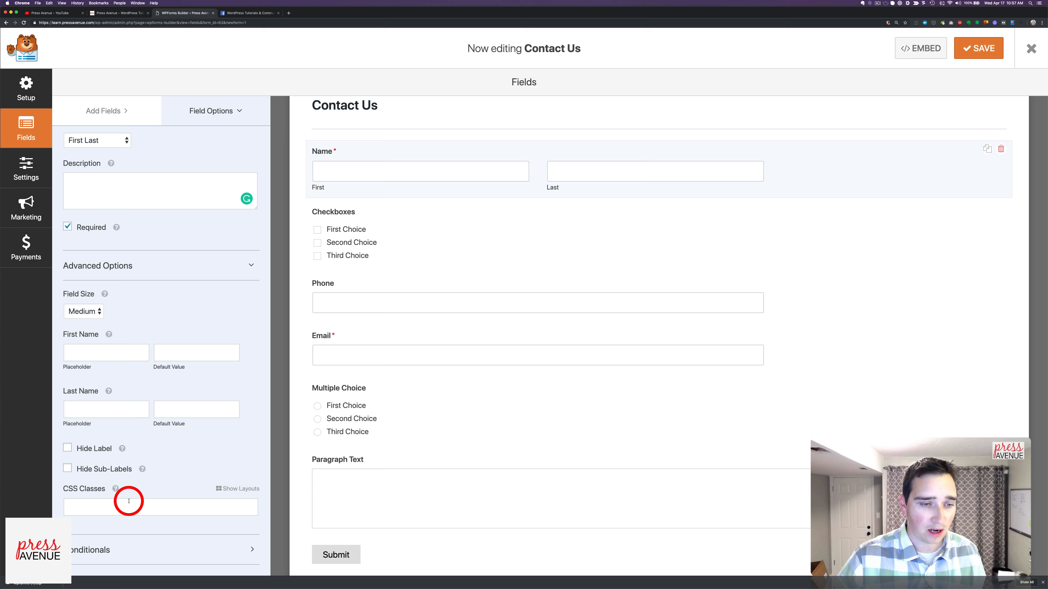
Try enabling conditional logic on the Name field, then disable it and confirm the removal of its rules
left_click(133, 549)
left_click(136, 536)
scroll(165, 533, "down", 3)
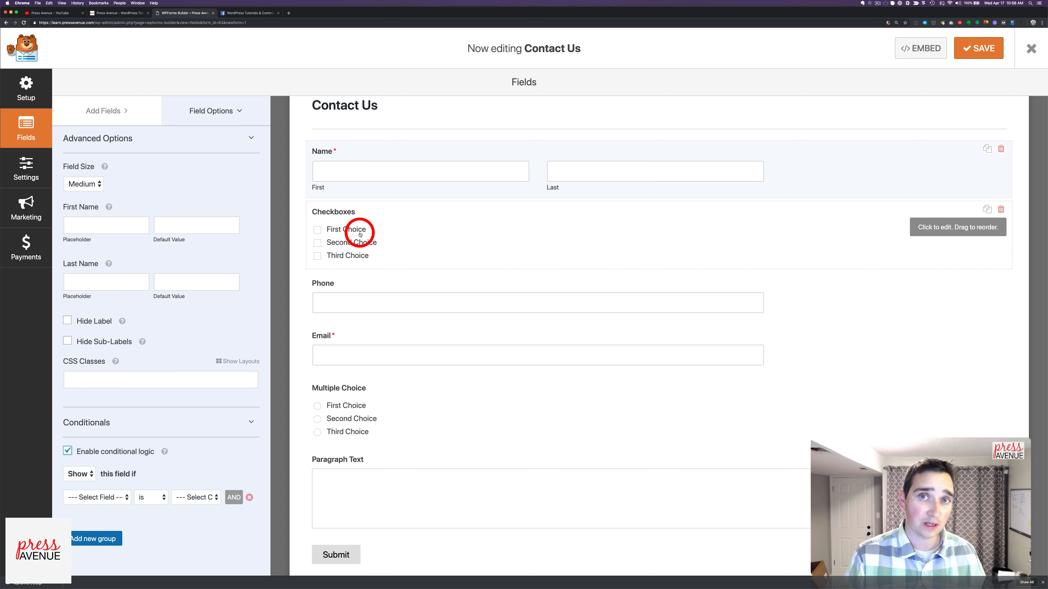
left_click(99, 452)
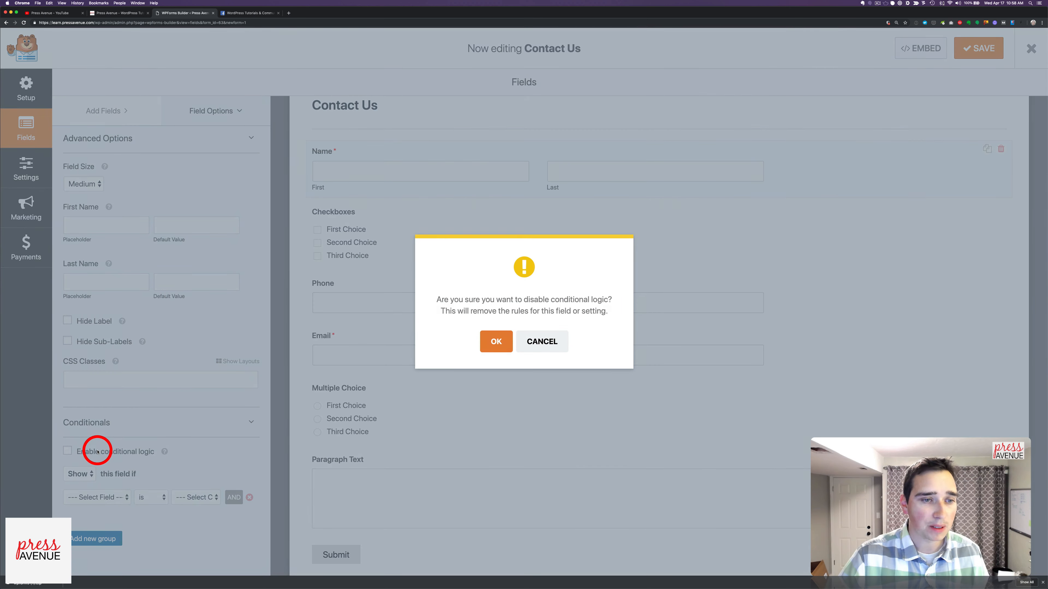
left_click(499, 341)
scroll(122, 469, "up", 5)
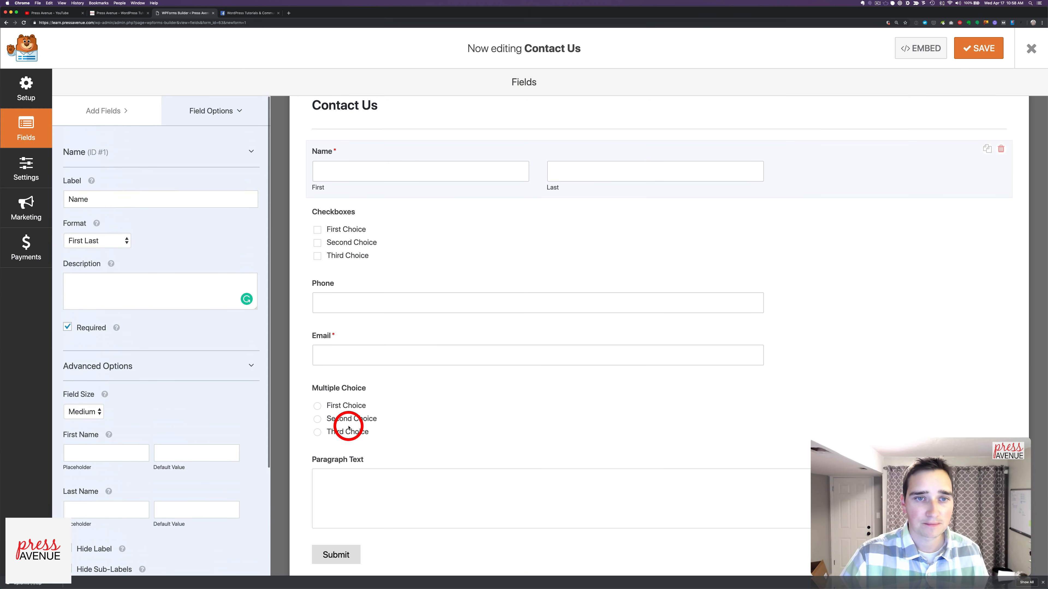
Change the Checkboxes field's label to "How Would You Like To Be Contacted"
left_click(485, 234)
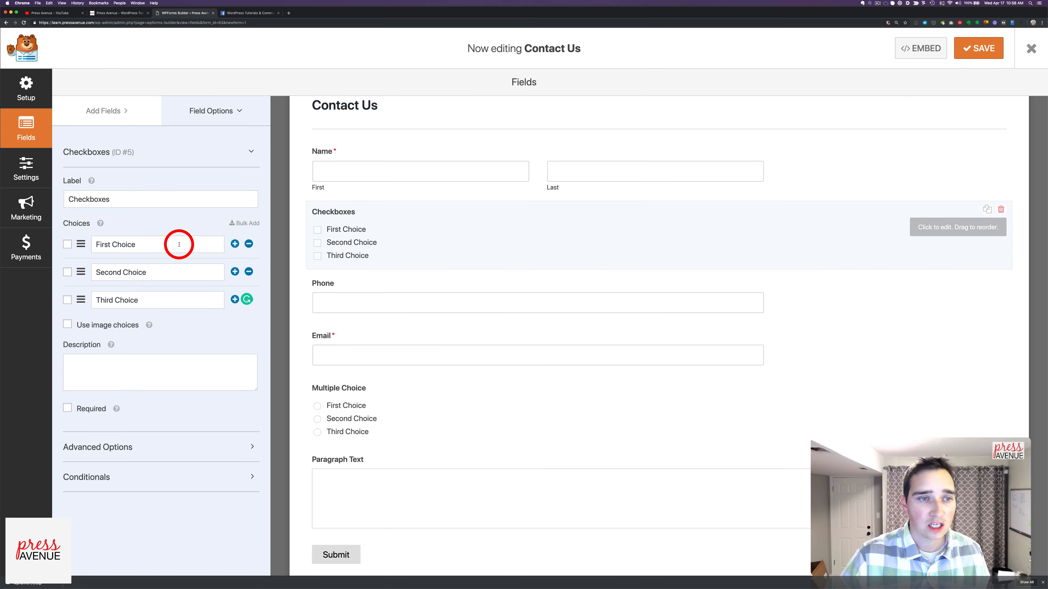
left_click_drag(116, 199, 72, 194)
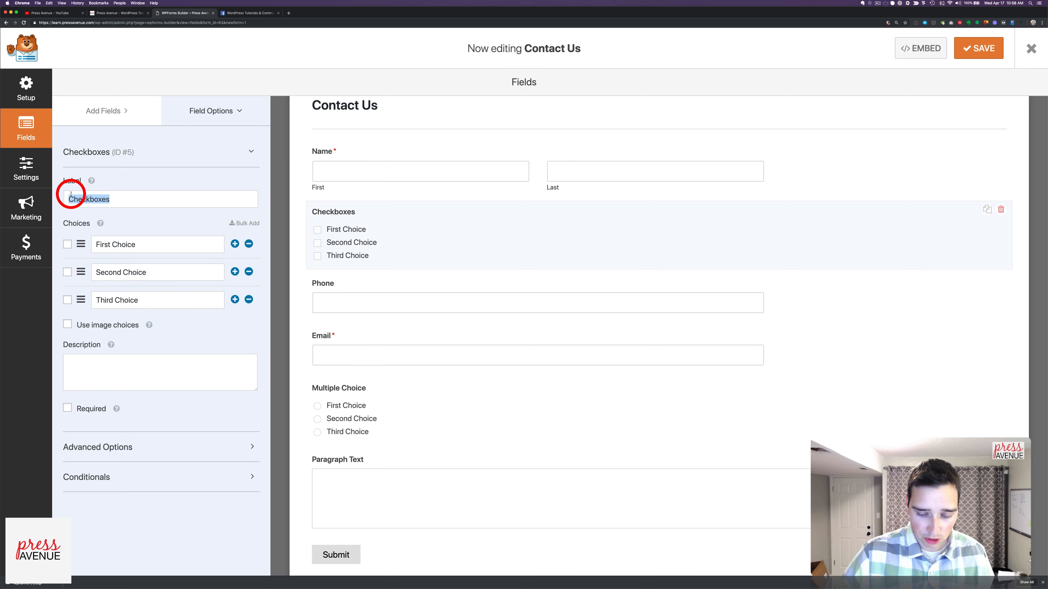
type("H")
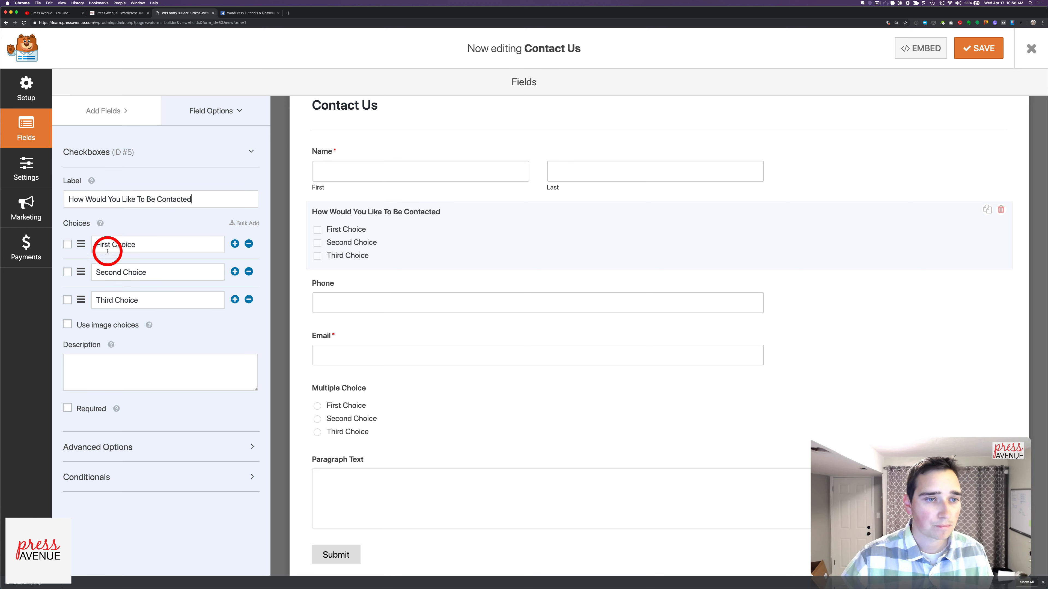
Set the contact-method choices to Phone, Text and Email and add the description "Please check all that apply."
triple_click(134, 236)
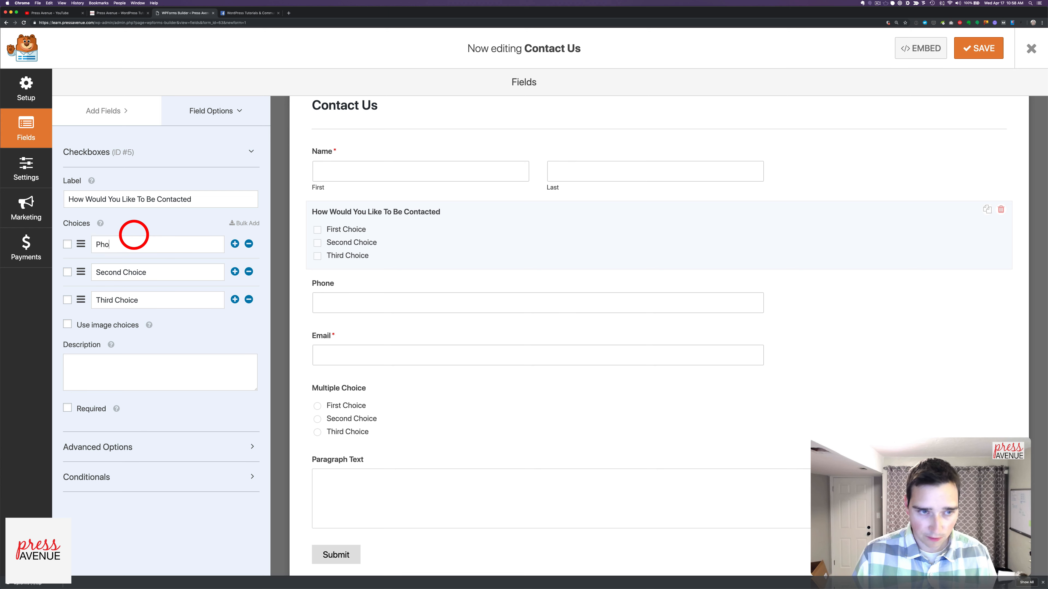
key("Tab")
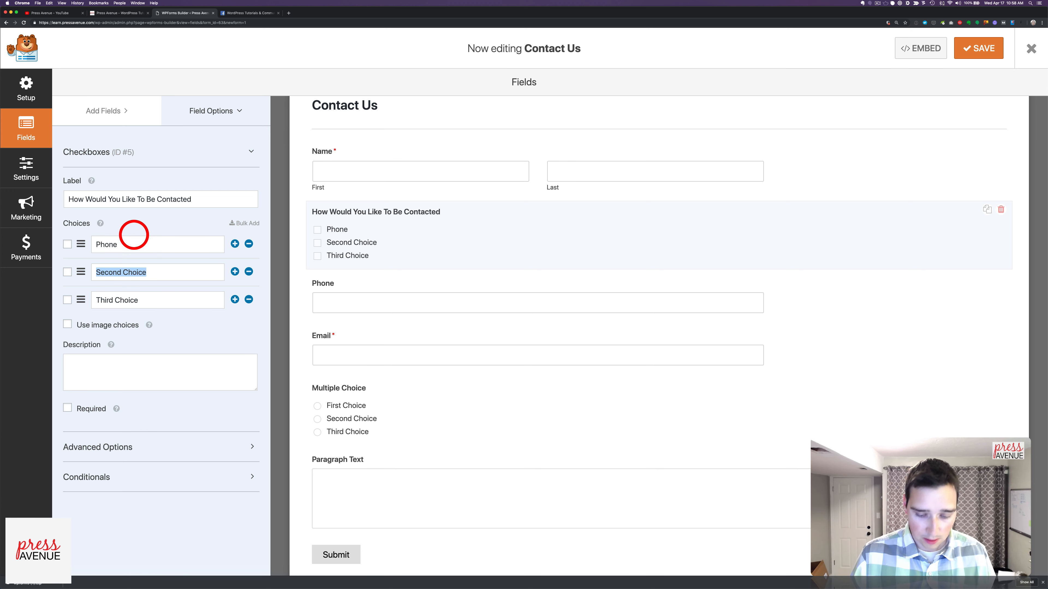
type("Text")
key("Tab")
key("Tab")
key("Tab")
key("Tab")
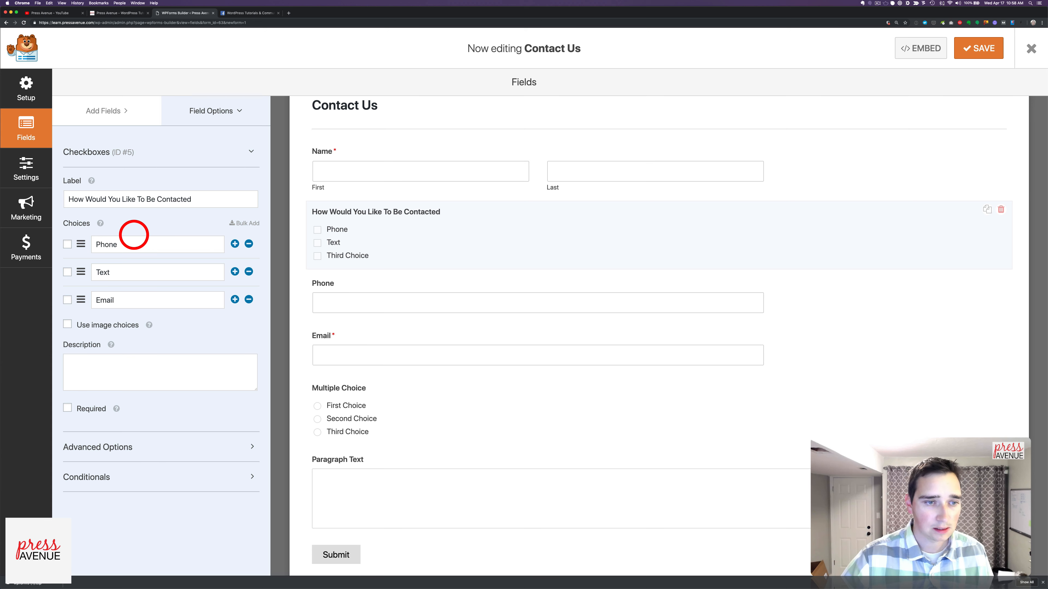
left_click(180, 371)
type("Please check all that apply.")
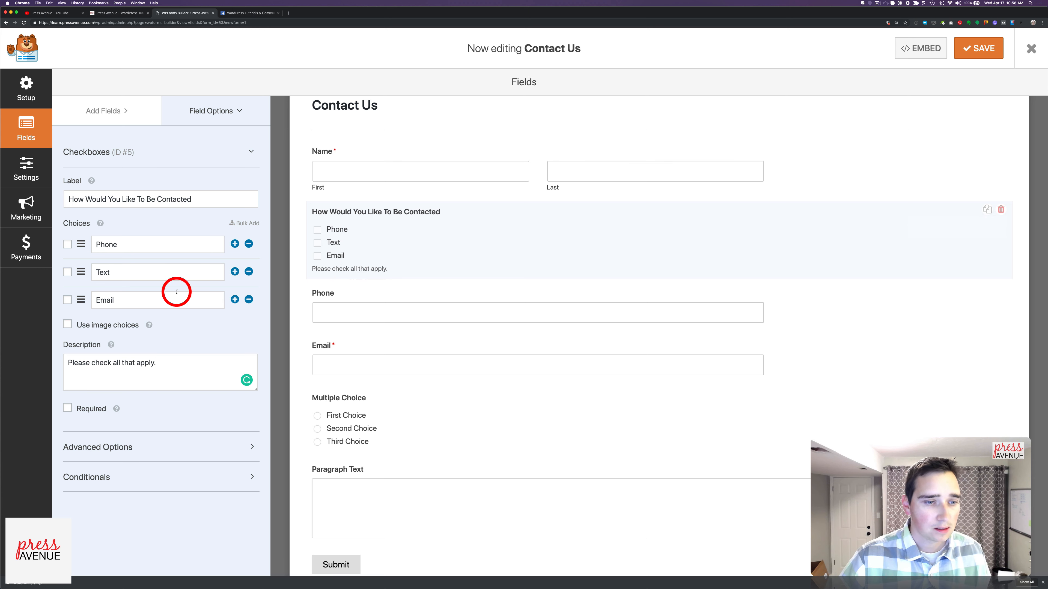
Examine the Checkboxes field's Advanced Options, including choice layout, choice limit and dynamic choices, and compare them with the Name field's options
left_click(129, 440)
scroll(129, 439, "down", 5)
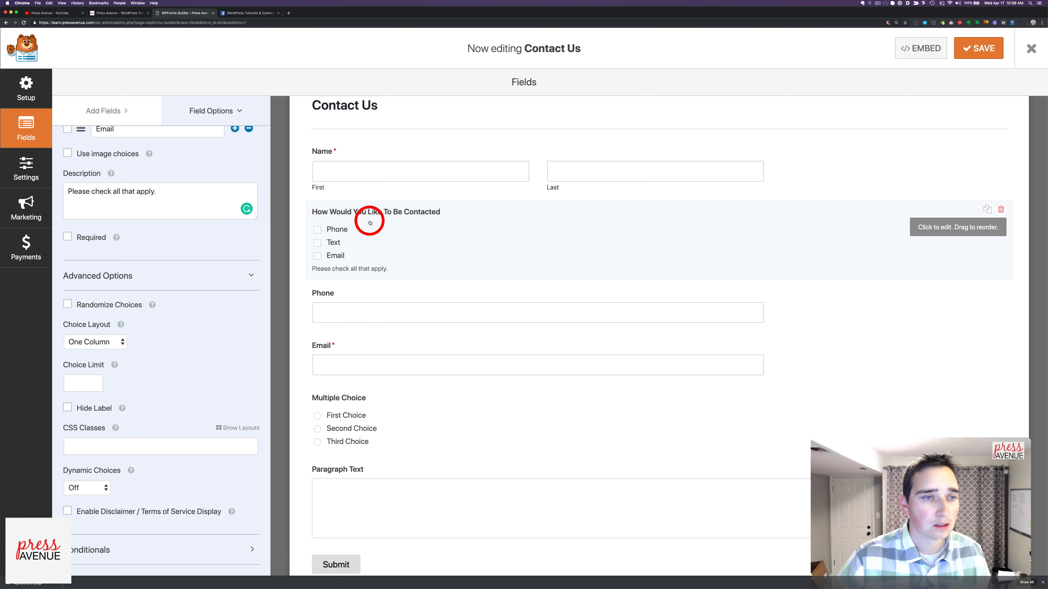
scroll(168, 219, "up", 5)
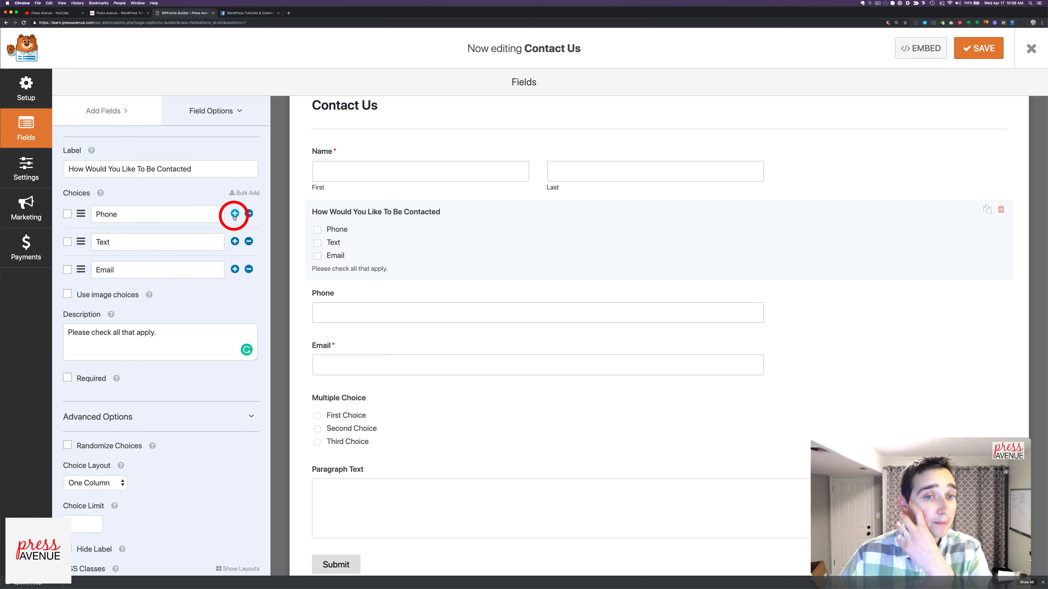
left_click(235, 108)
scroll(187, 237, "down", 3)
scroll(188, 237, "down", 1)
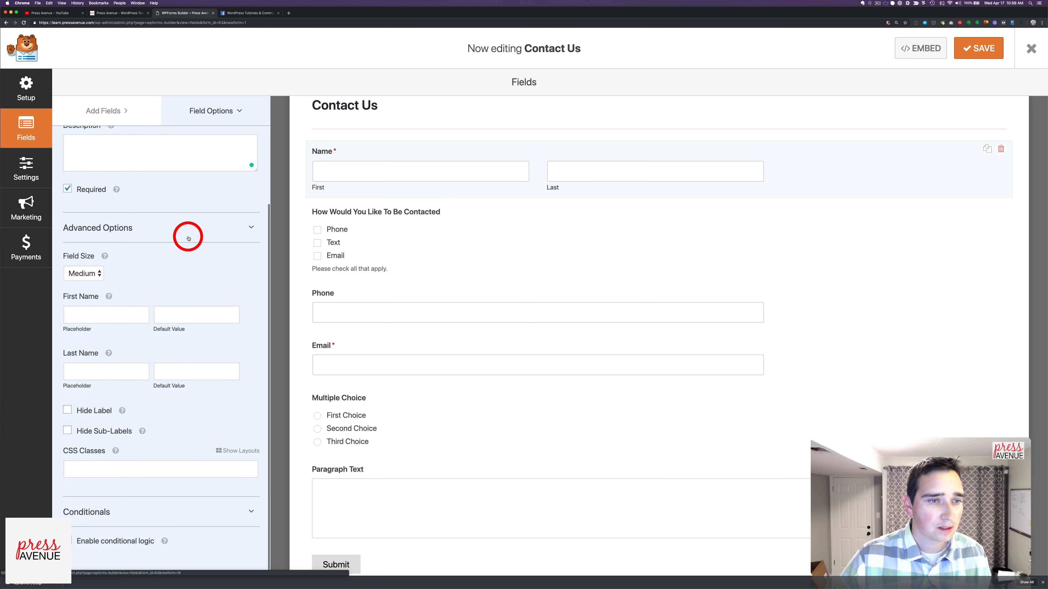
left_click(417, 256)
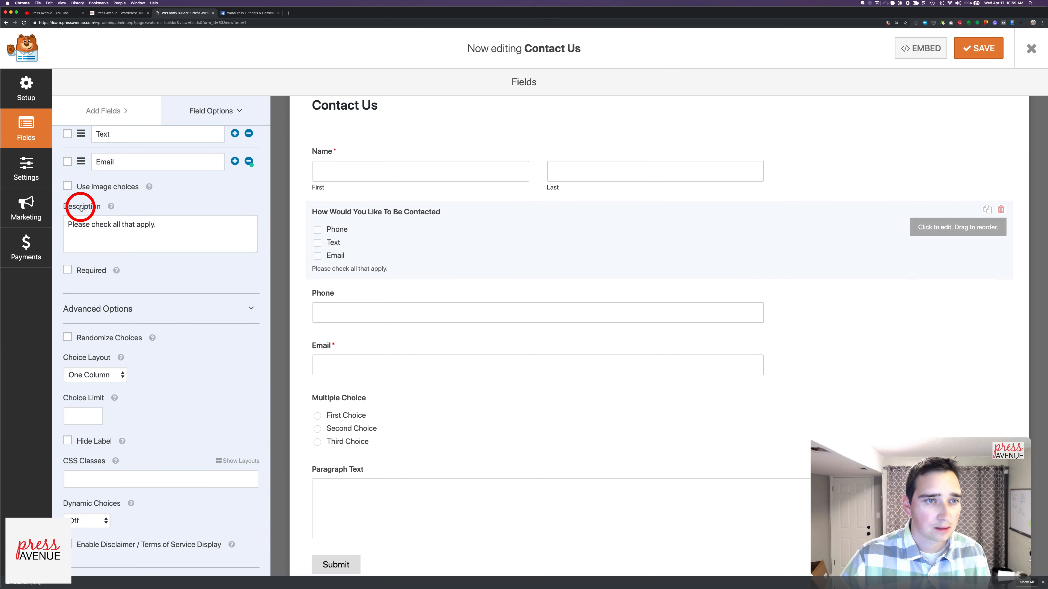
scroll(138, 225, "down", 1)
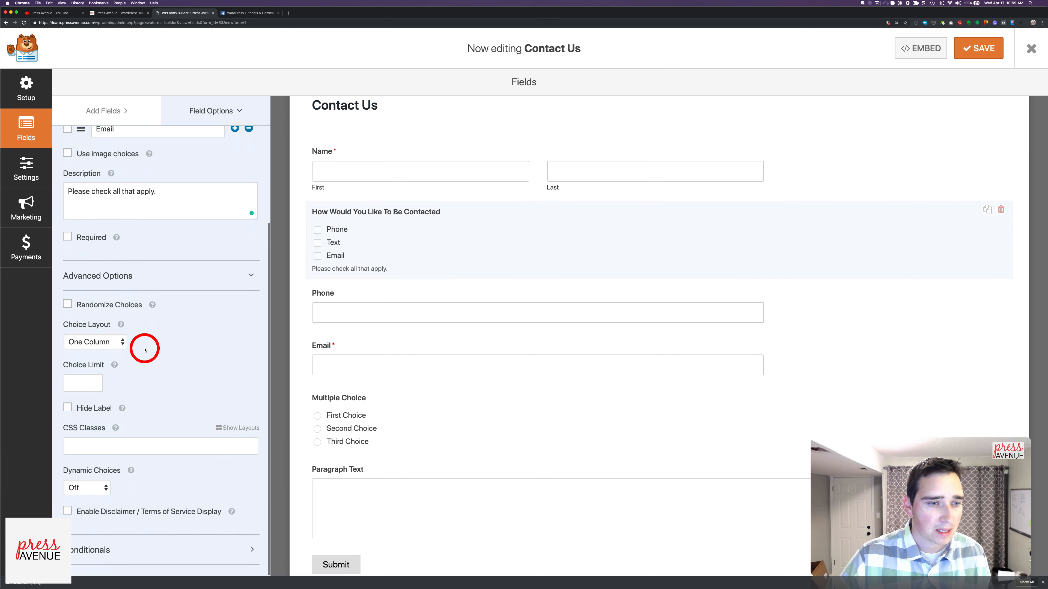
scroll(138, 512, "up", 5)
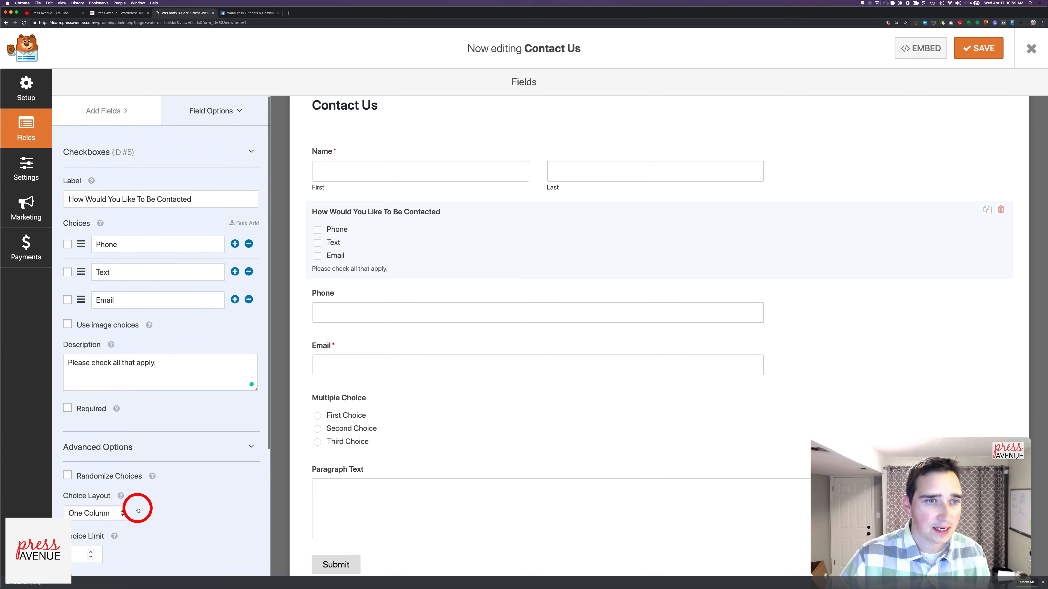
scroll(365, 290, "down", 1)
Make the Phone field required and review its available formats, keeping Smart selected
left_click(365, 290)
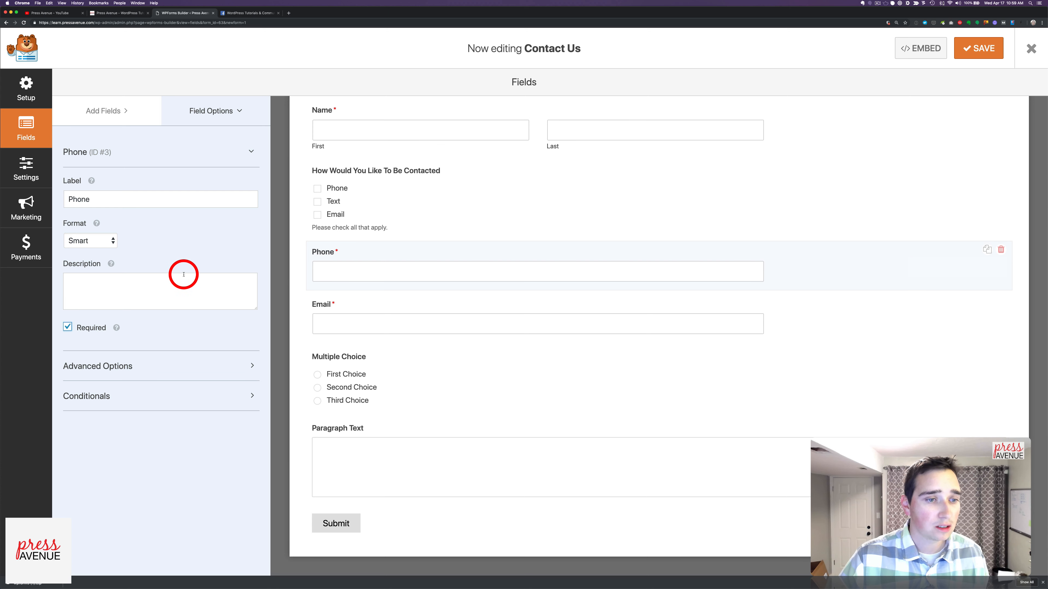
left_click(99, 240)
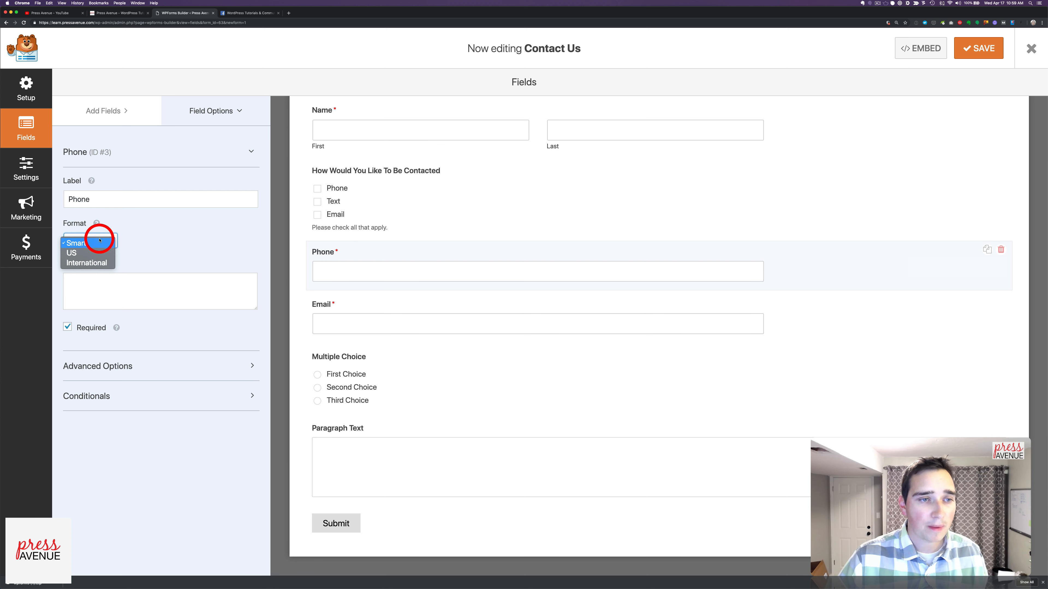
left_click(99, 240)
left_click(100, 240)
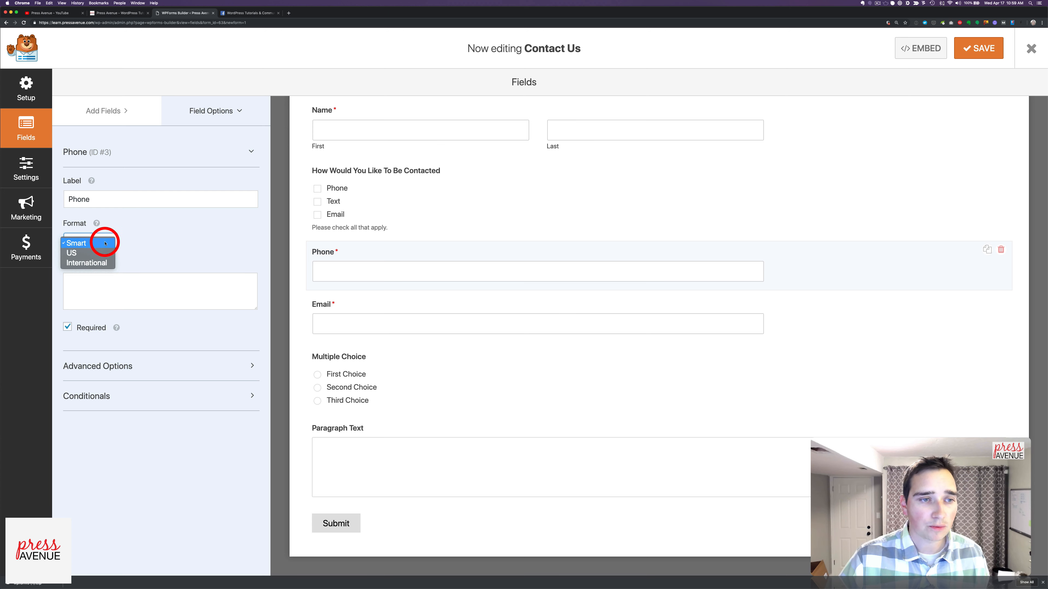
left_click(151, 242)
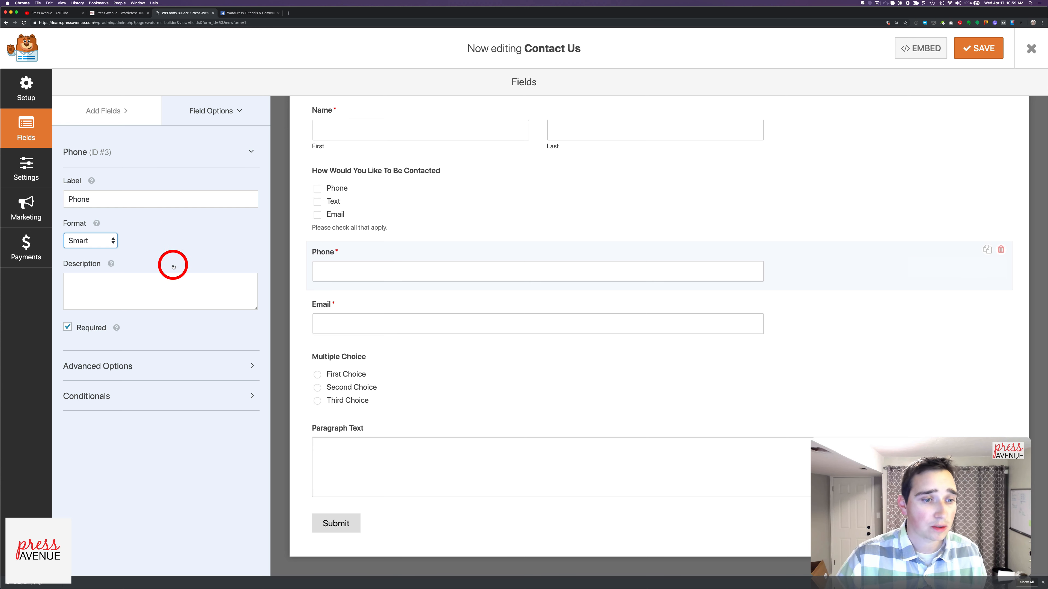
Try email confirmation on the Email field and disable it again
left_click(388, 315)
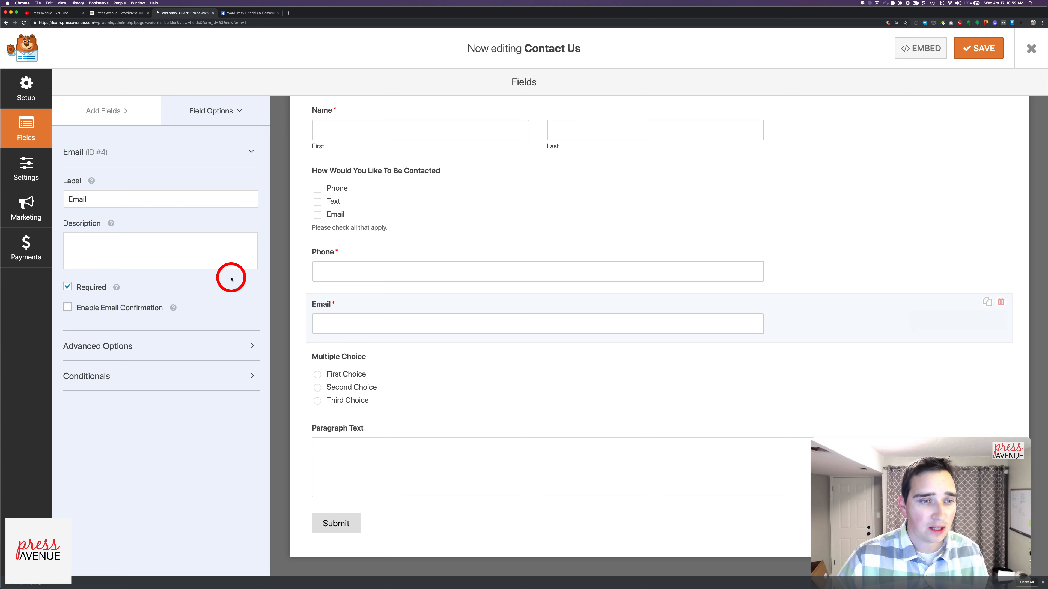
left_click(117, 312)
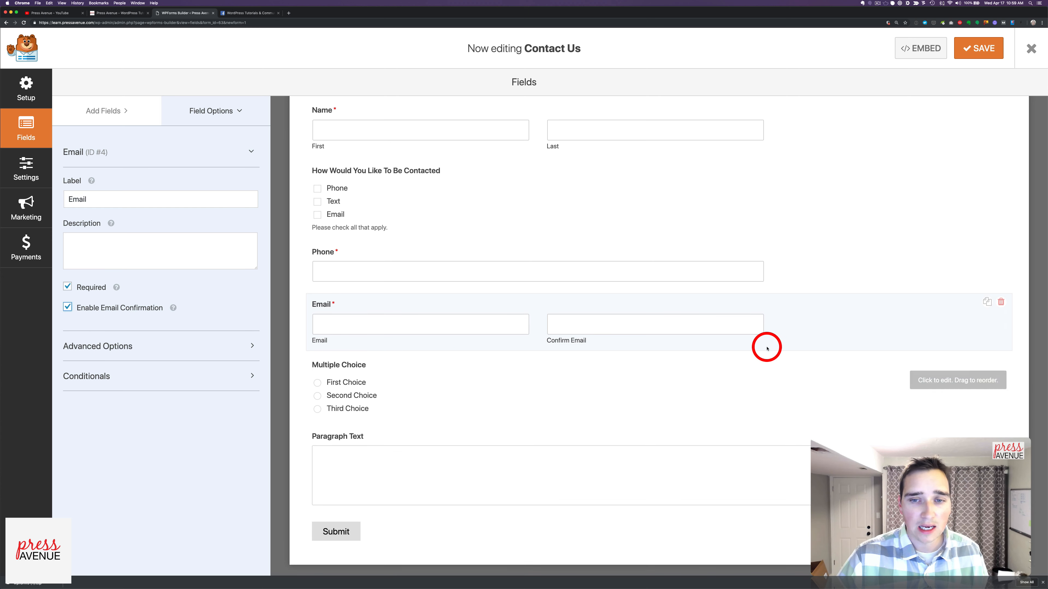
left_click(115, 307)
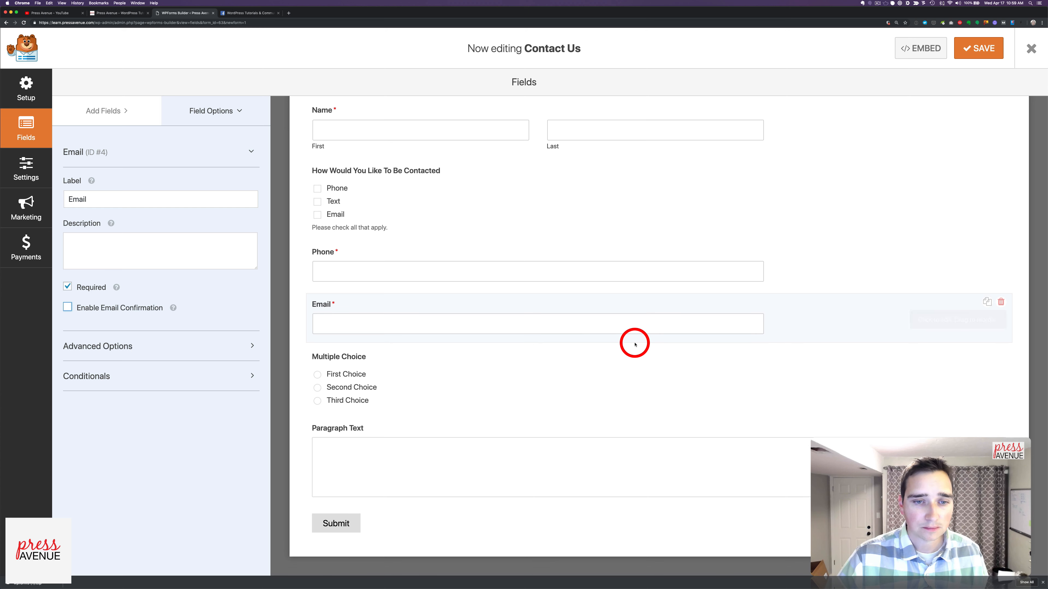
Change the Multiple Choice field's label to "Subscribe to our newsletter", correcting the misspelled first word
left_click(451, 364)
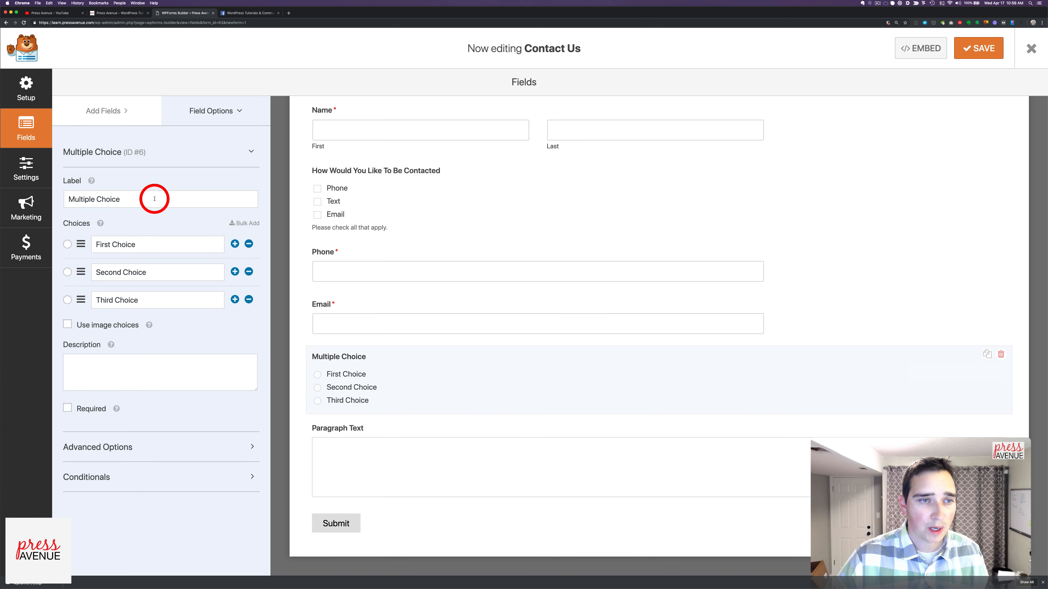
left_click_drag(155, 199, 140, 181)
type("Susbcribe to our newsletter")
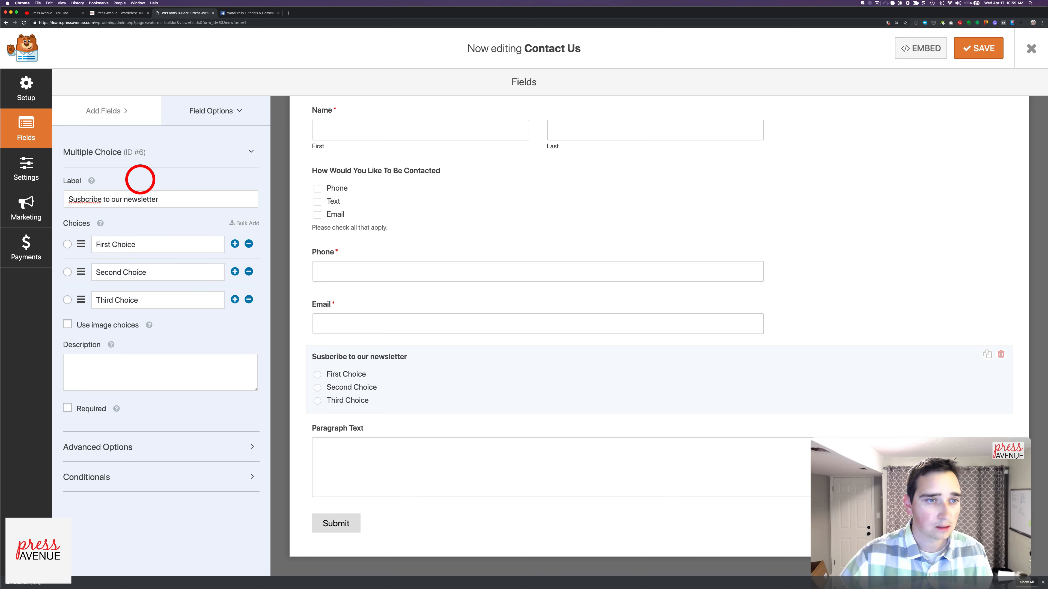
right_click(85, 200)
left_click(90, 205)
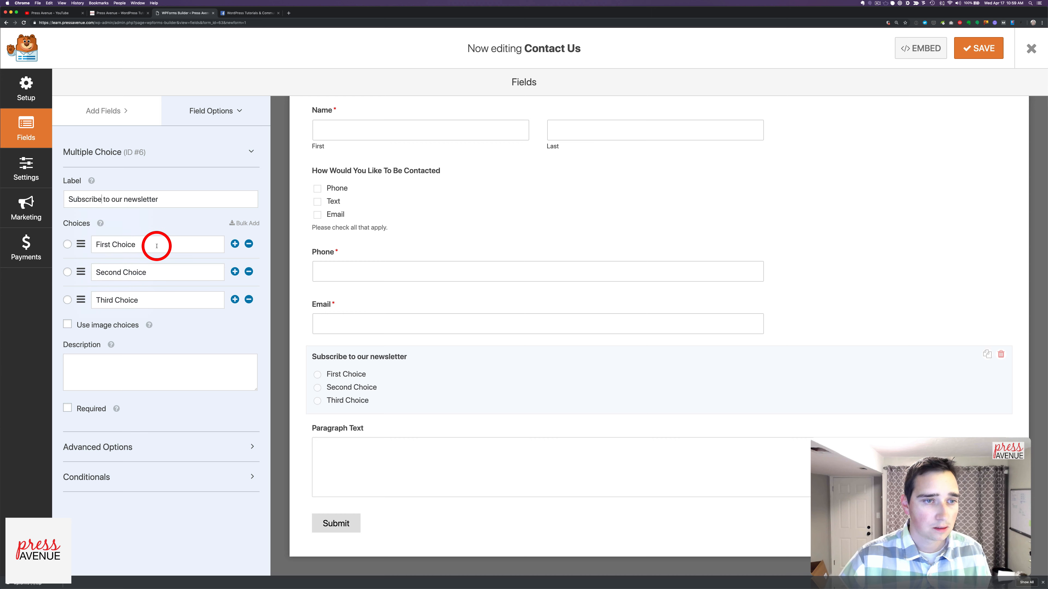
Reduce the newsletter field's choices to Yes and No by removing the third choice, and make Yes the default
left_click(157, 246)
type("Yes")
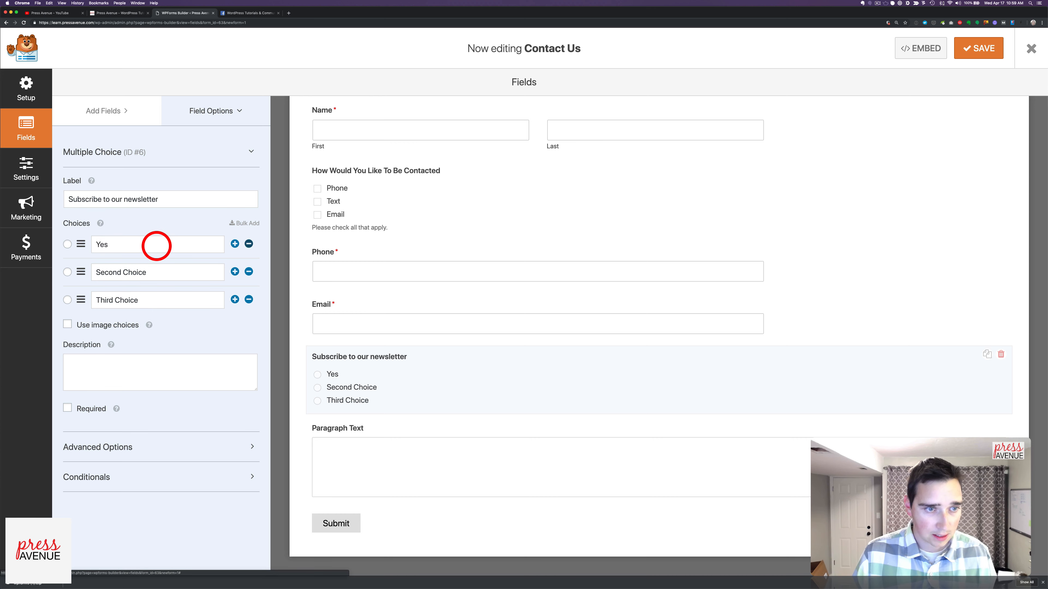
key("Tab")
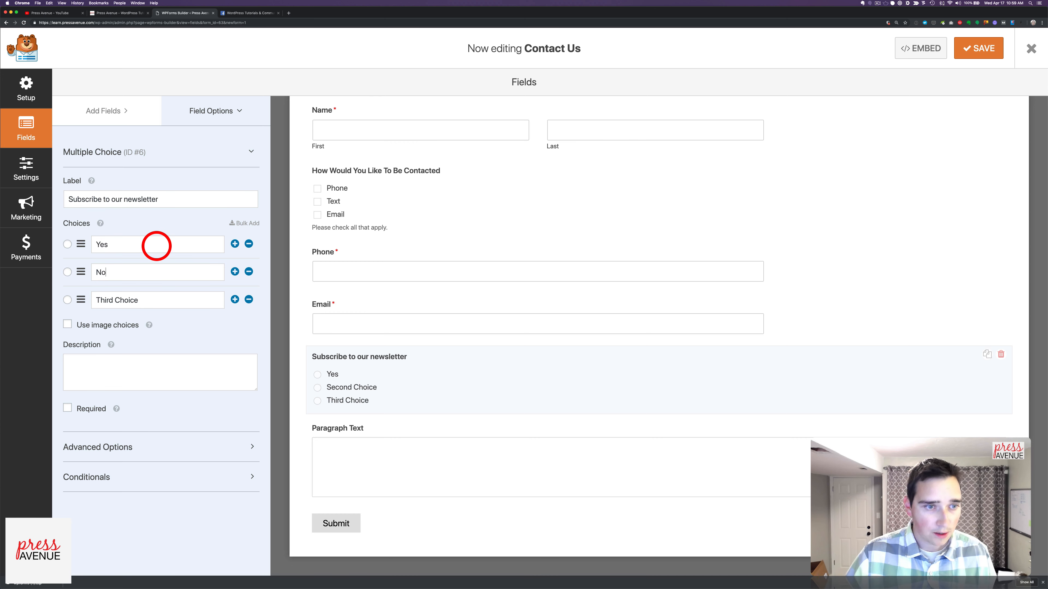
type("No")
left_click(249, 299)
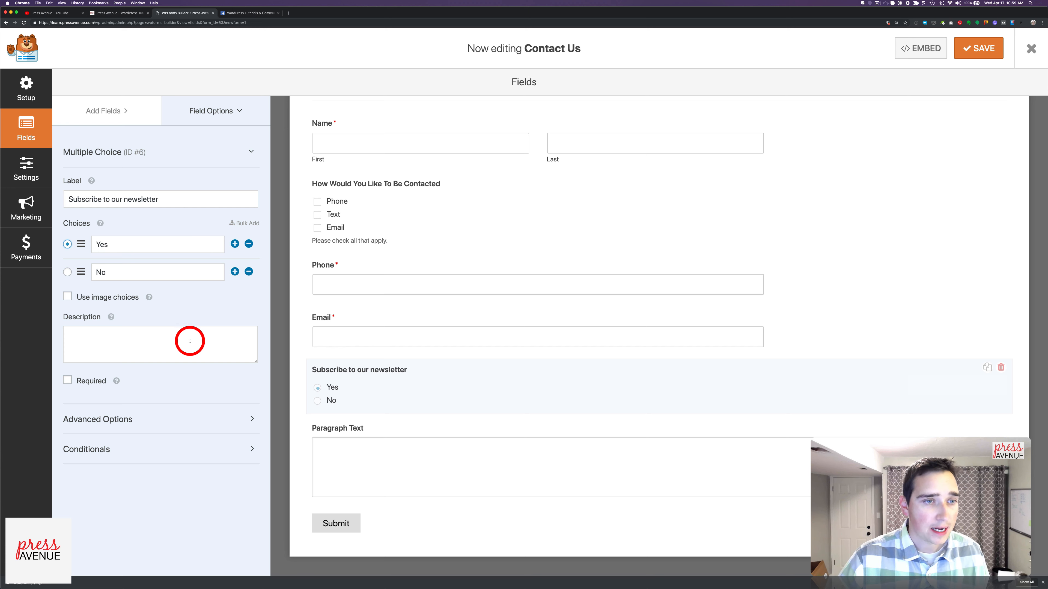
Enable image choices for the newsletter subscription field
left_click(108, 298)
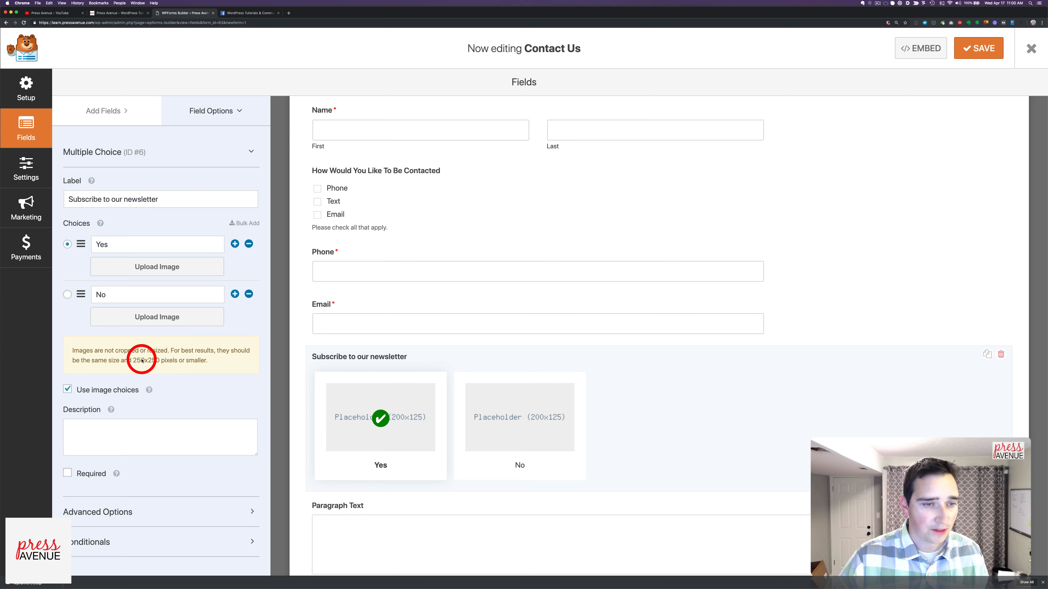
Turn off image choices for the newsletter subscription field after highlighting the recommended image size in the note
left_click_drag(132, 361, 165, 360)
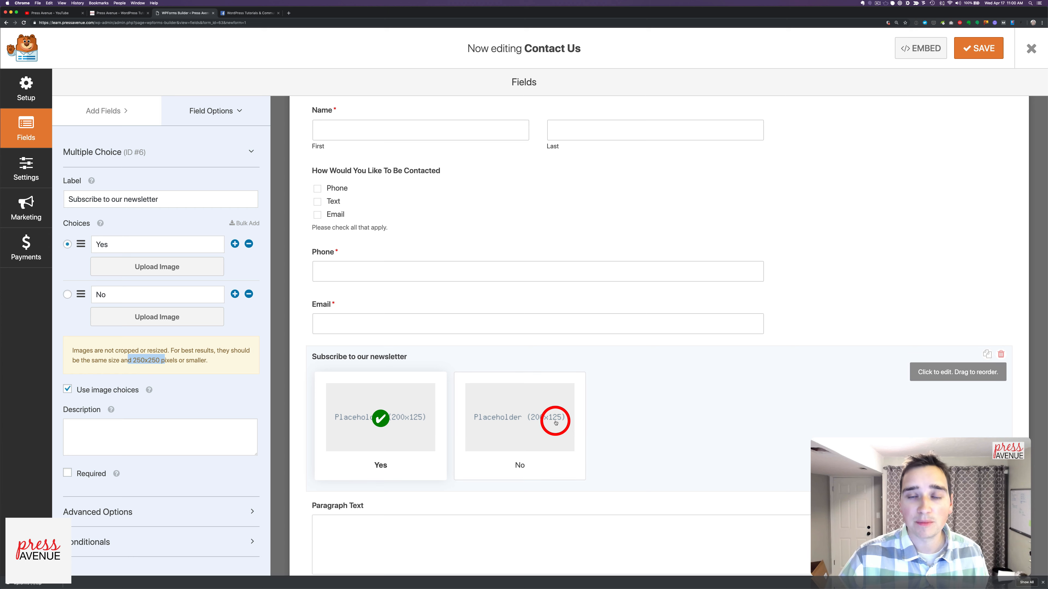
left_click(203, 367)
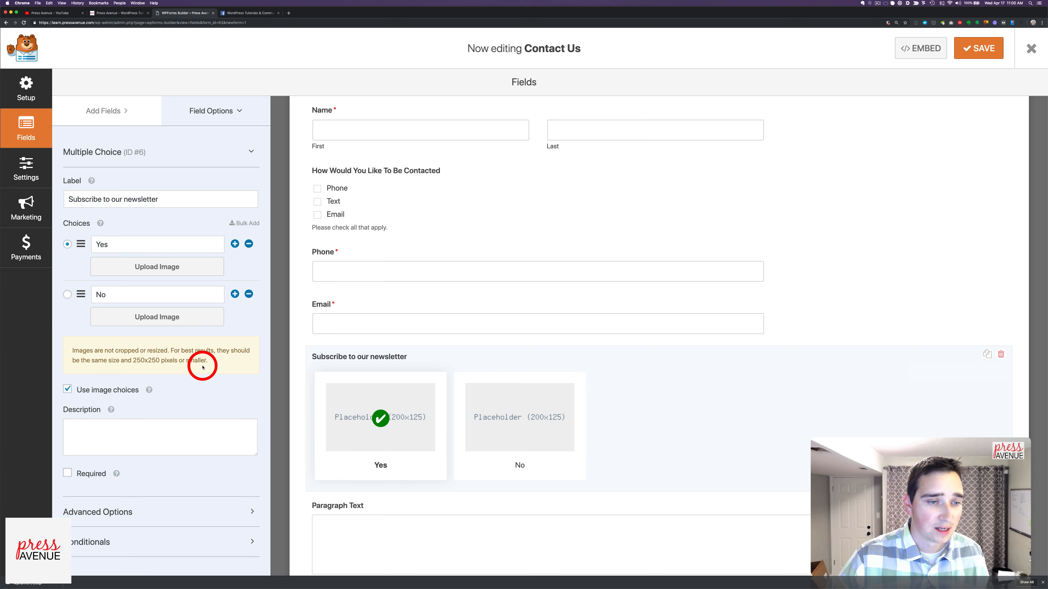
left_click(111, 390)
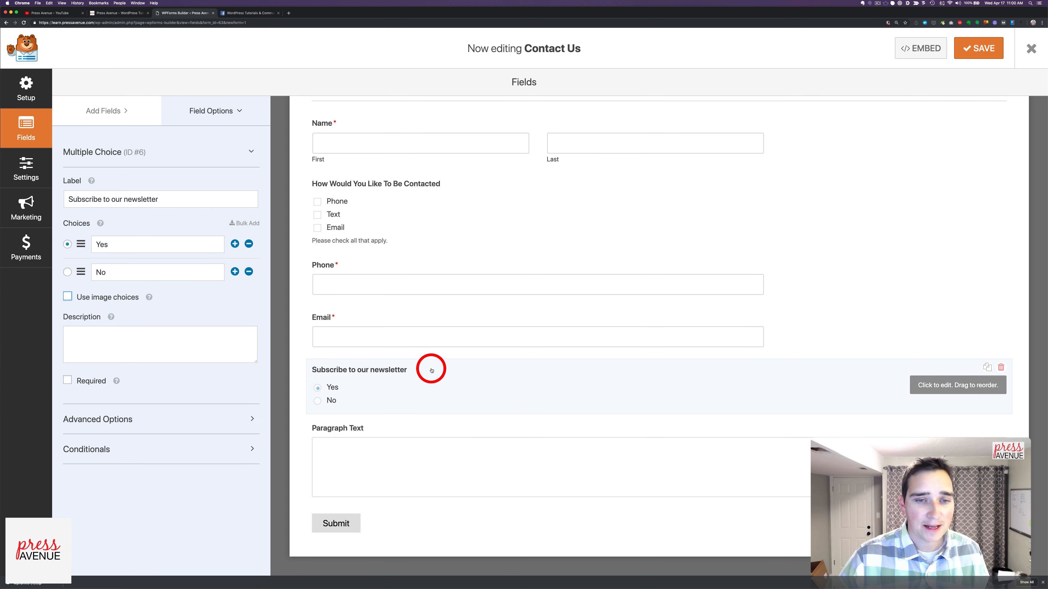
Label the Paragraph Text field "Leave a Comment" and make it a required field
left_click(386, 461)
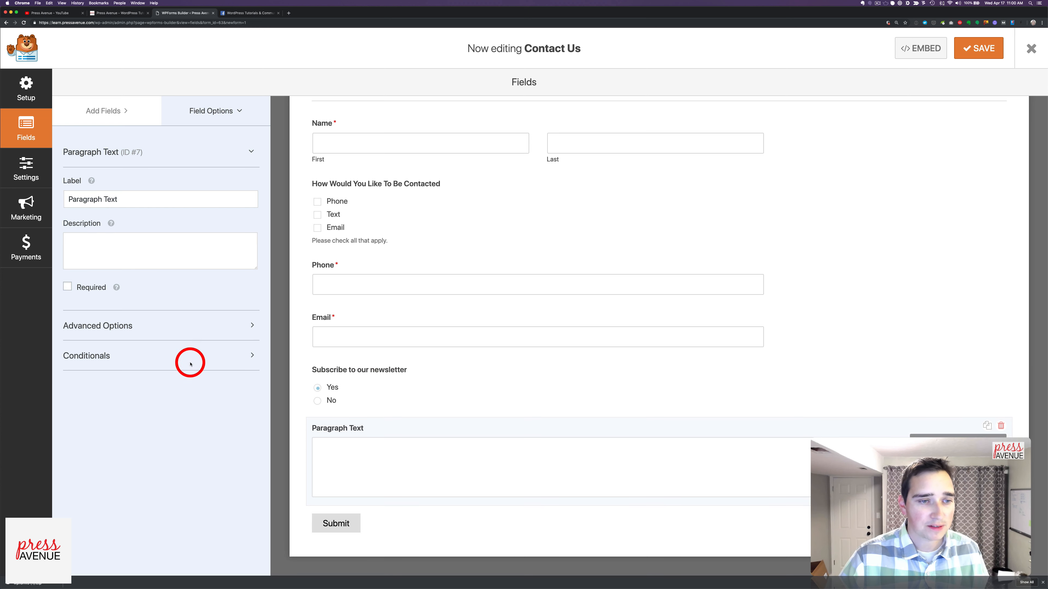
left_click_drag(132, 203, 122, 190)
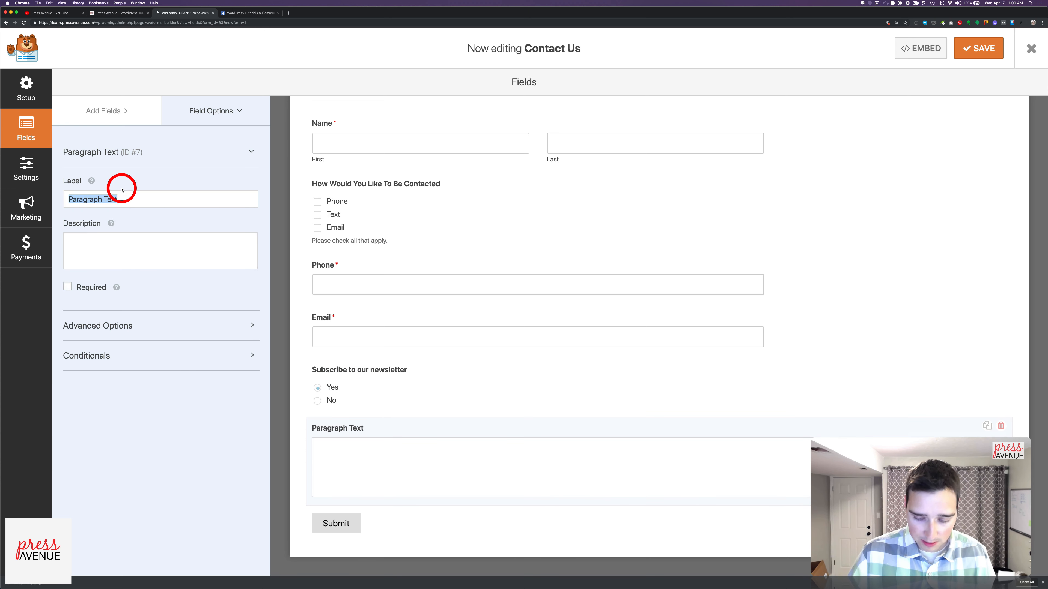
type("Leave a Comment")
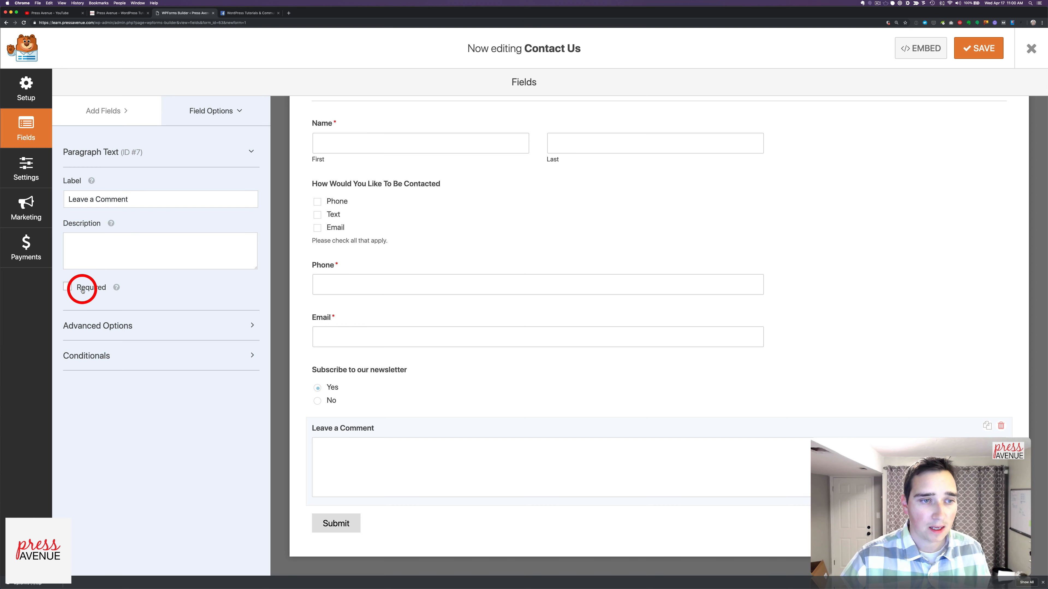
scroll(677, 303, "up", 3)
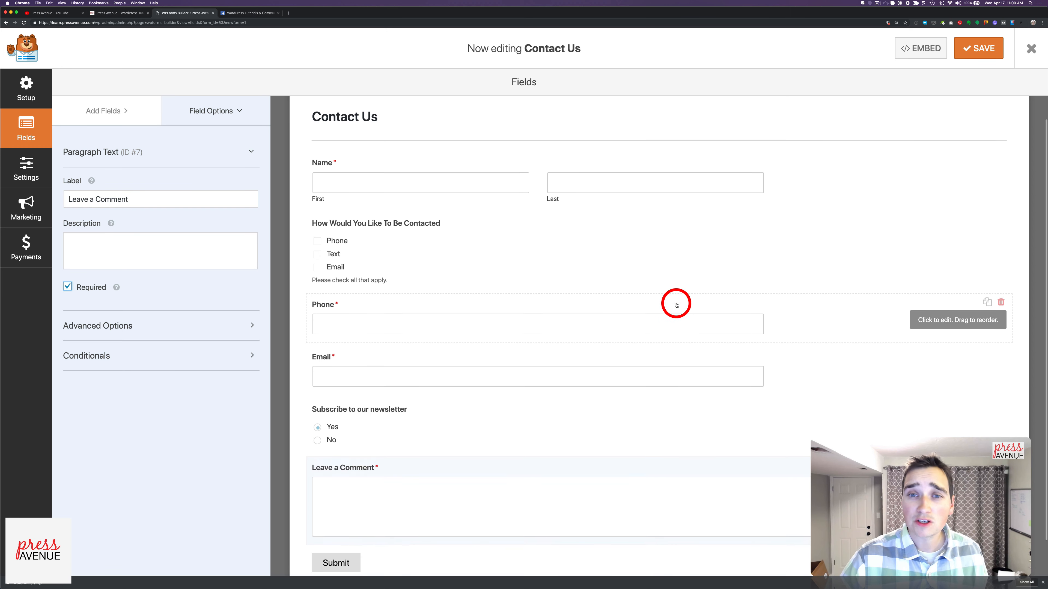
Save the form, highlight its embed shortcode for a post or page, and close the embed dialog
left_click(980, 46)
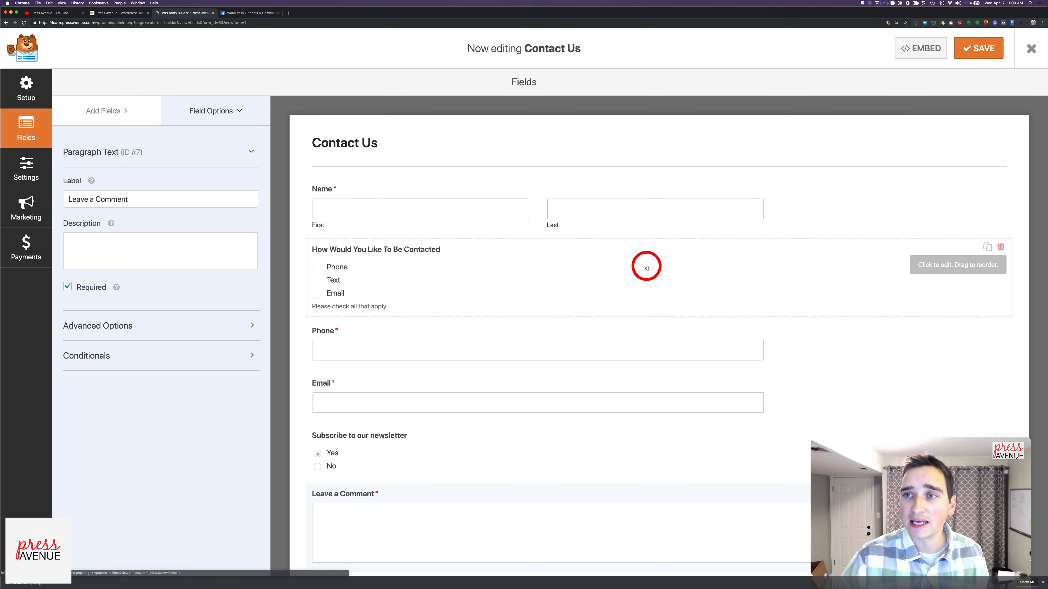
left_click(931, 48)
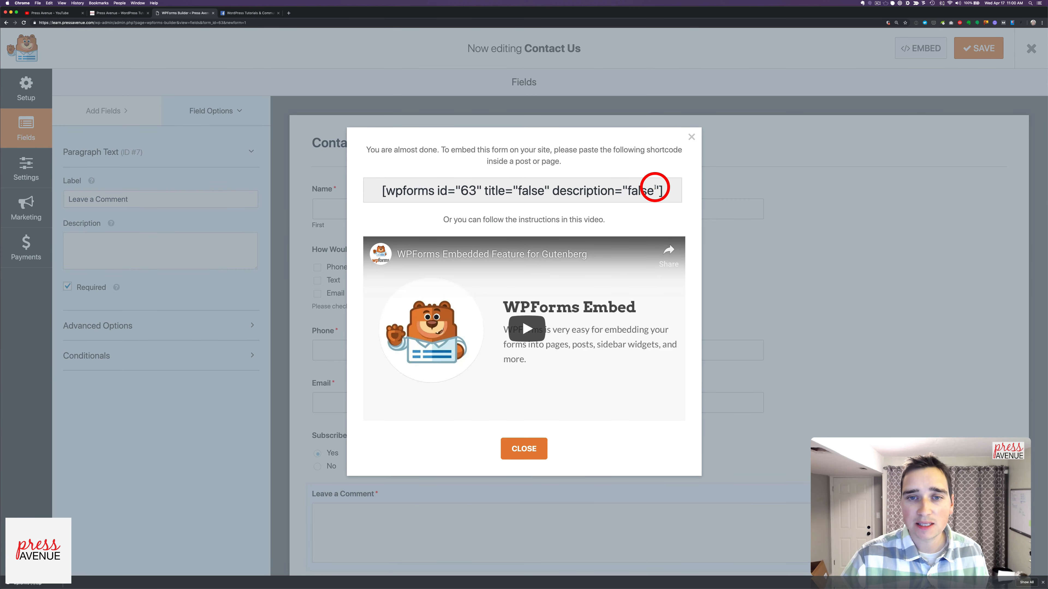
left_click_drag(656, 189, 381, 189)
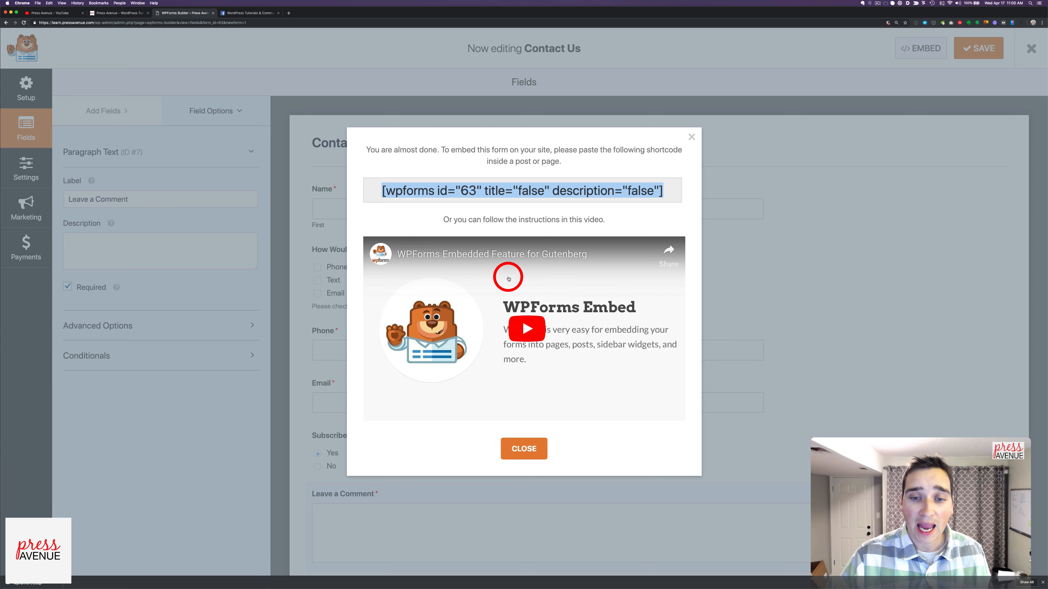
left_click(691, 137)
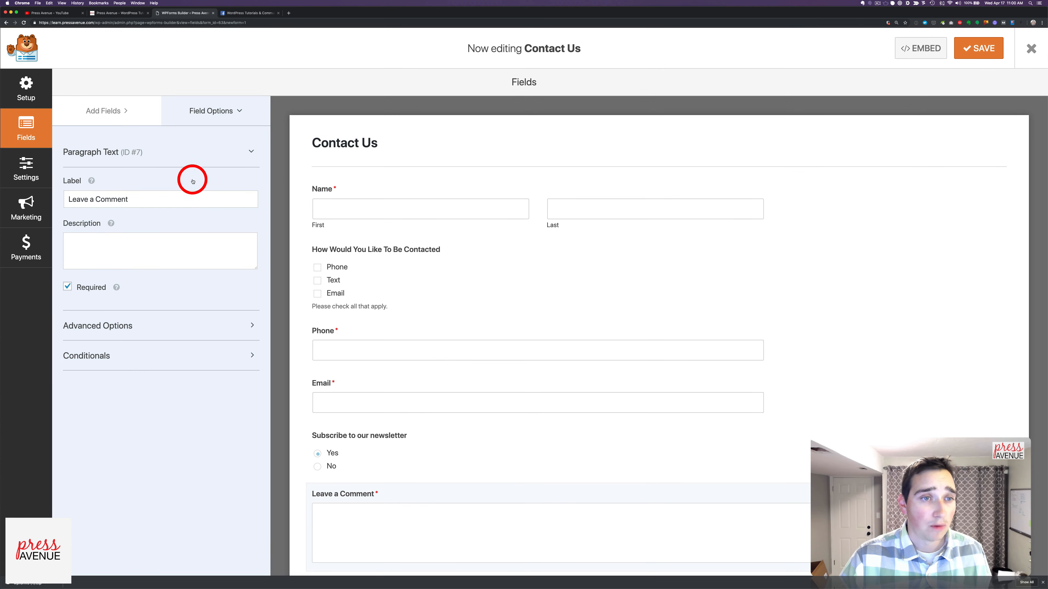
Set the submit button text to "Submit Your Comment" in the form's general settings
left_click(20, 170)
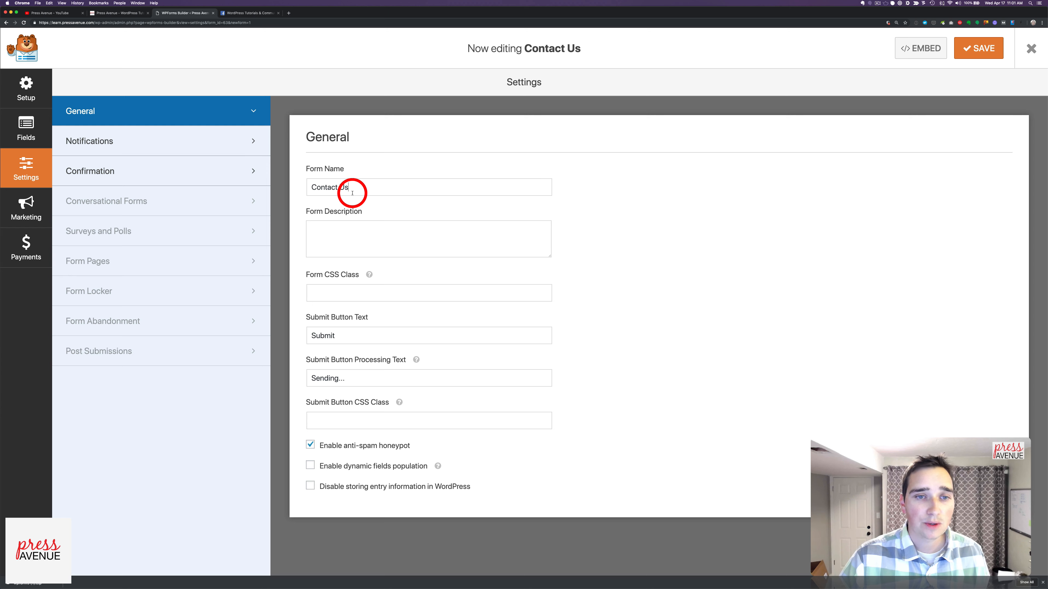
left_click(381, 236)
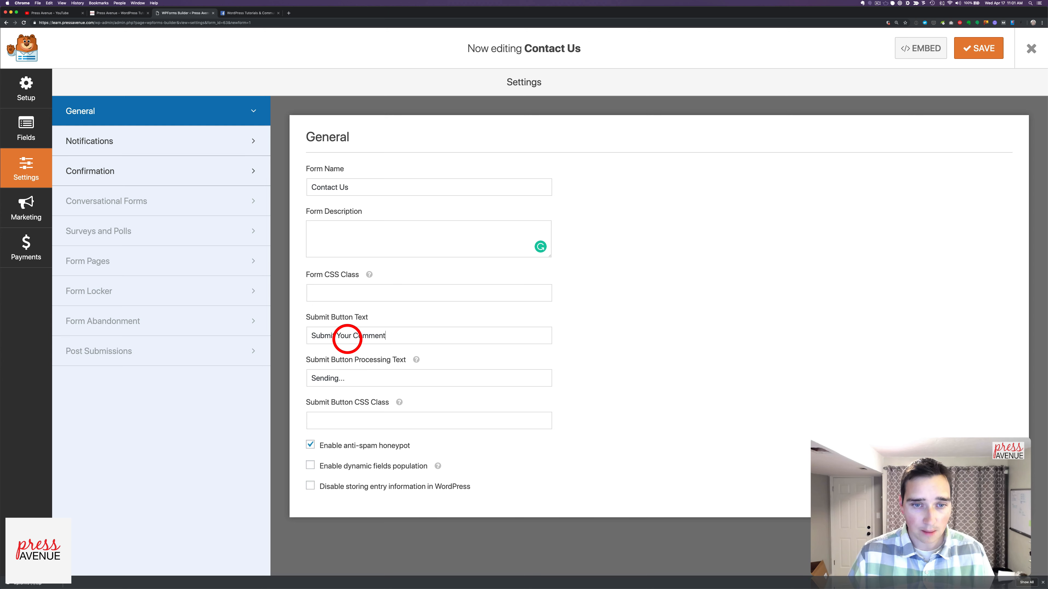
left_click(362, 375)
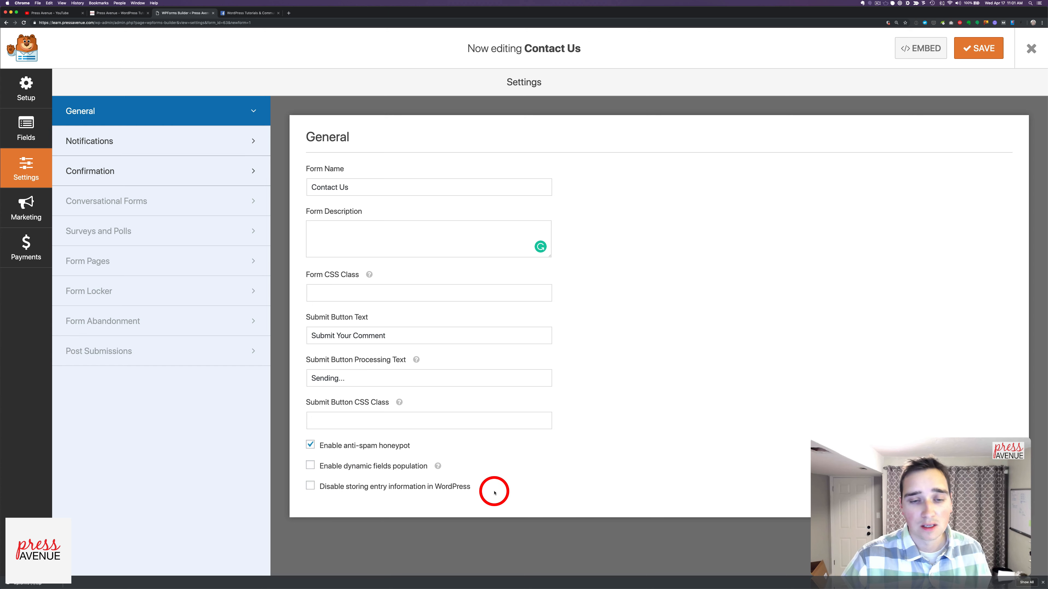
Try the option that disables storing entry information in WordPress and turn it back off
left_click(381, 488)
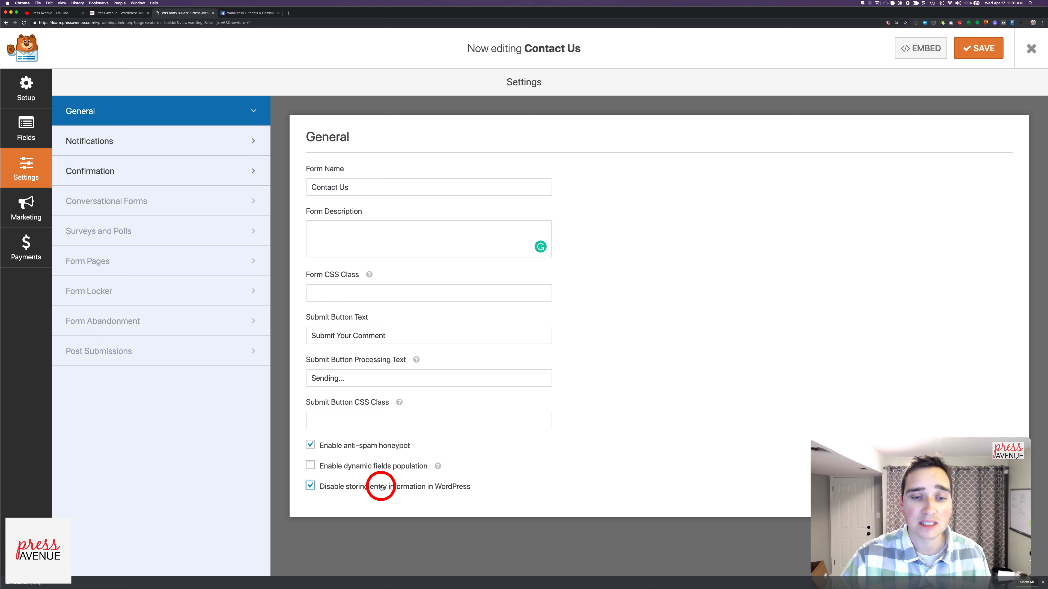
left_click(382, 488)
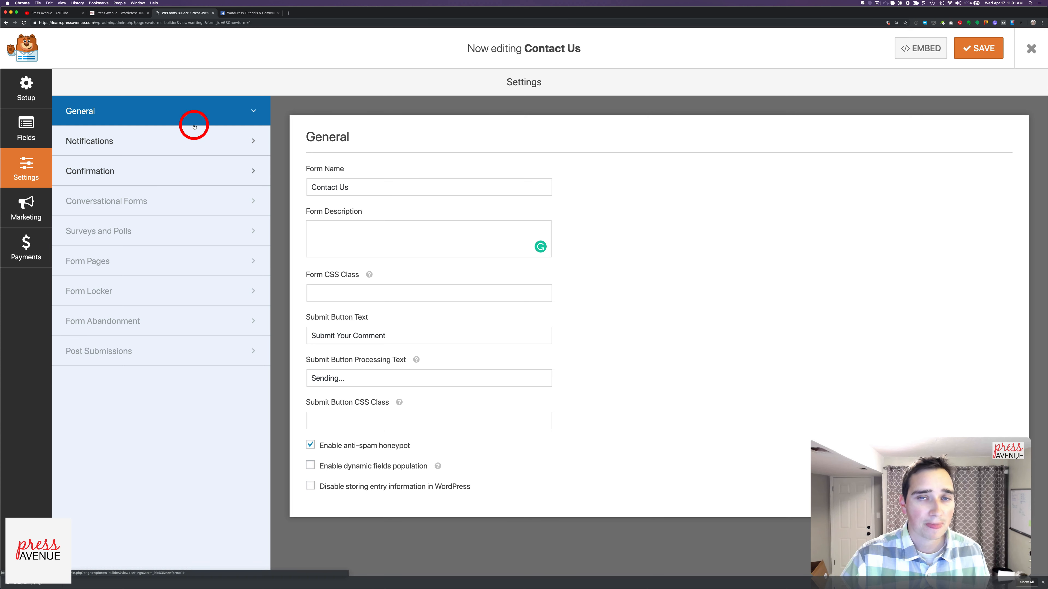
Review the default notification's recipient address, email subject, sender name and sender email settings
left_click(193, 136)
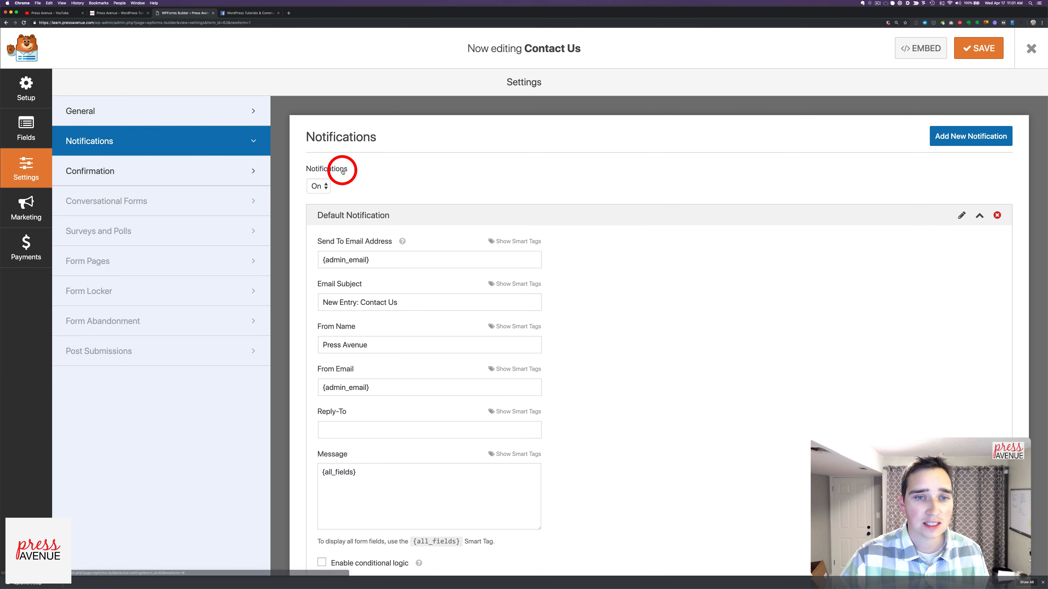
scroll(617, 253, "down", 2)
left_click(396, 209)
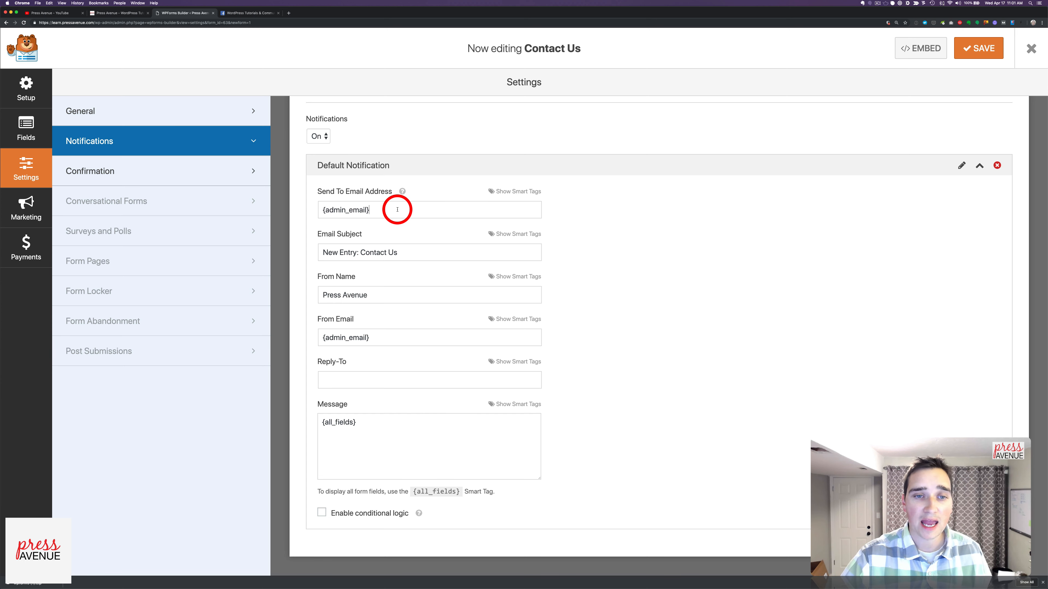
left_click(420, 255)
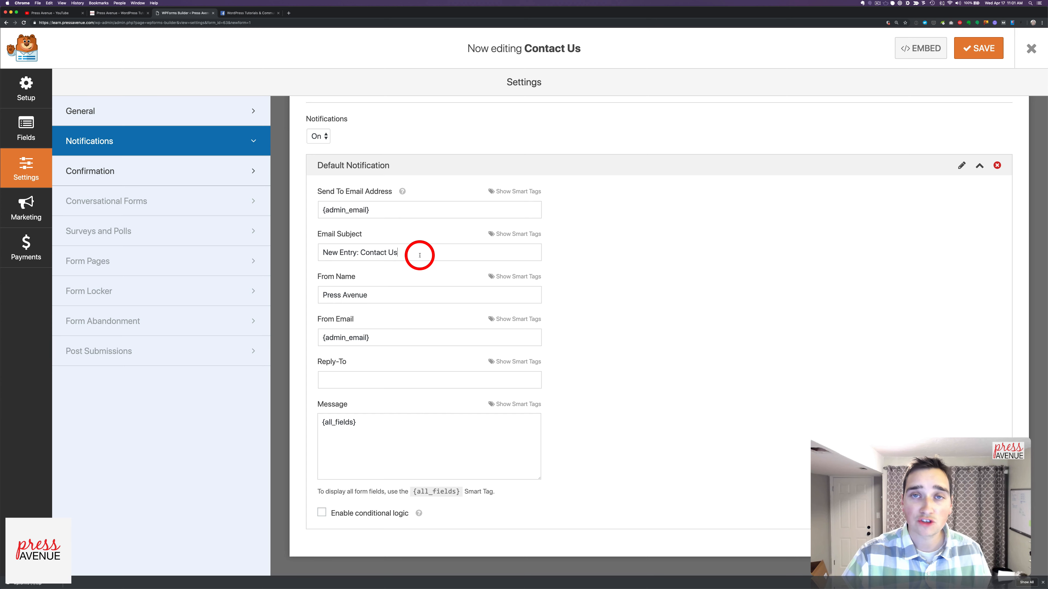
left_click(394, 288)
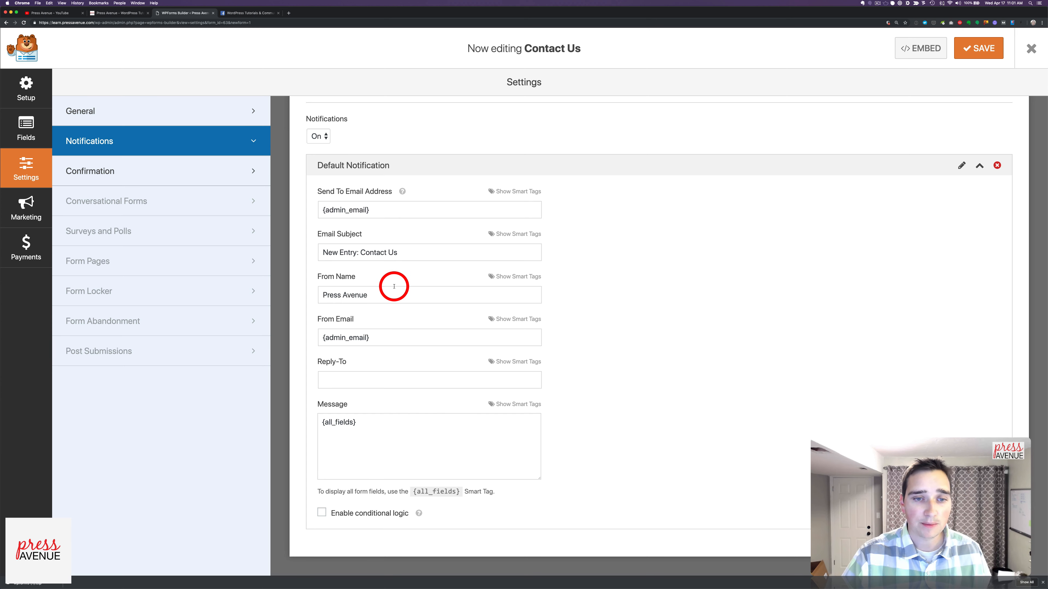
left_click(389, 338)
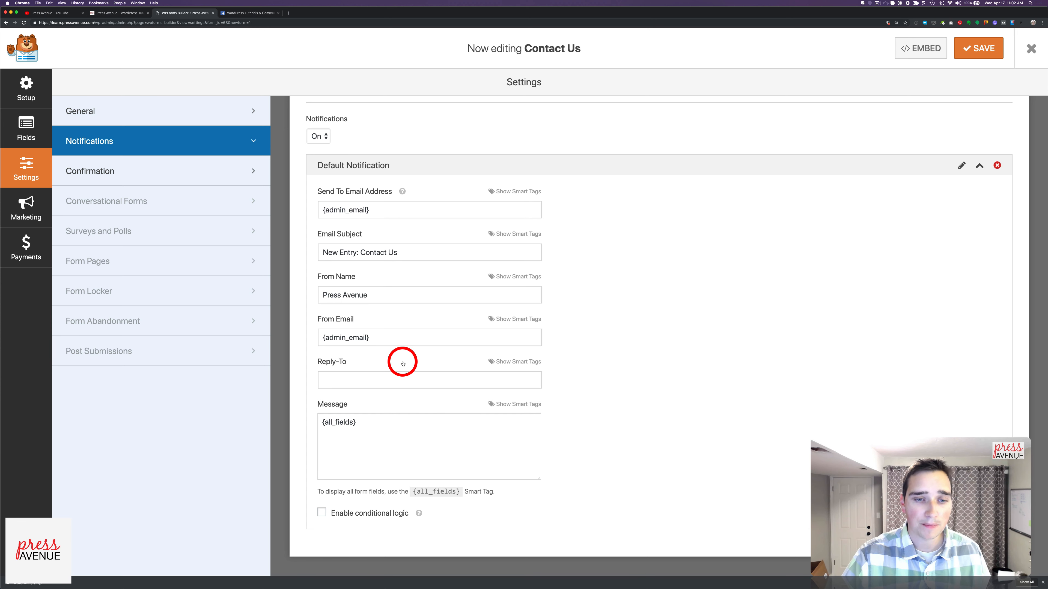
Add the line "from {field_id="1"} email {field_id="4"}" to the notification message with the Name and Email smart tags, and save the form
left_click(397, 446)
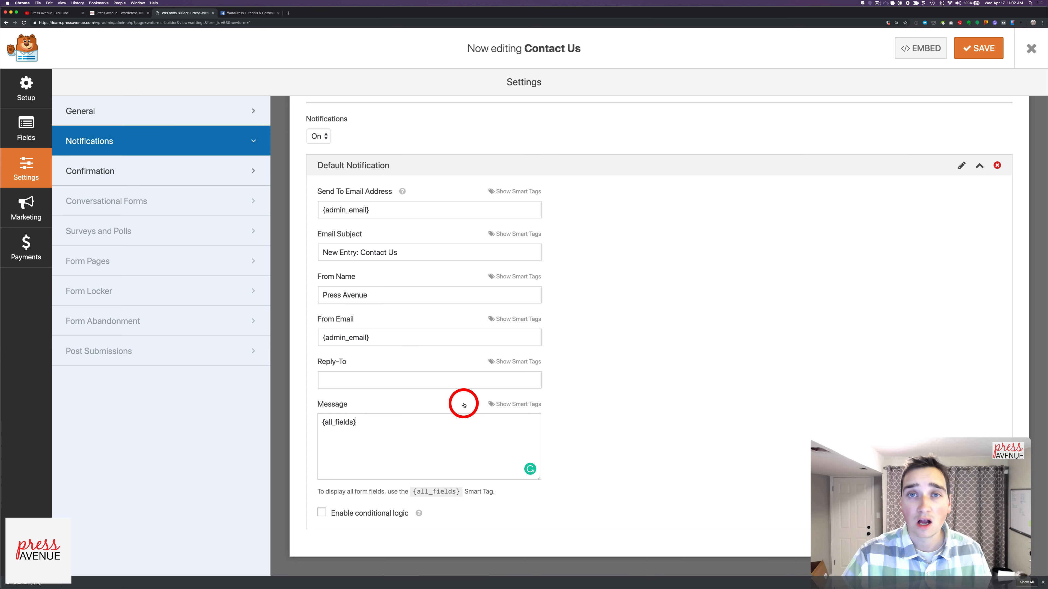
left_click(507, 409)
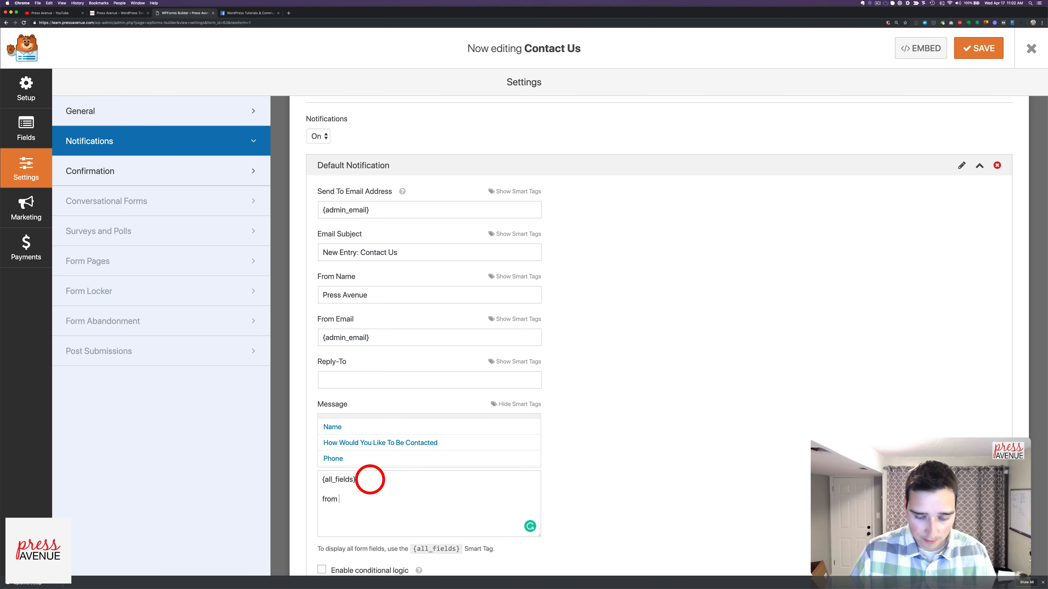
left_click(332, 426)
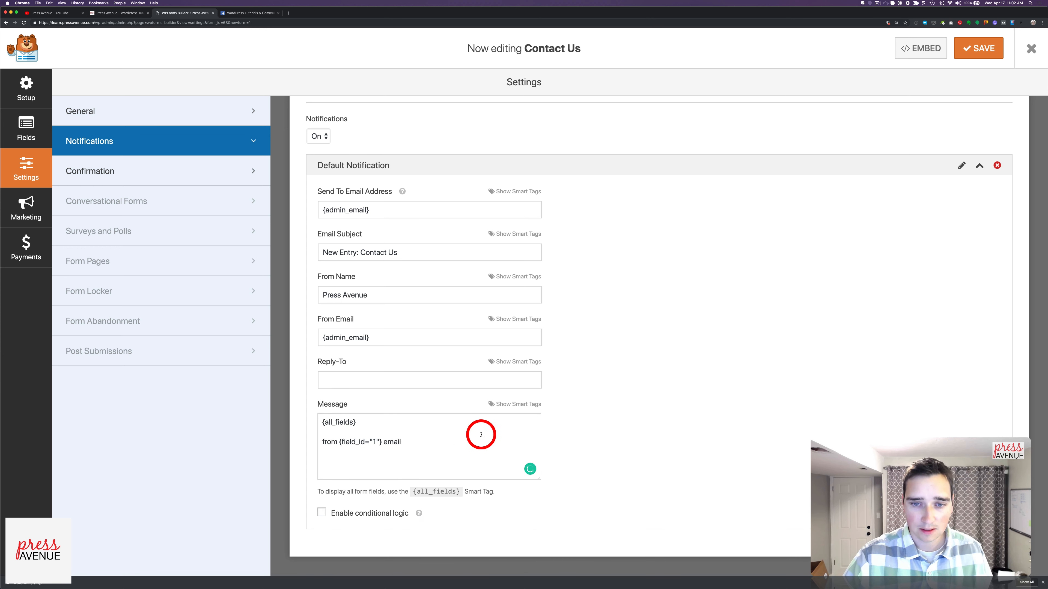
left_click(513, 405)
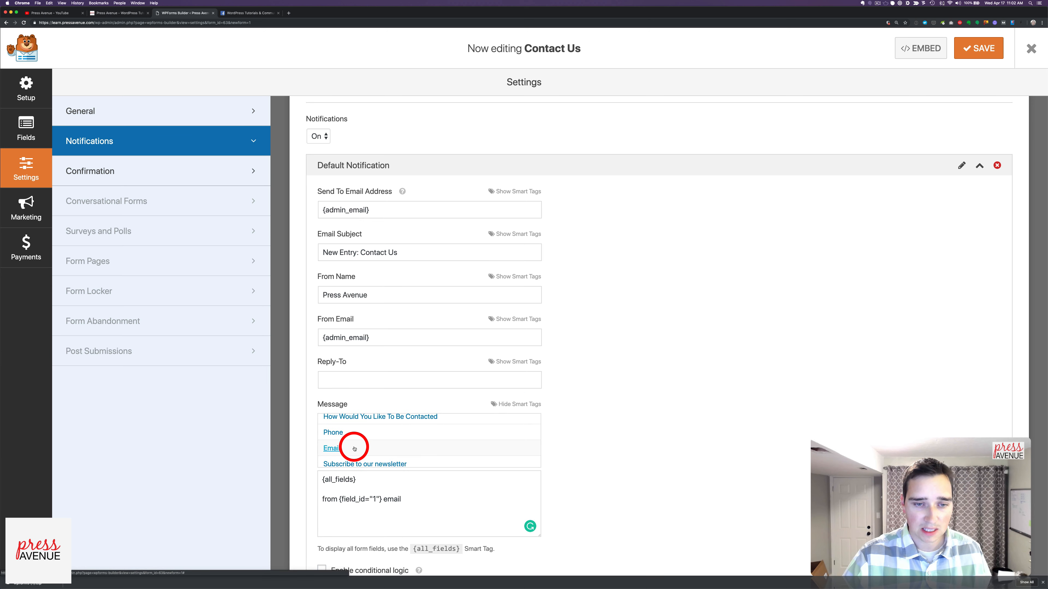
left_click(354, 454)
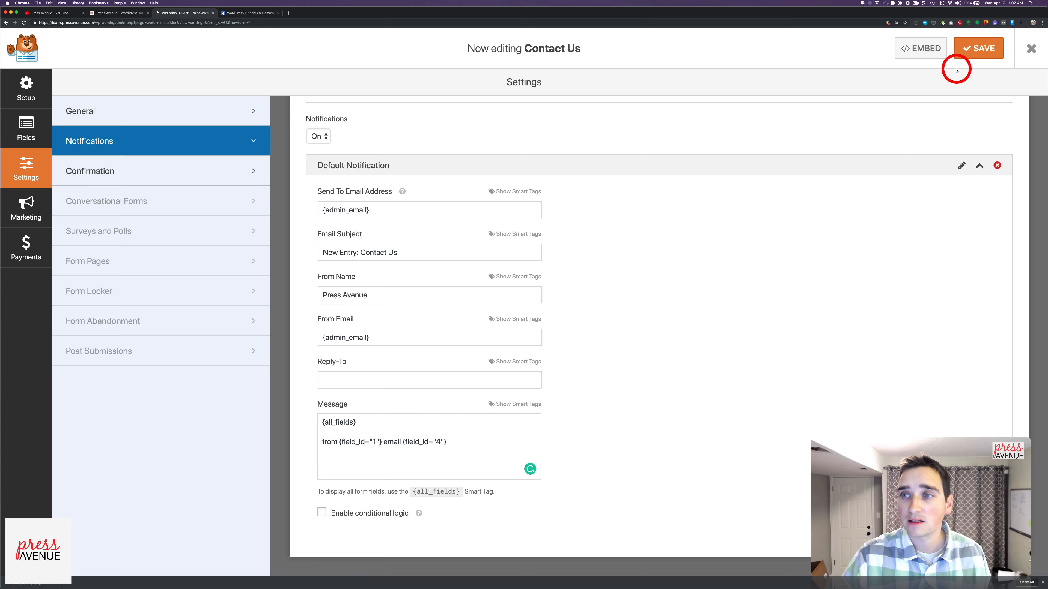
left_click(977, 48)
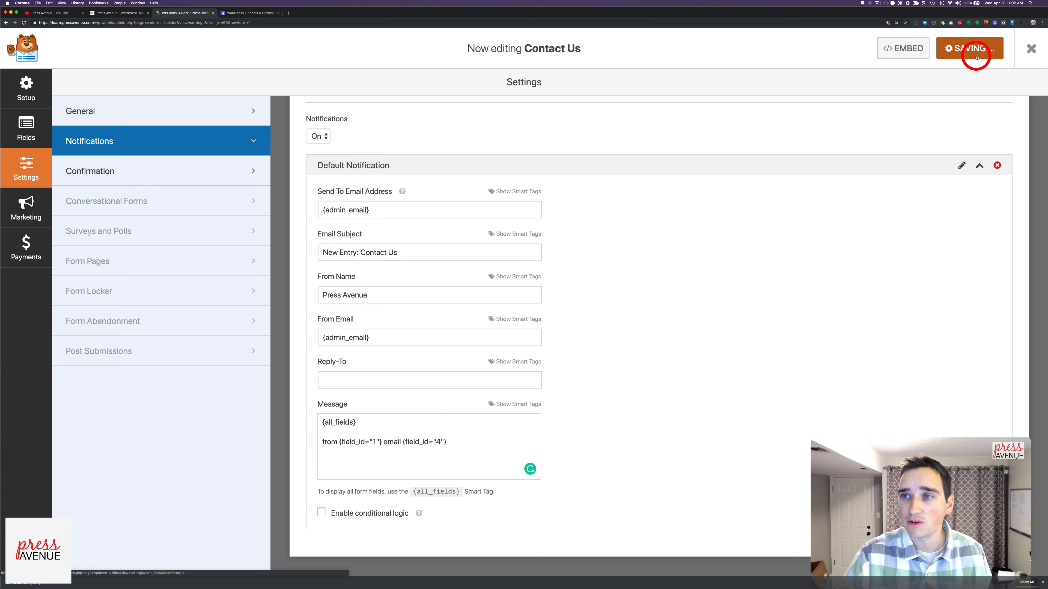
Open the form's confirmation settings and look through the available confirmation types
left_click(185, 171)
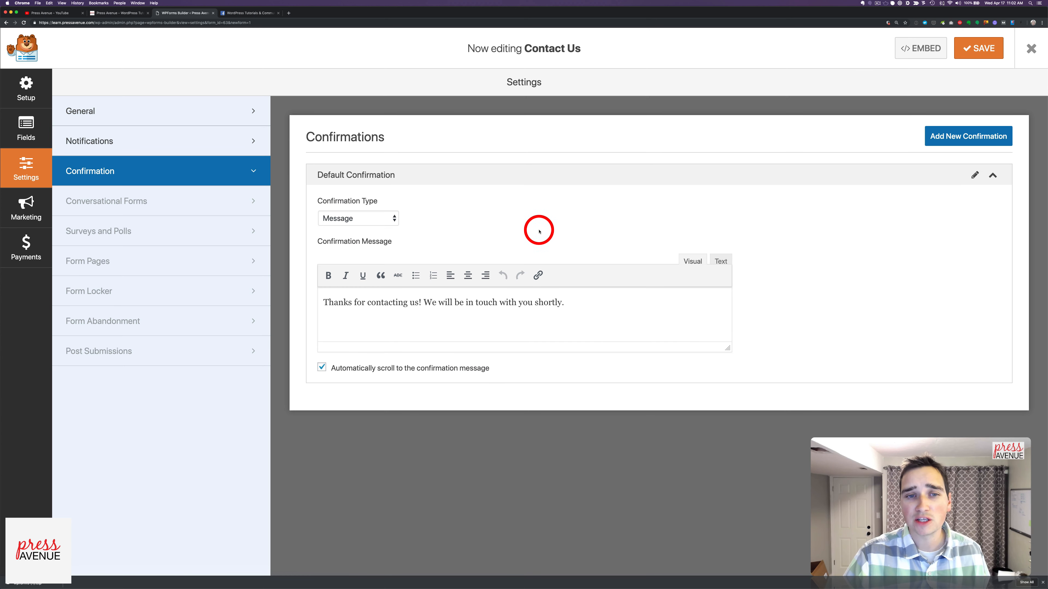
left_click(385, 219)
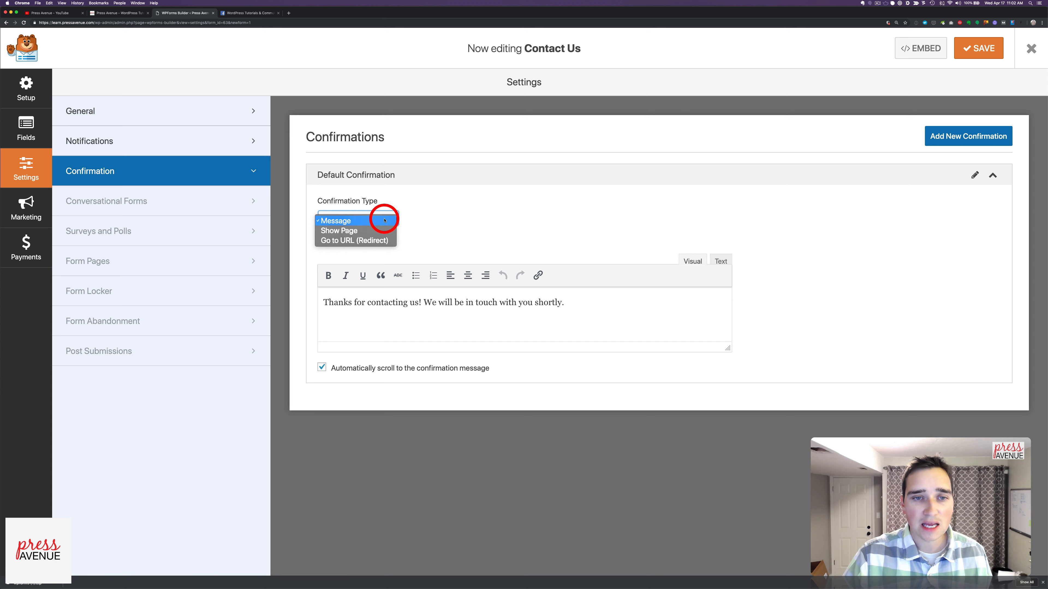
left_click(438, 220)
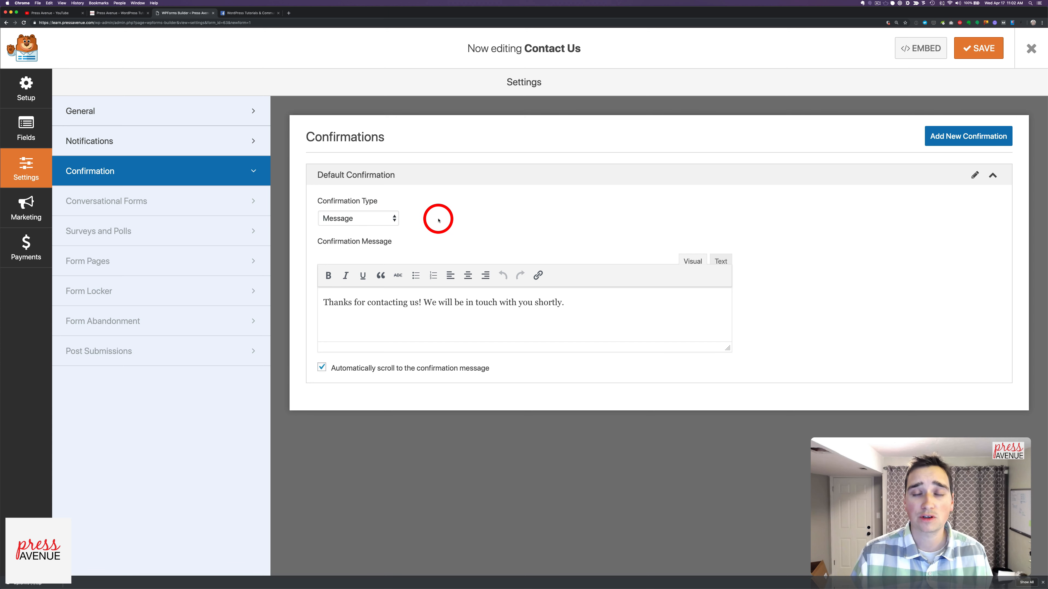
Try the Show Page confirmation type and look at which pages can be chosen as the confirmation page
left_click(381, 218)
left_click(382, 230)
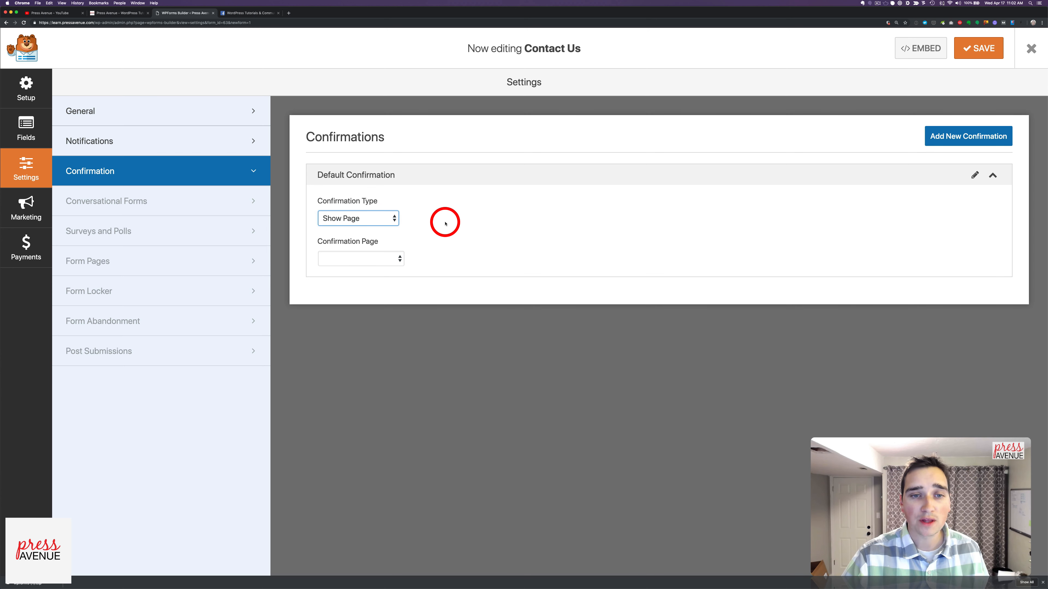
left_click(370, 260)
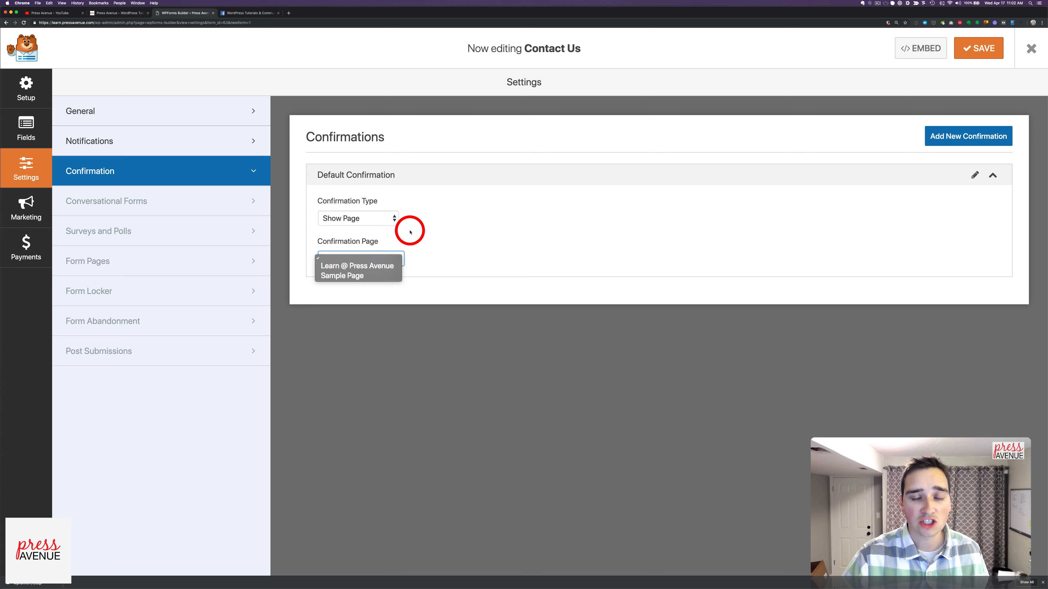
left_click(395, 258)
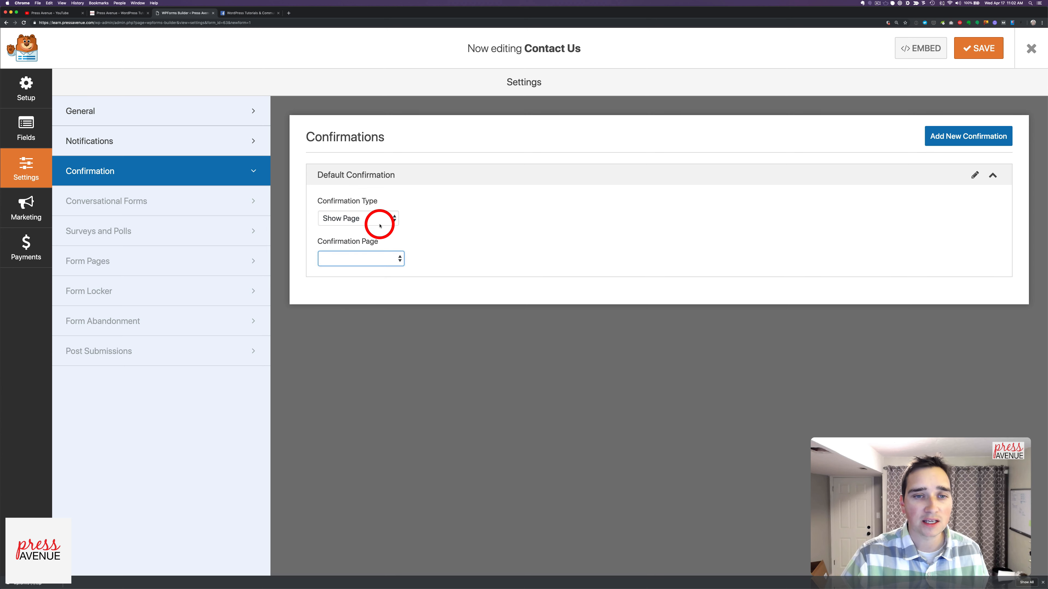
Set the default confirmation type to Go to URL (Redirect) and activate the redirect URL field
left_click(379, 219)
left_click(373, 229)
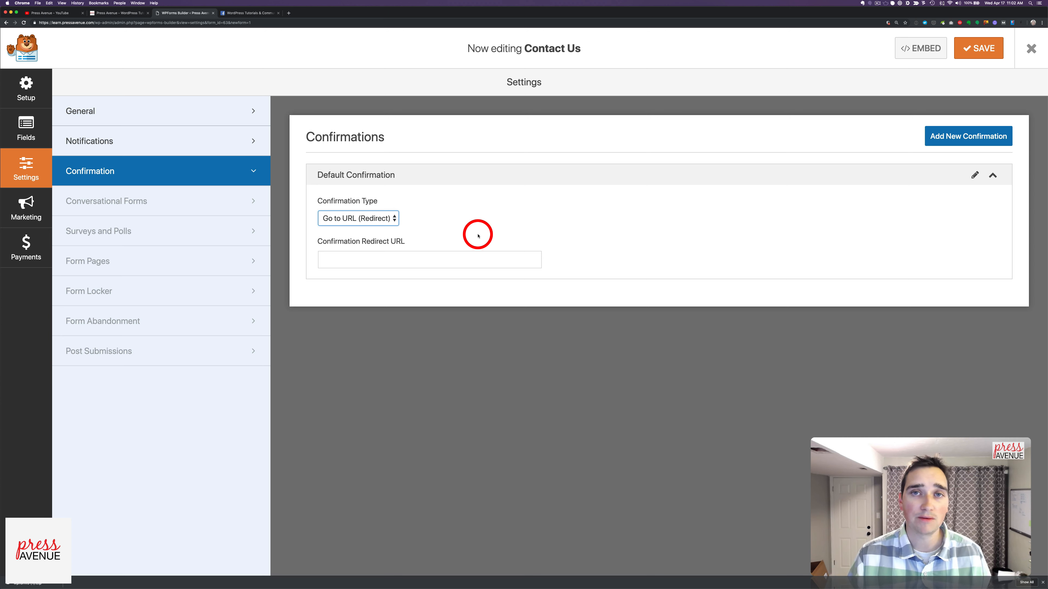
left_click(452, 260)
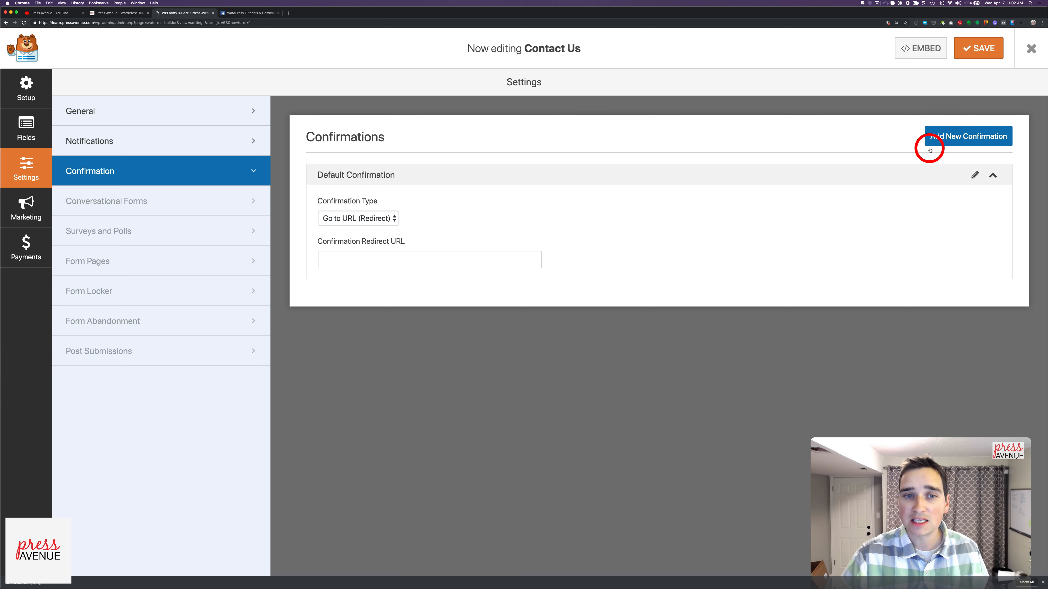
Switch the default confirmation type to Show Page and then back to Message
left_click(367, 219)
left_click(368, 208)
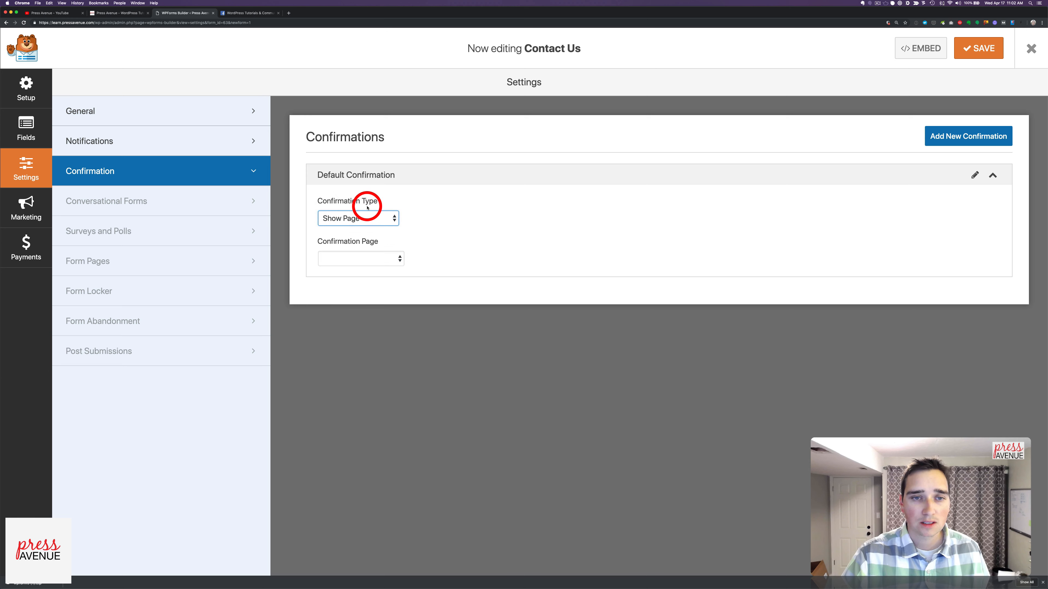
left_click(366, 217)
left_click(366, 209)
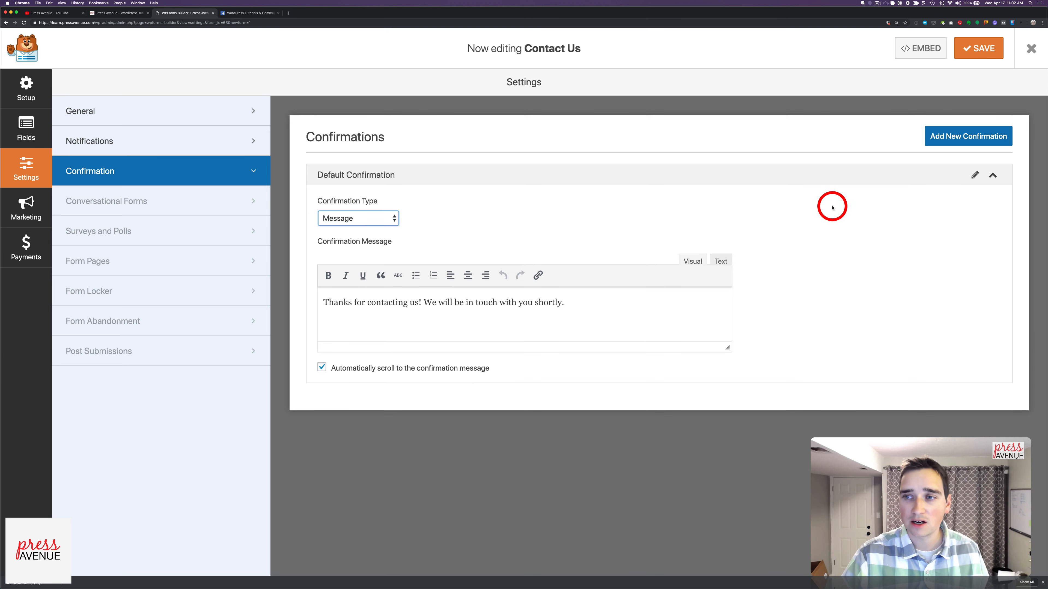
Add a new confirmation named "additional" to the form
left_click(940, 143)
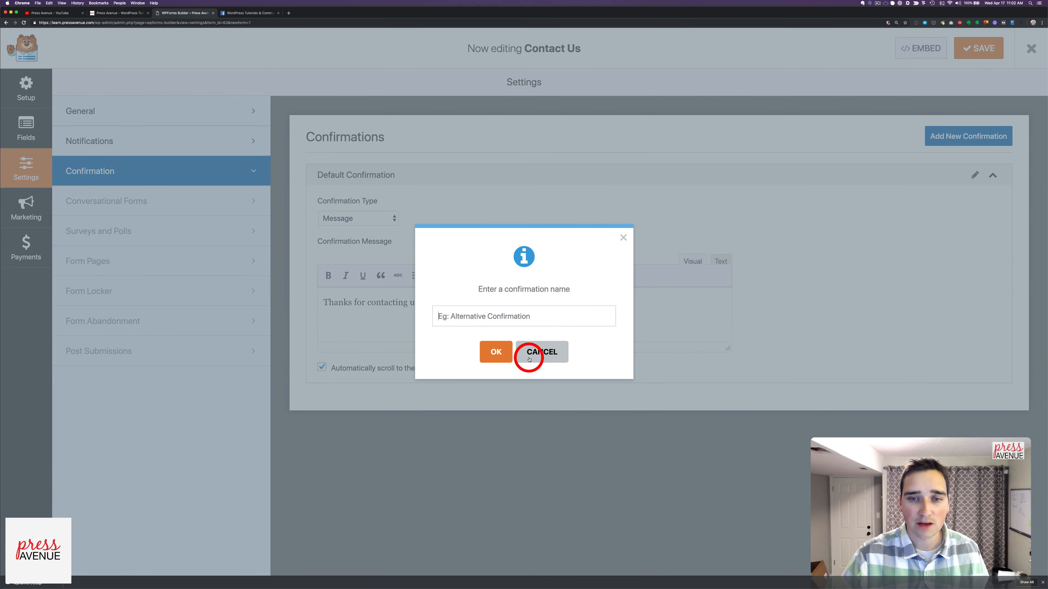
type("additi")
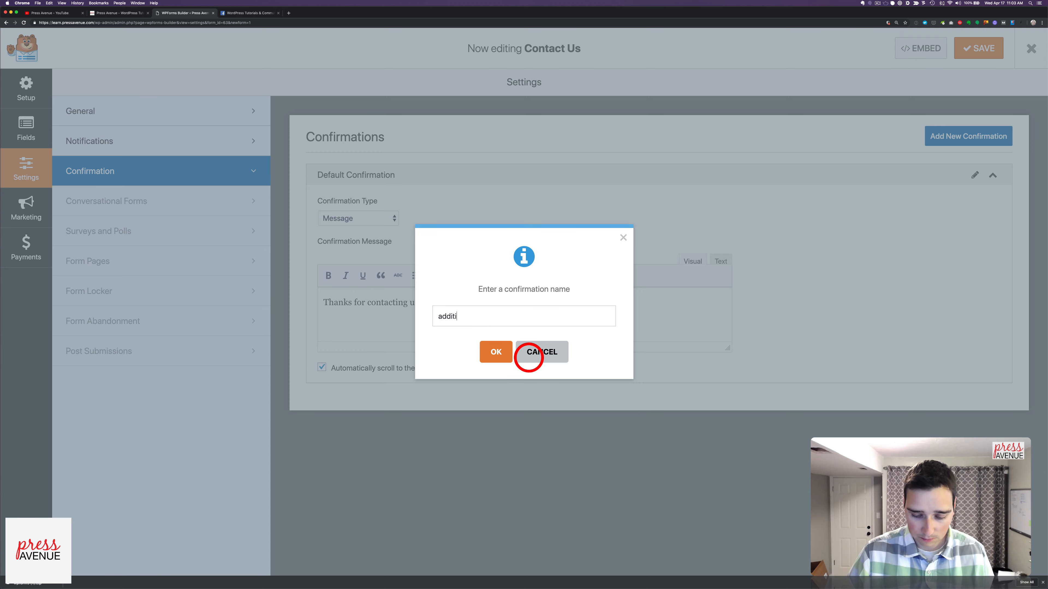
type("onal")
key("Return")
Set the default confirmation type to Show Page with Learn @ Press Avenue as the confirmation page
scroll(455, 366, "down", 2)
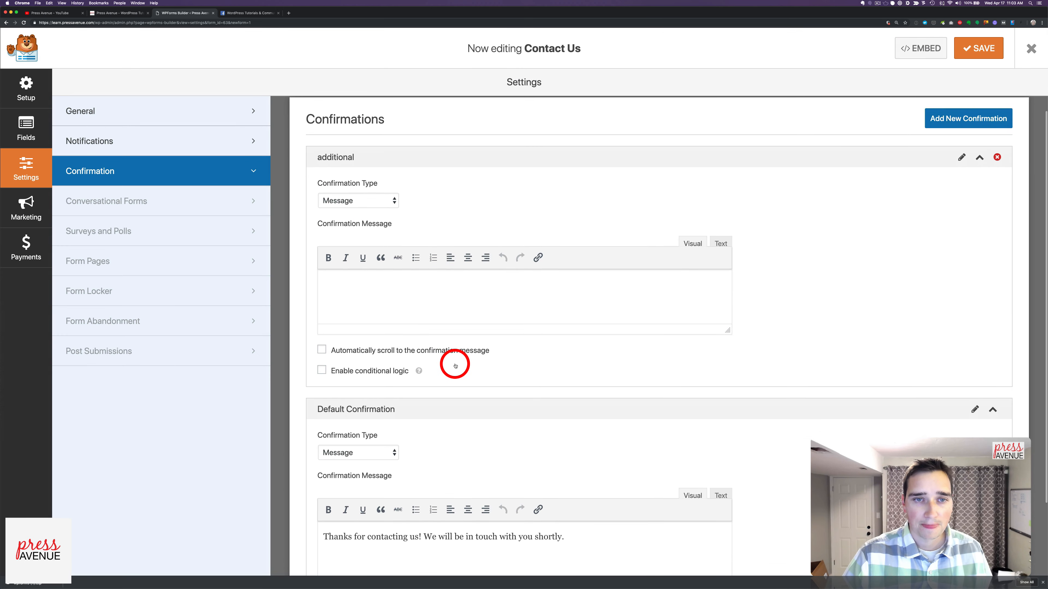
scroll(456, 366, "down", 4)
left_click(374, 366)
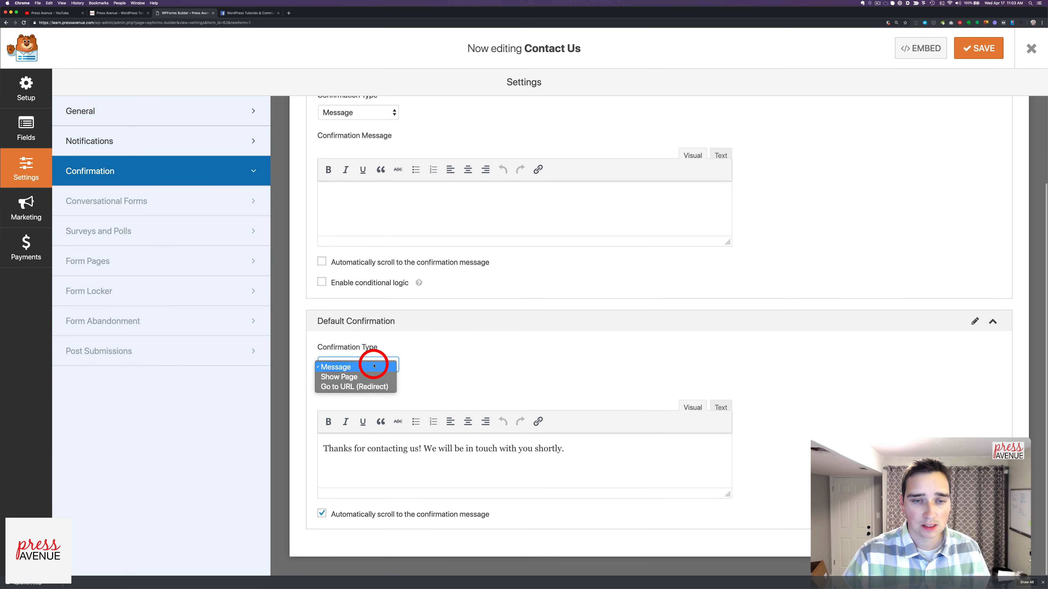
left_click(373, 376)
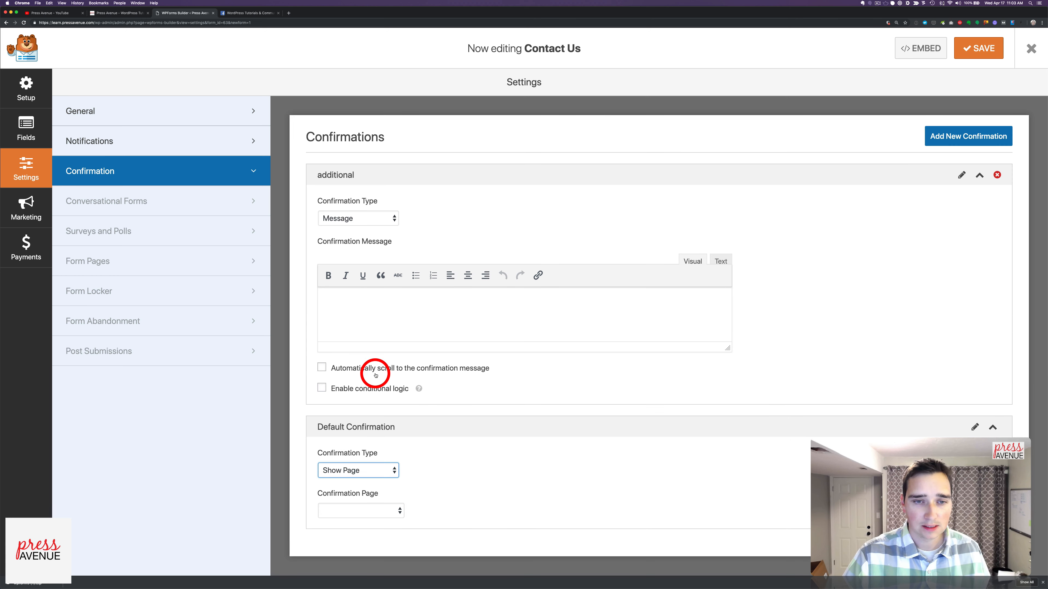
left_click(390, 511)
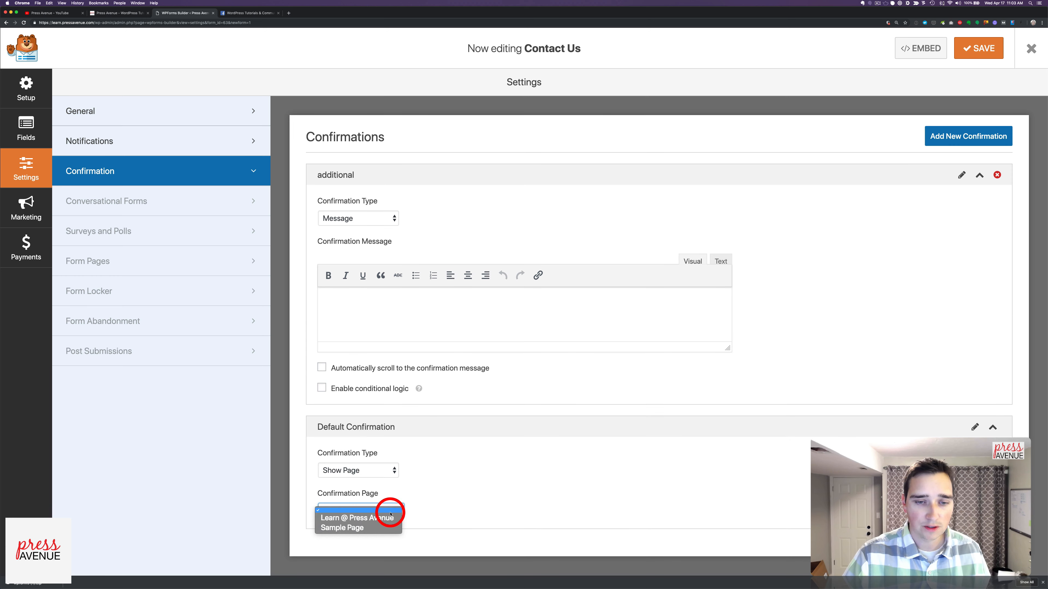
key("Return")
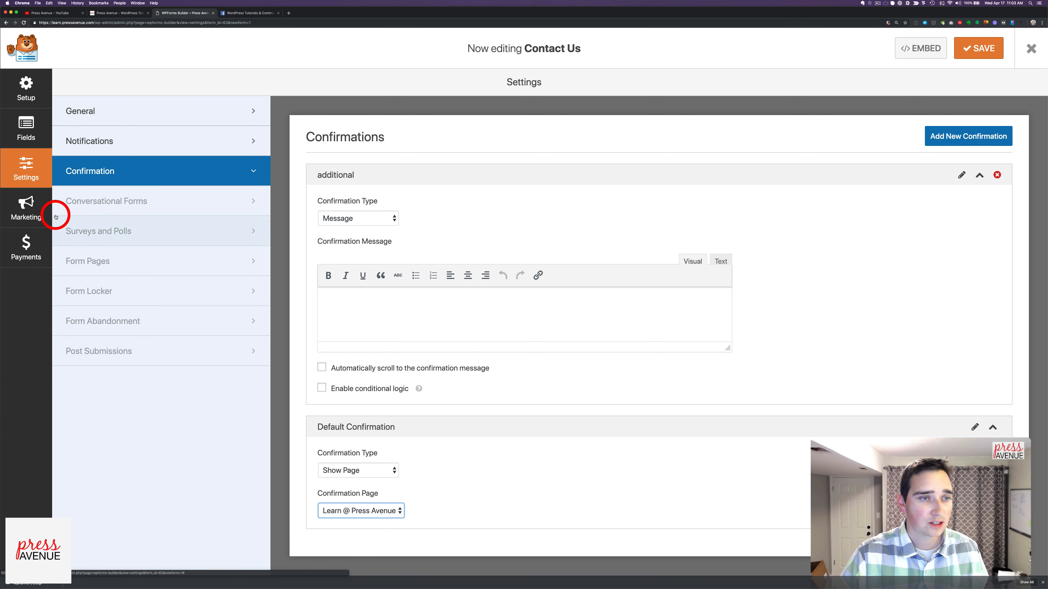
Look through the available marketing and payment integrations, and save the Contact Us form
left_click(28, 210)
left_click(497, 348)
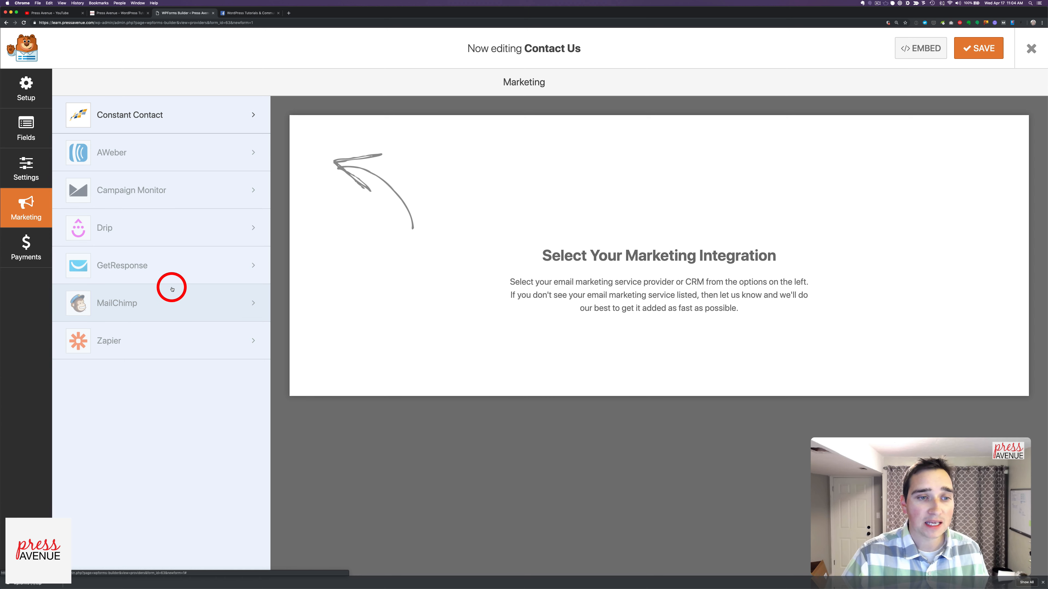
left_click(46, 246)
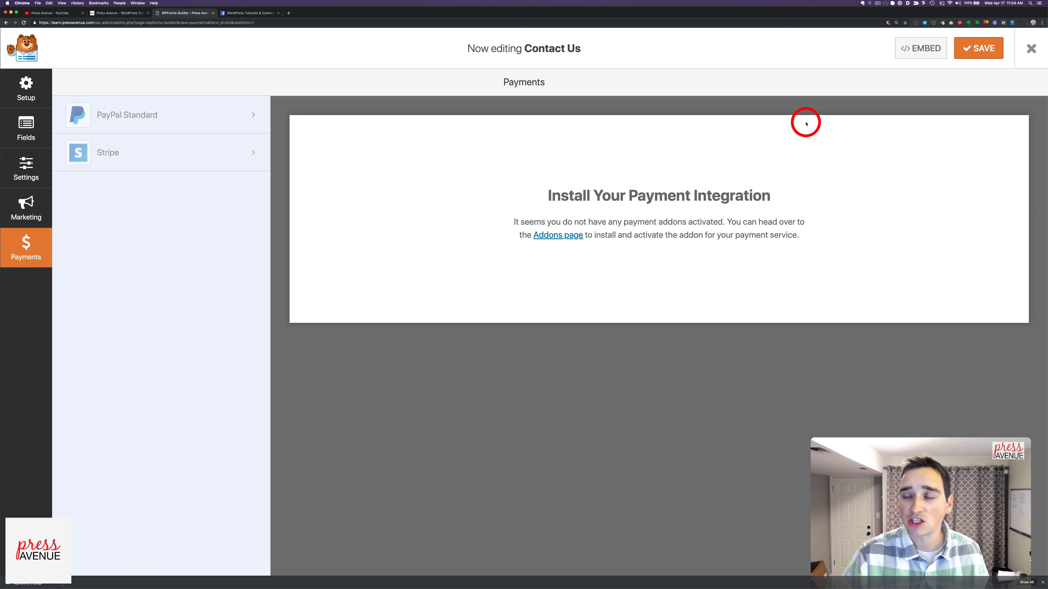
left_click(980, 48)
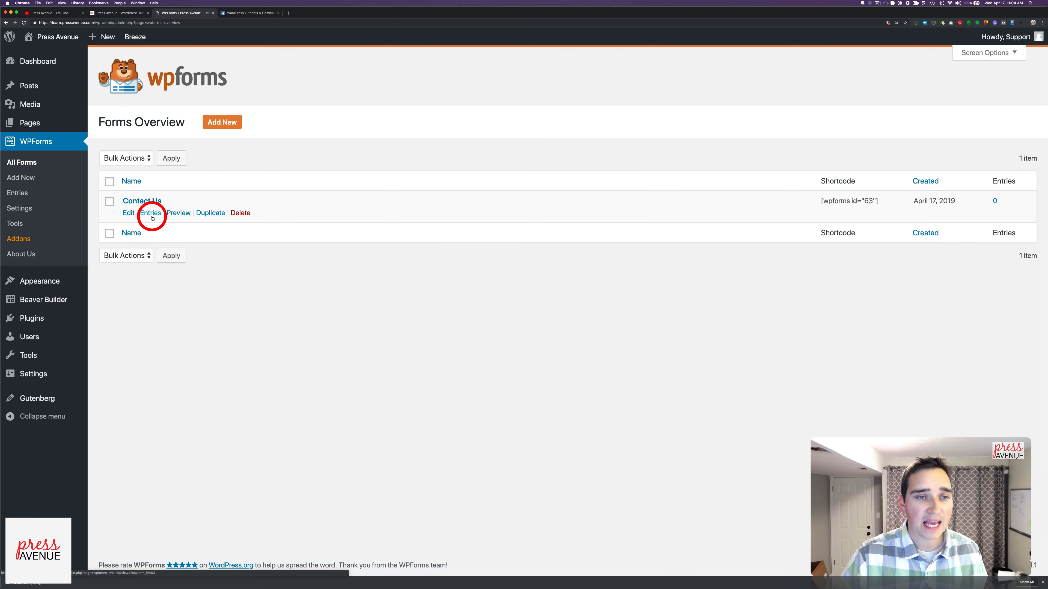
Preview the Contact Us form from the forms overview, and check its shortcode in the list
left_click(182, 214)
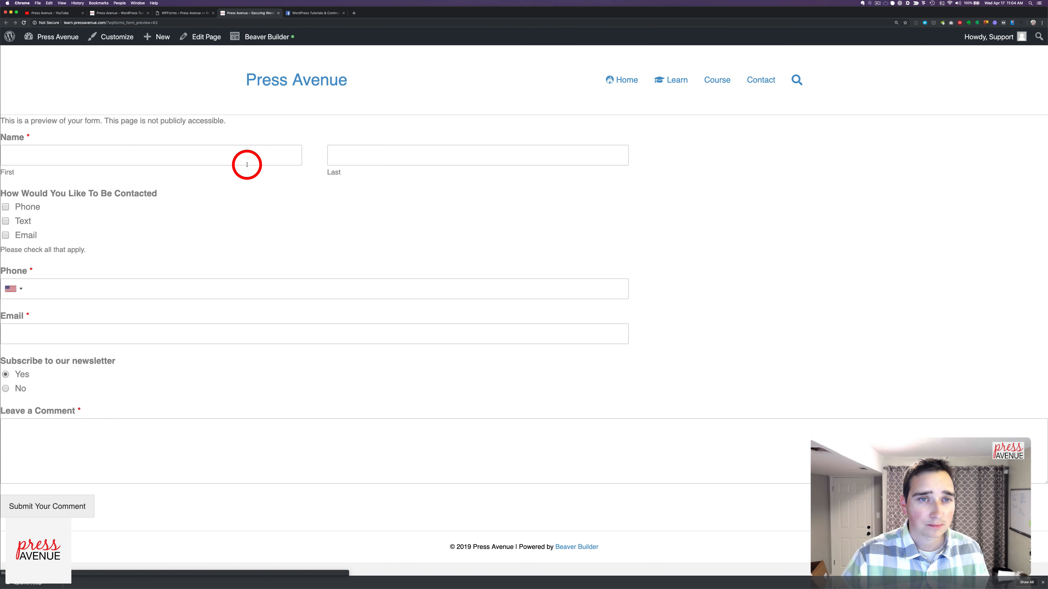
left_click(279, 13)
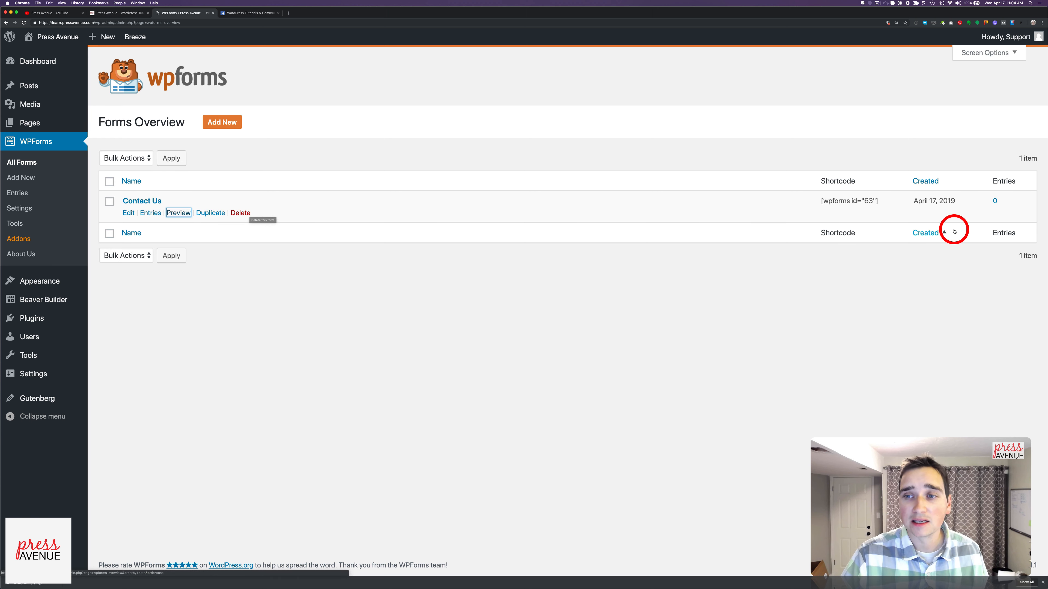
left_click_drag(815, 201, 893, 202)
left_click(956, 201)
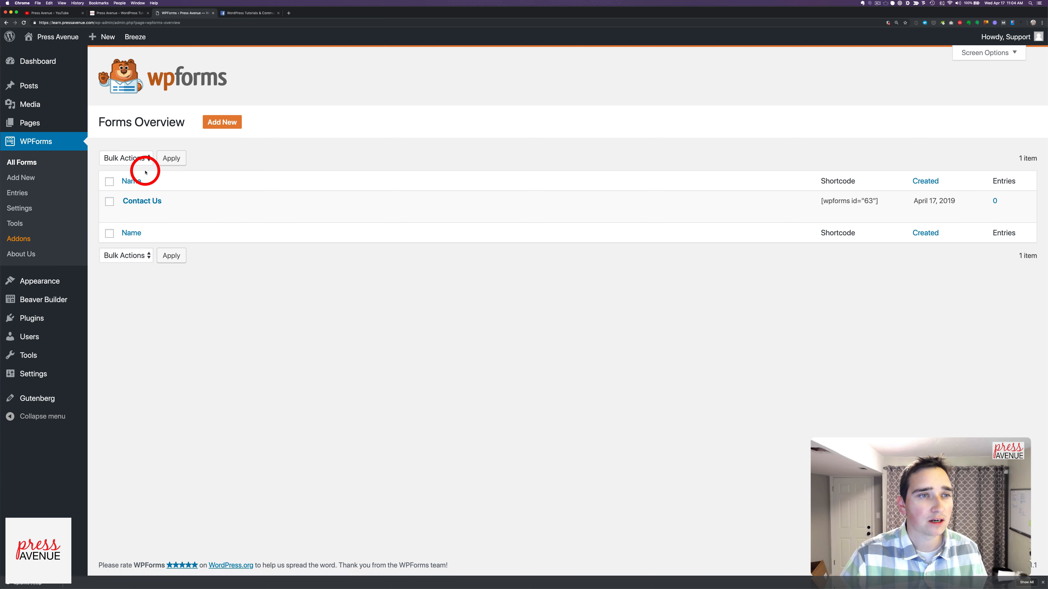
Create a new post titled "WP Forms Test Post" and choose the standard editor for its content
left_click(42, 87)
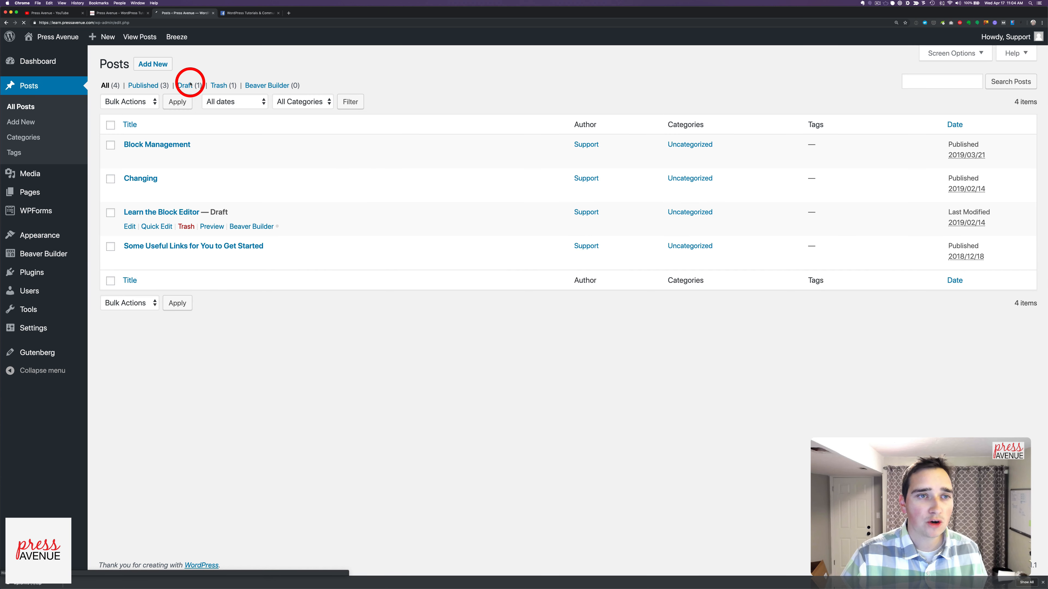
left_click(144, 65)
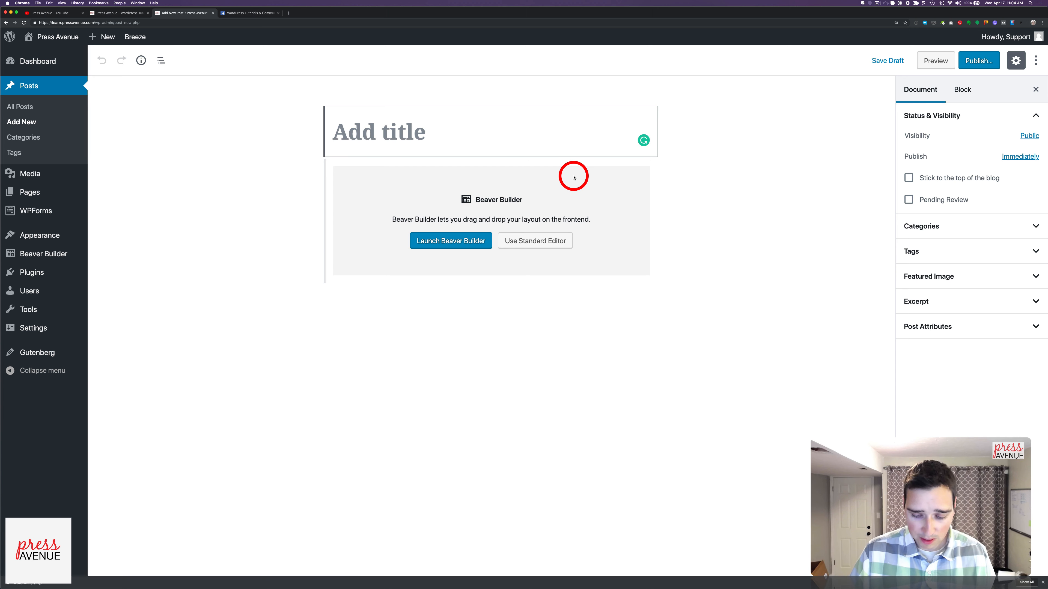
type("WP Forms Test Post")
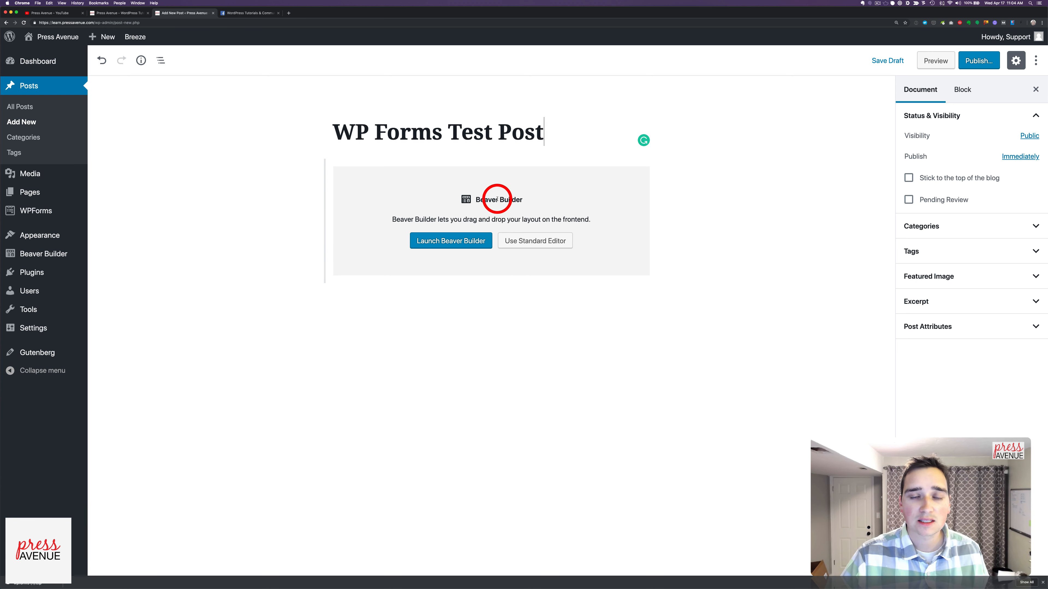
left_click_drag(402, 220, 568, 222)
left_click(567, 223)
left_click(531, 237)
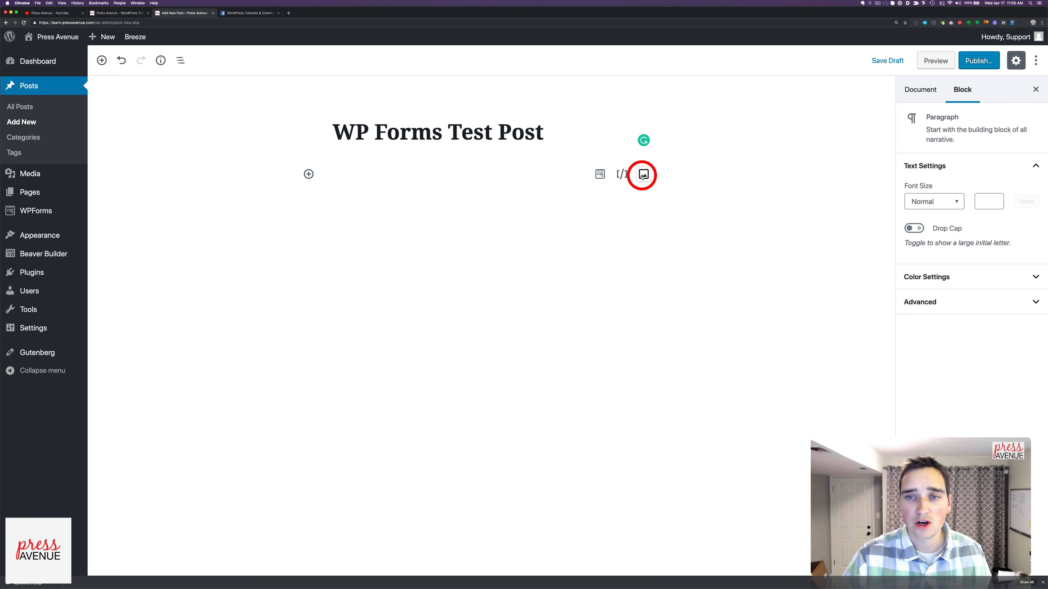
Insert a WPForms block below the post title and select the Contact Us form for it
left_click(600, 173)
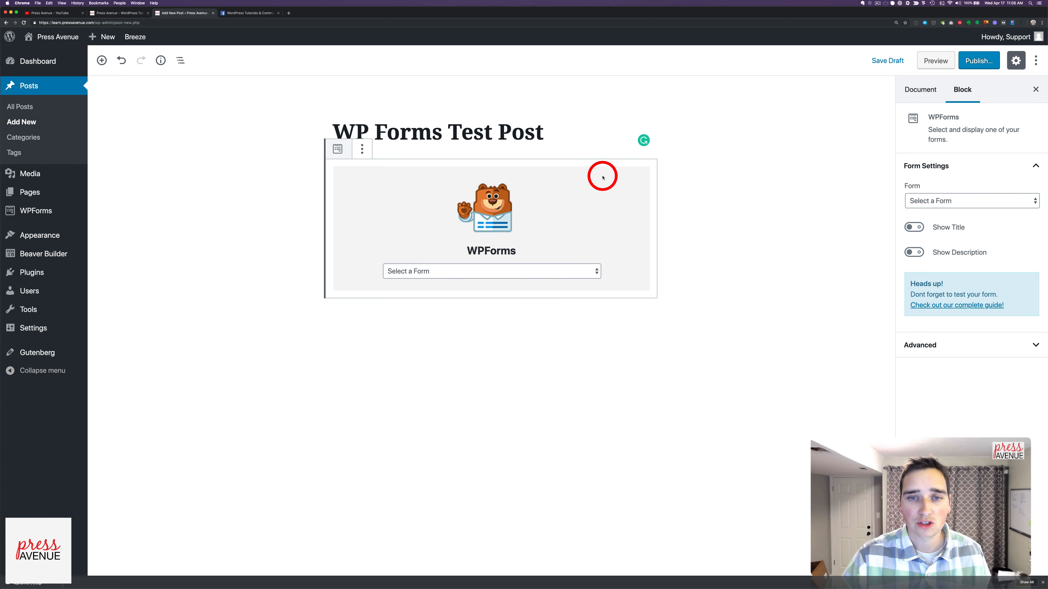
left_click(545, 273)
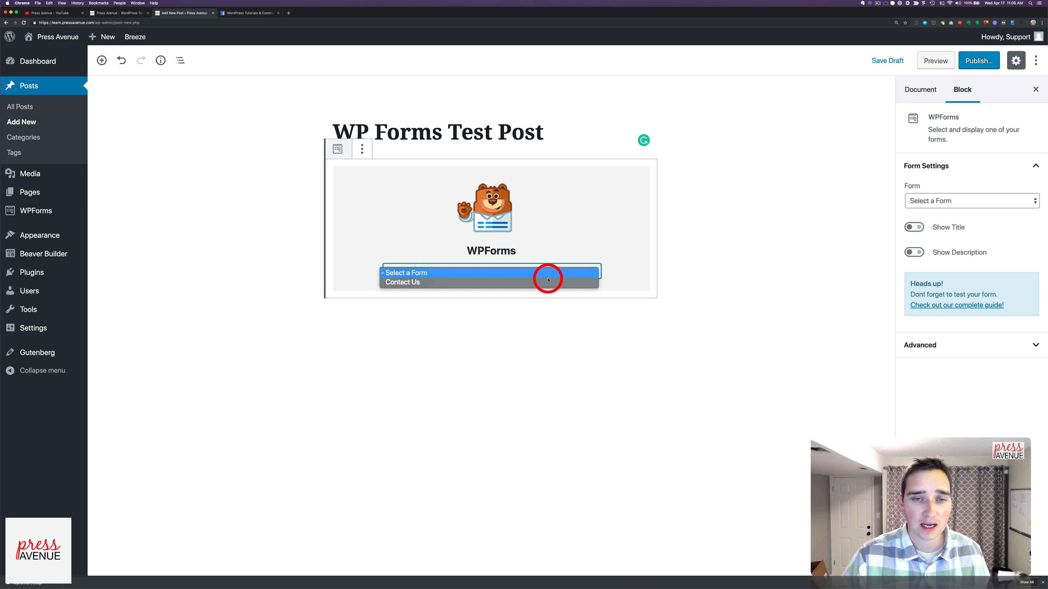
left_click(548, 281)
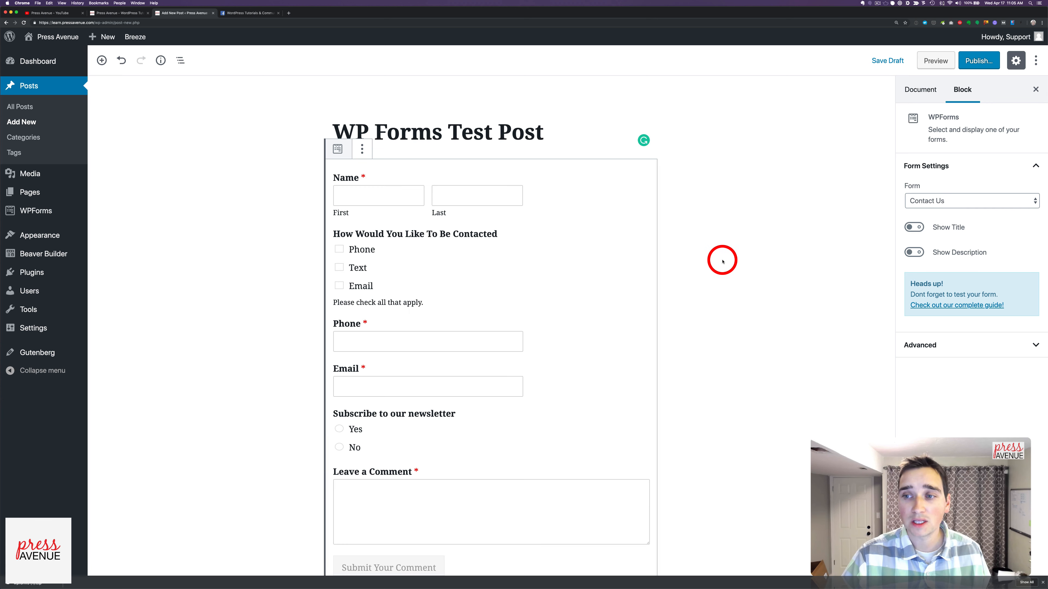
Try adding a second WPForms block with the Contact Us form by searching the blocks for "wp", and remove it again
left_click(102, 61)
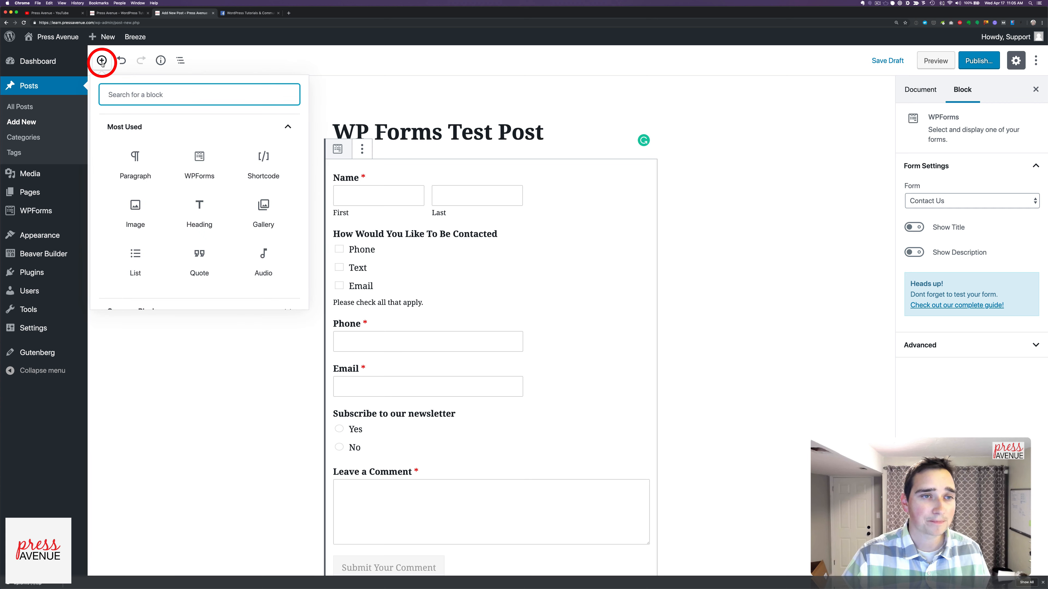
type("wp")
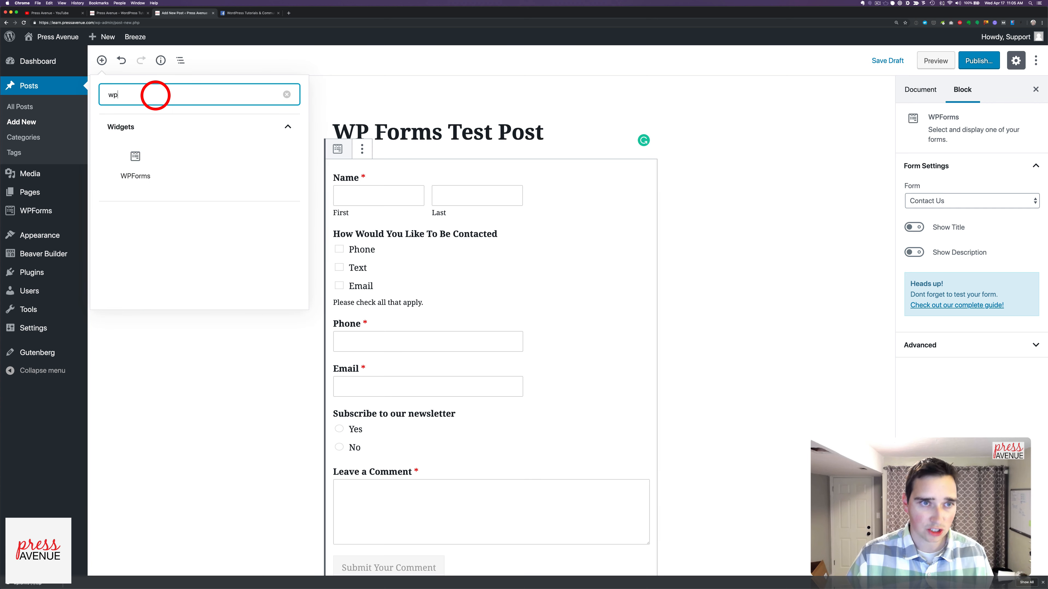
left_click(152, 156)
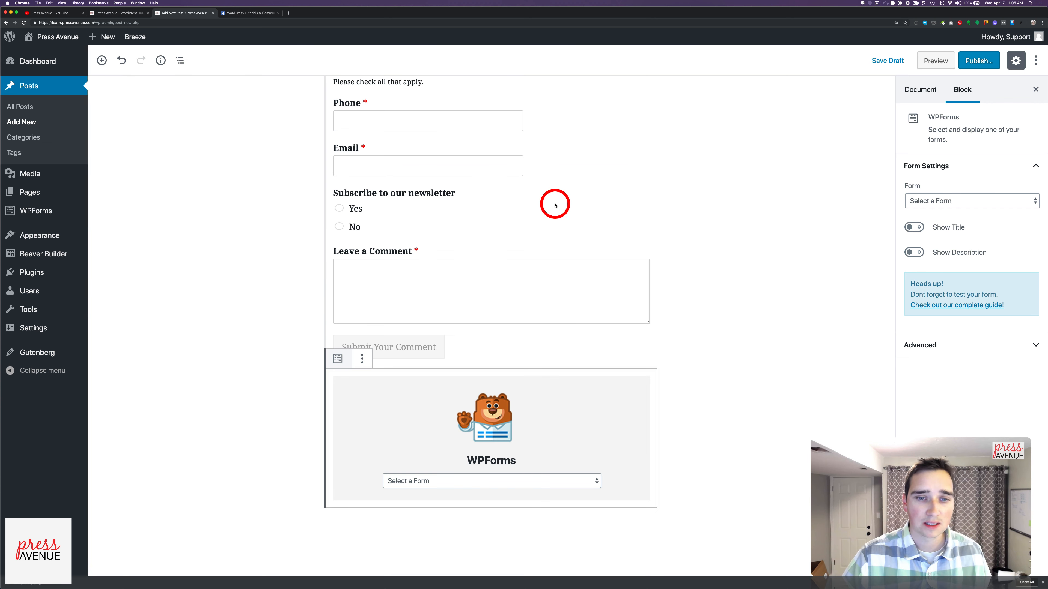
left_click(504, 481)
left_click(506, 490)
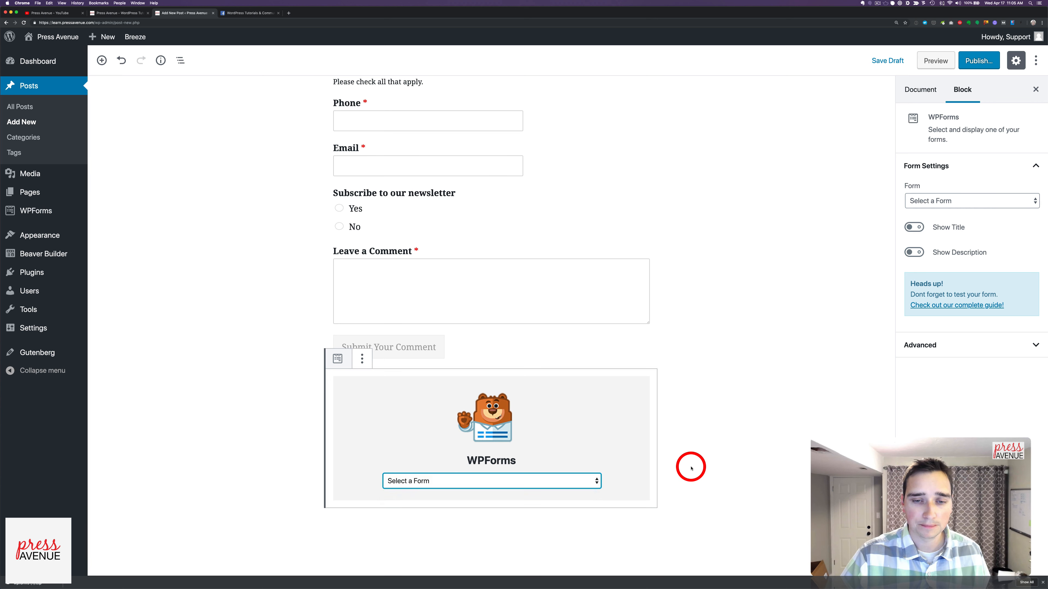
left_click(362, 358)
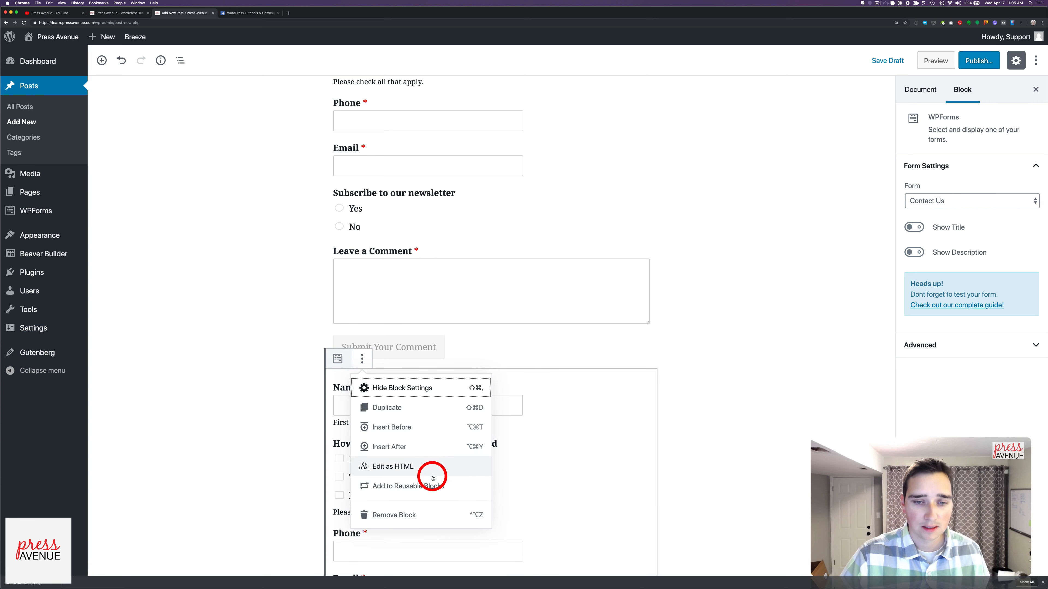
left_click(397, 515)
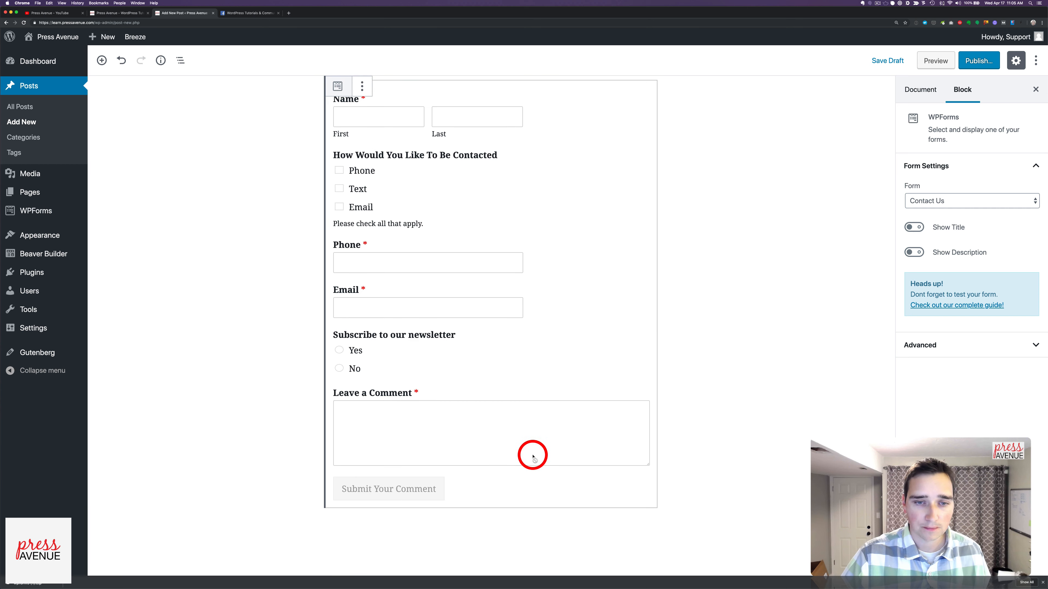
Preview the post and examine its title, author line, date and embedded contact form
left_click(931, 62)
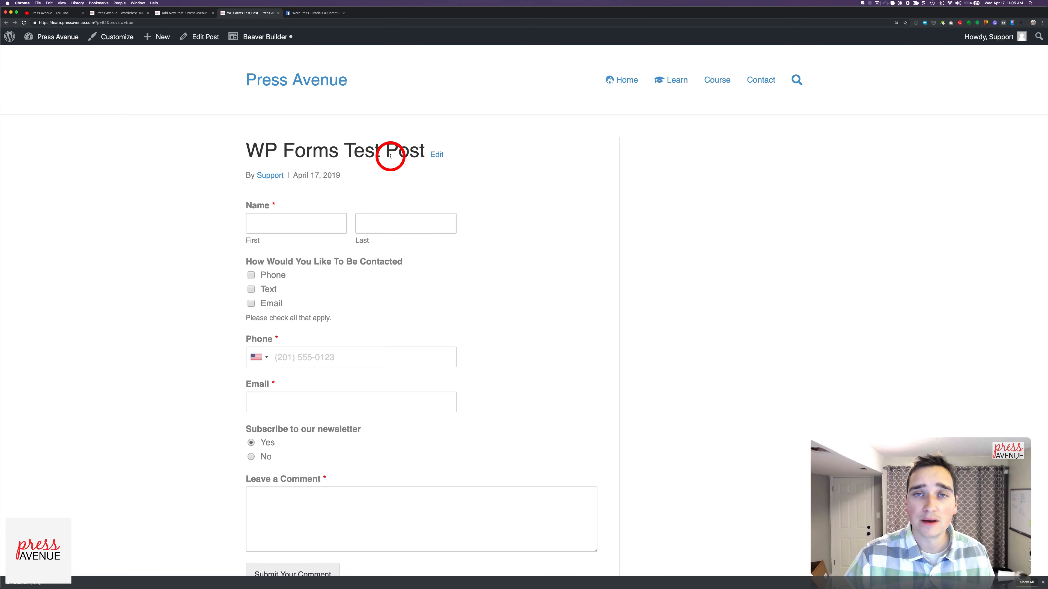
scroll(507, 169, "down", 3)
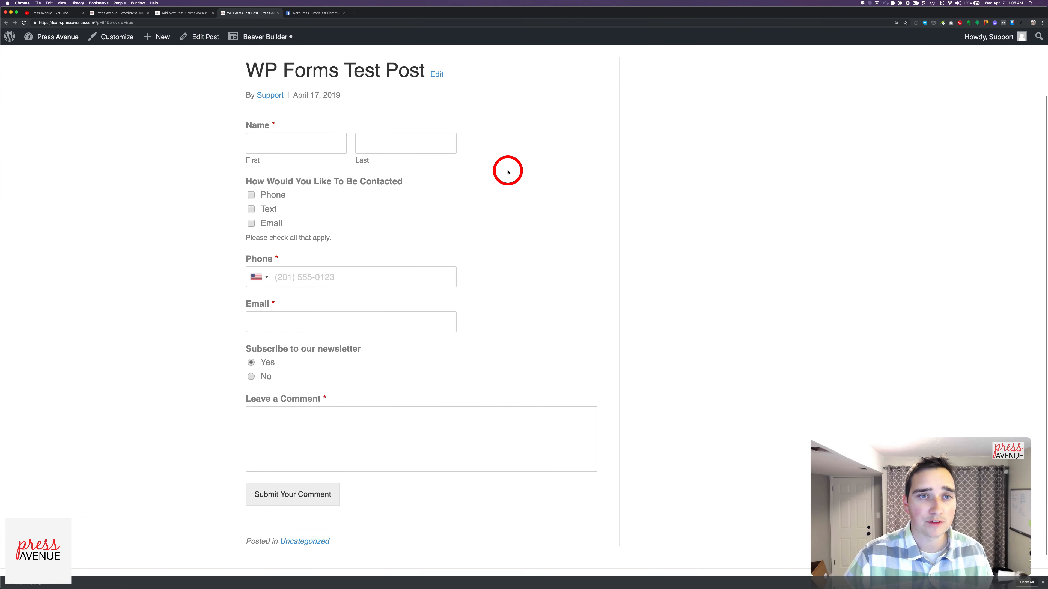
scroll(508, 171, "up", 3)
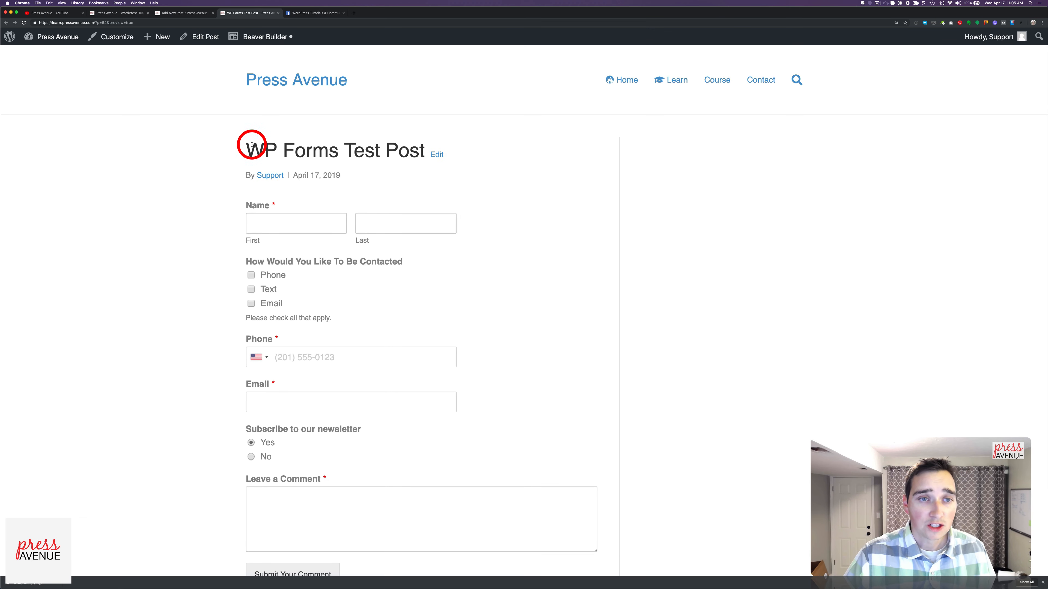
left_click_drag(252, 145, 373, 151)
left_click_drag(245, 174, 404, 178)
In the embedded form, tick Phone, Text and Email as contact methods and fill in the phone number
scroll(414, 181, "down", 4)
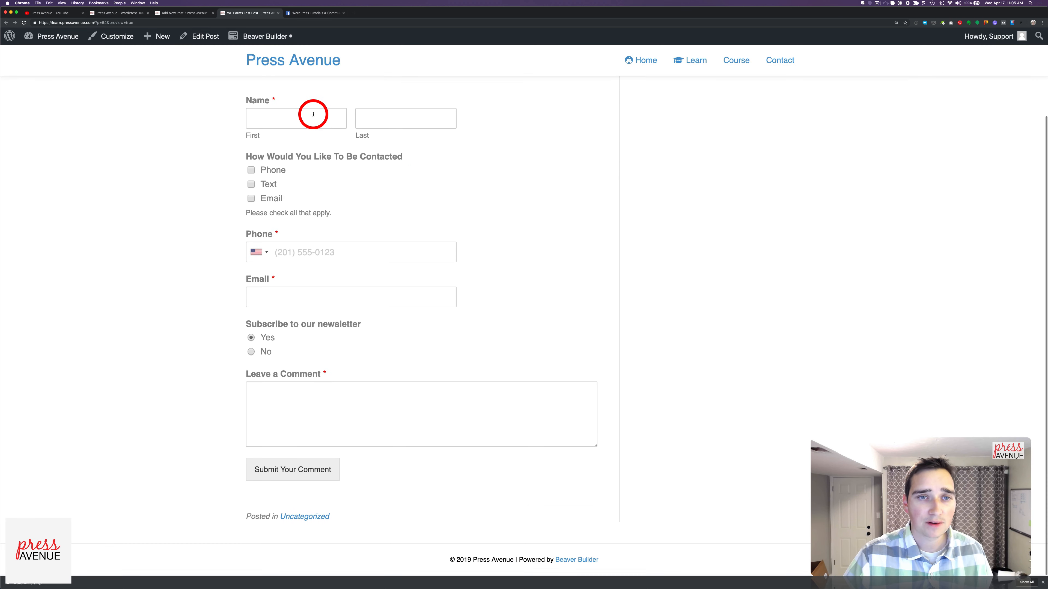
left_click(313, 115)
left_click(266, 177)
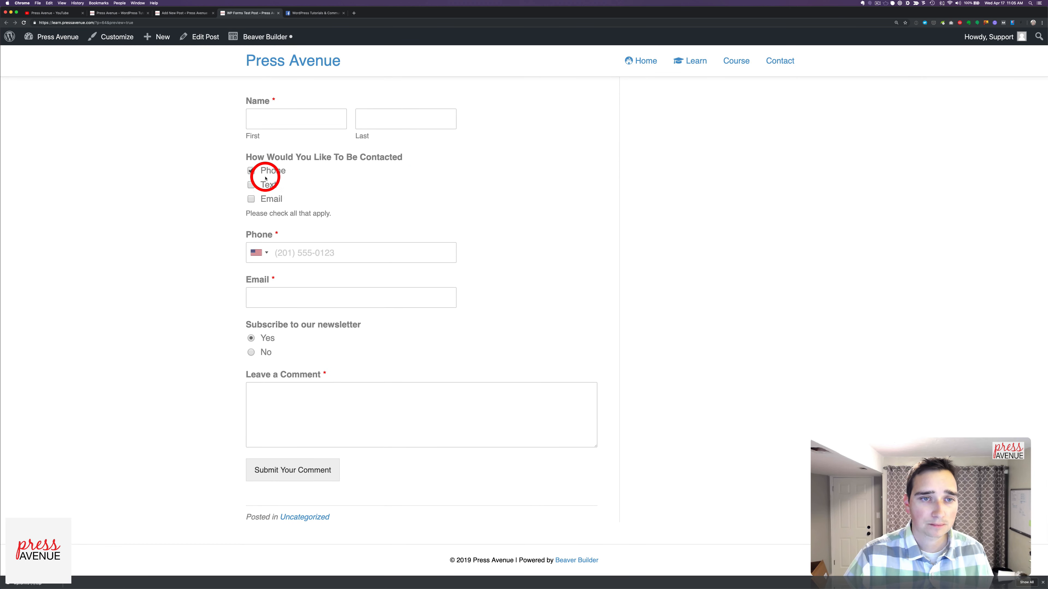
left_click(268, 185)
left_click(270, 199)
left_click(331, 250)
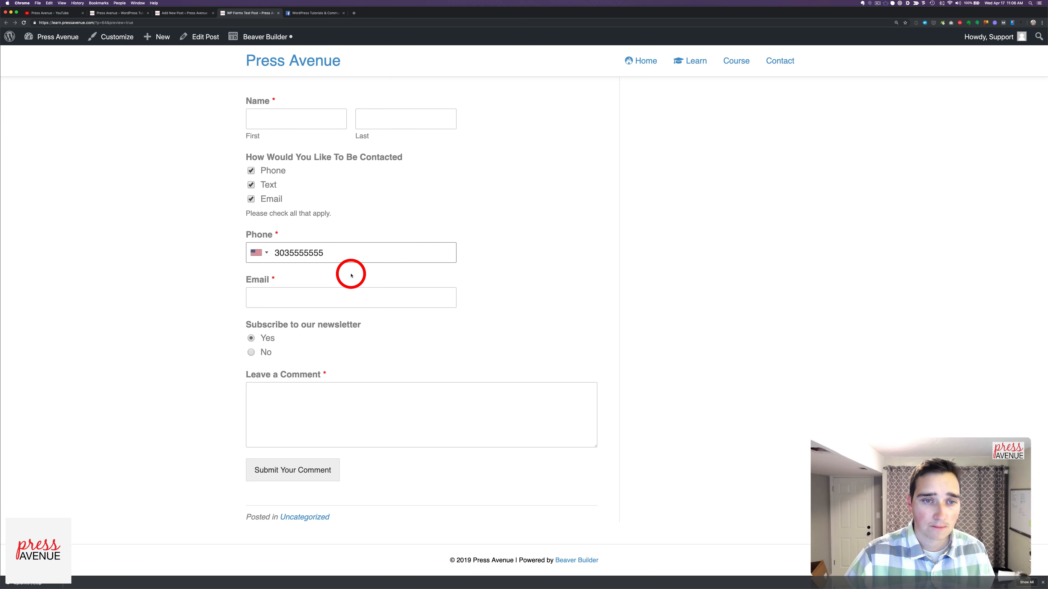
left_click(356, 297)
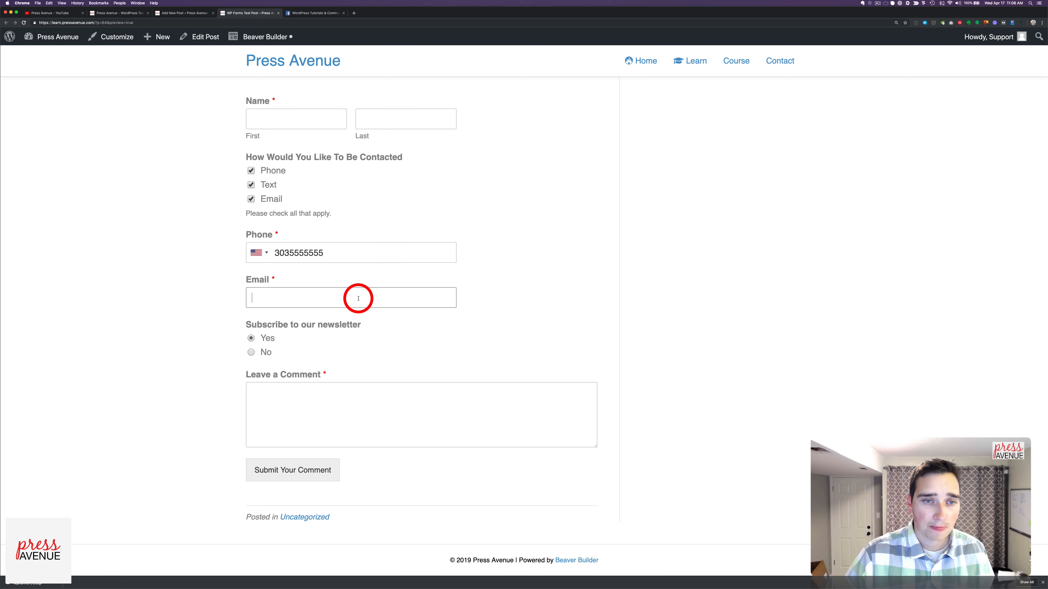
Browse the phone field's country list and try Uzbekistan as the country for the entered number
left_click(261, 254)
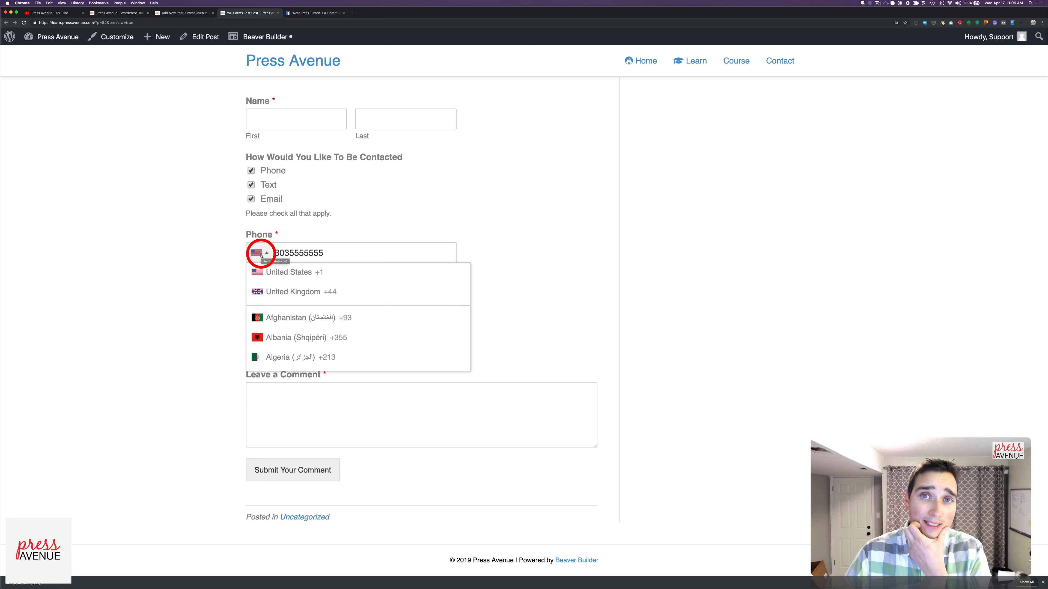
scroll(388, 297, "down", 3)
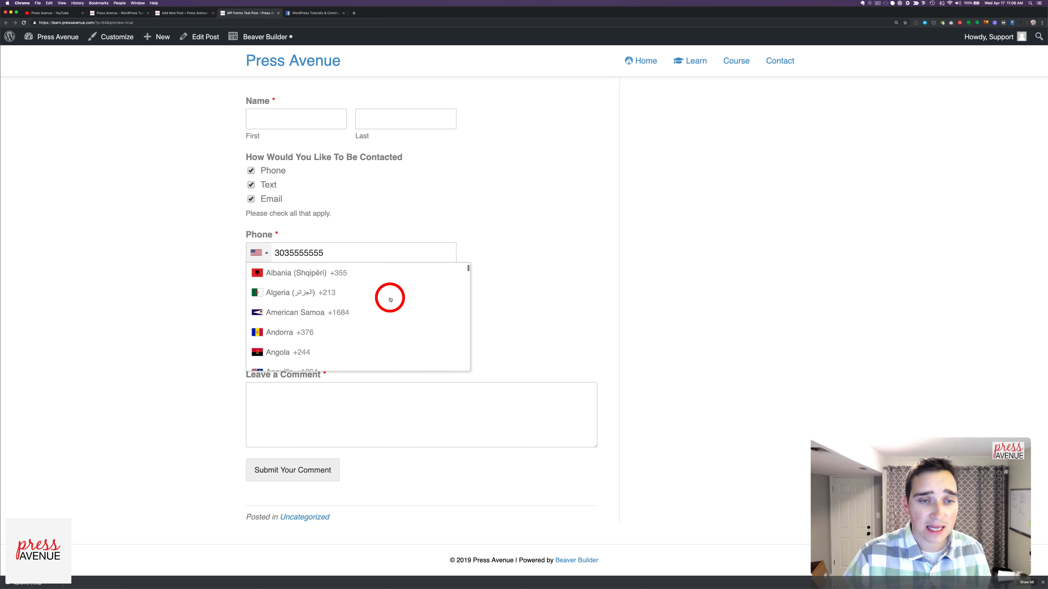
scroll(391, 300, "down", 8)
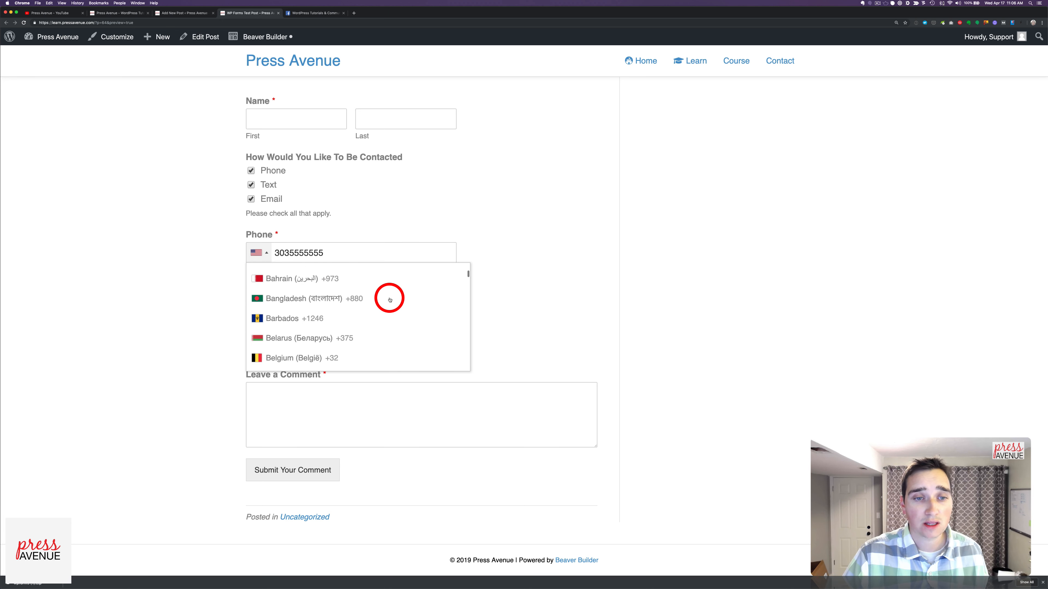
scroll(390, 300, "down", 15)
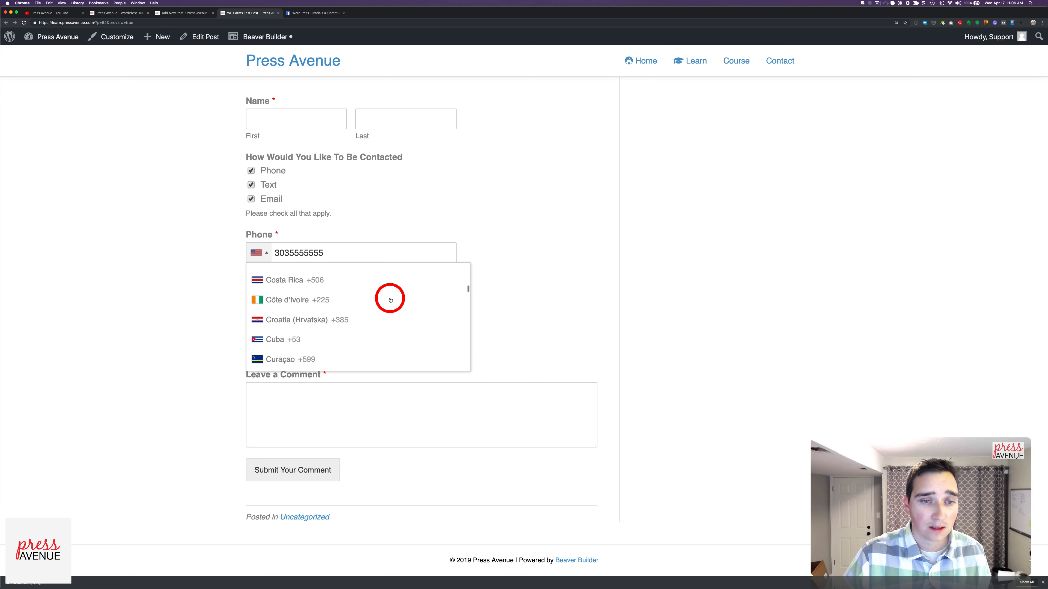
scroll(390, 300, "down", 20)
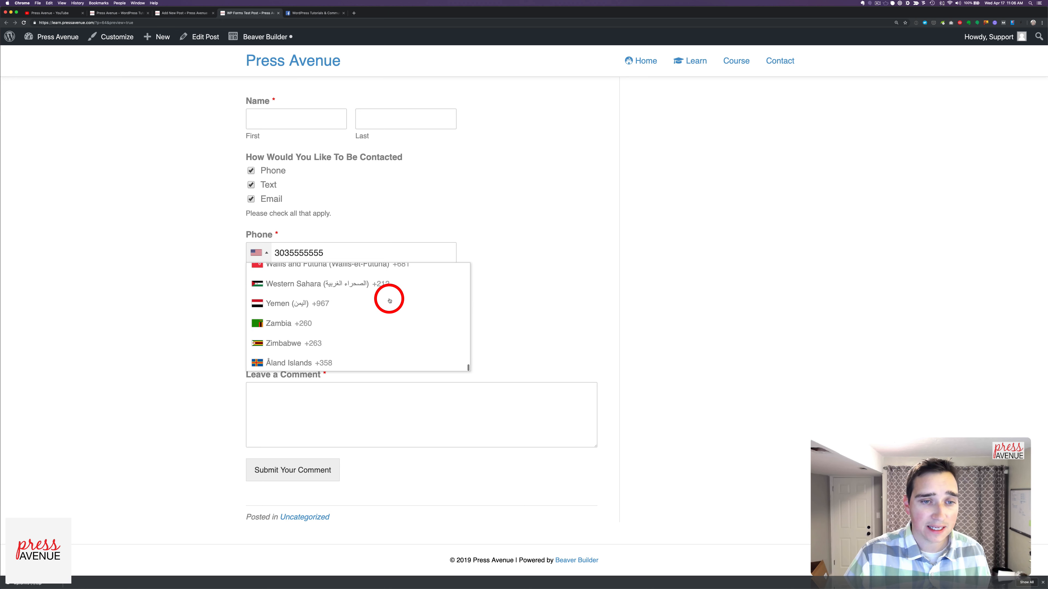
scroll(390, 300, "up", 2)
left_click(359, 282)
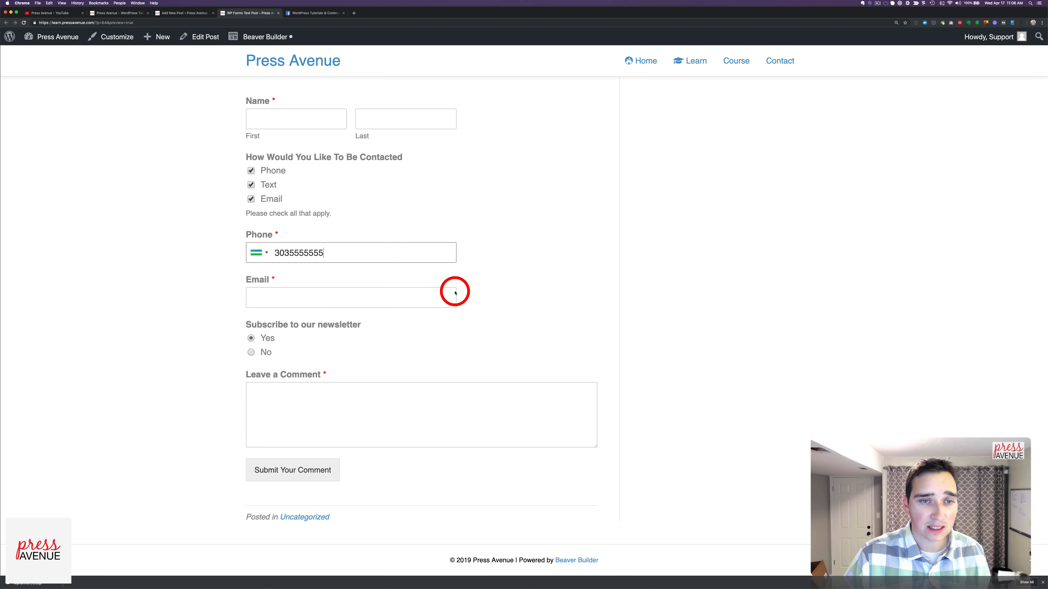
left_click(296, 303)
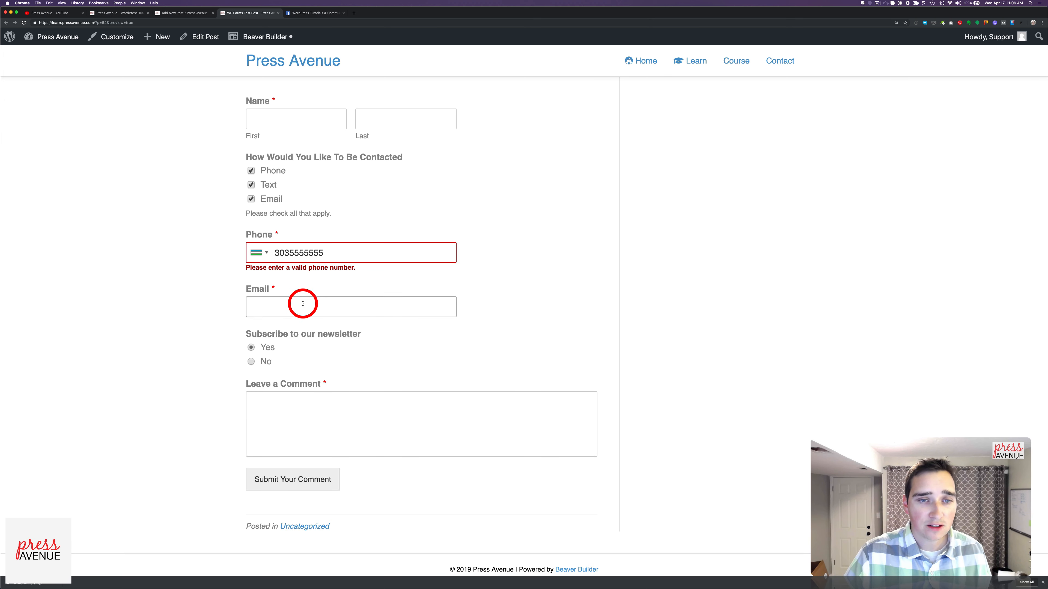
Set the phone field's country back to United States
left_click(265, 257)
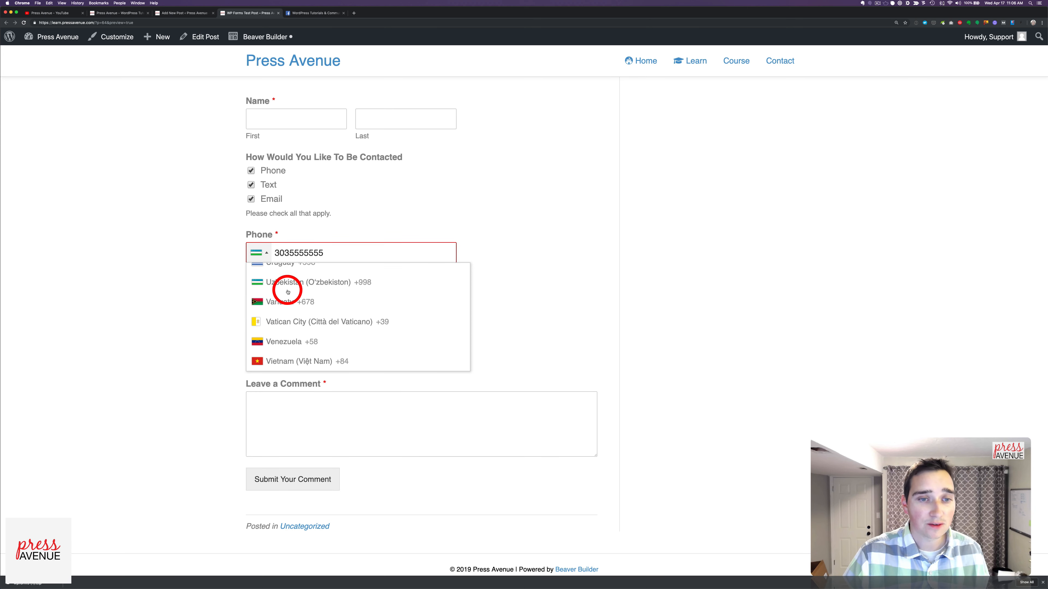
scroll(286, 290, "up", 20)
scroll(288, 293, "up", 20)
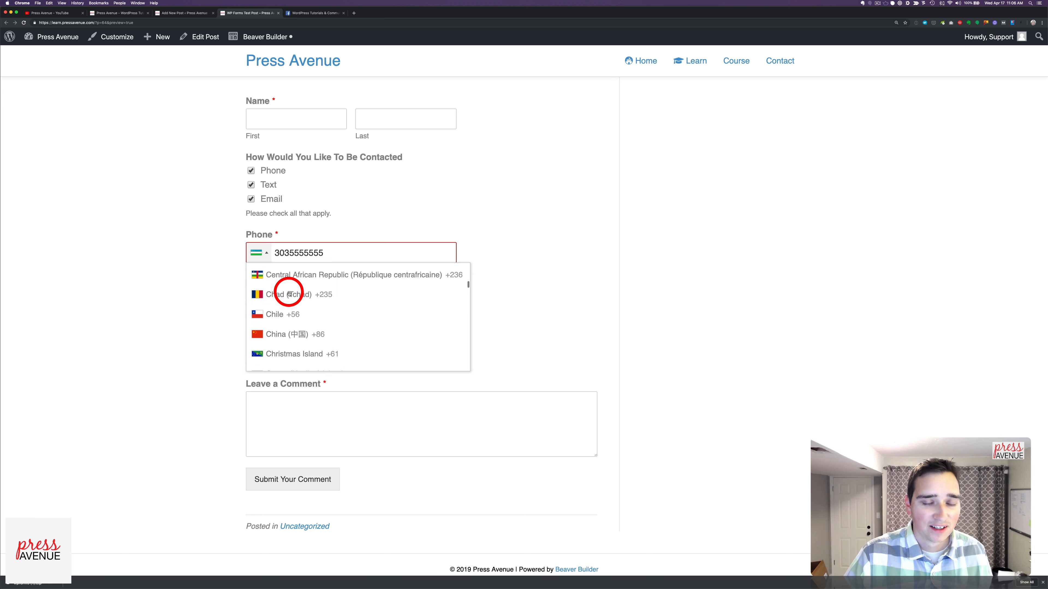
left_click(282, 273)
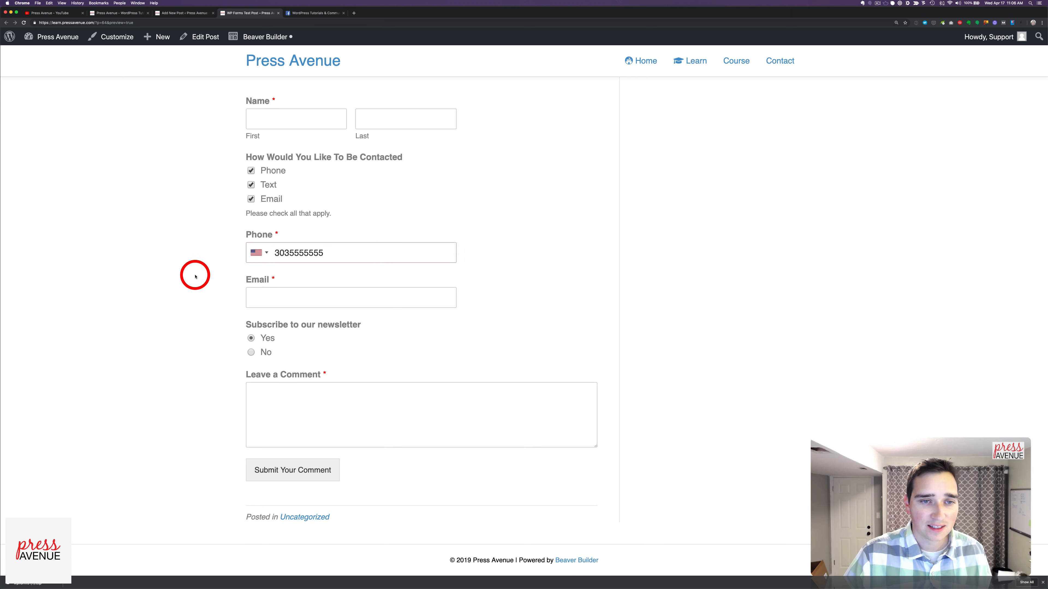
Choose No for the newsletter subscription and put the cursor in the Leave a Comment field
left_click(272, 298)
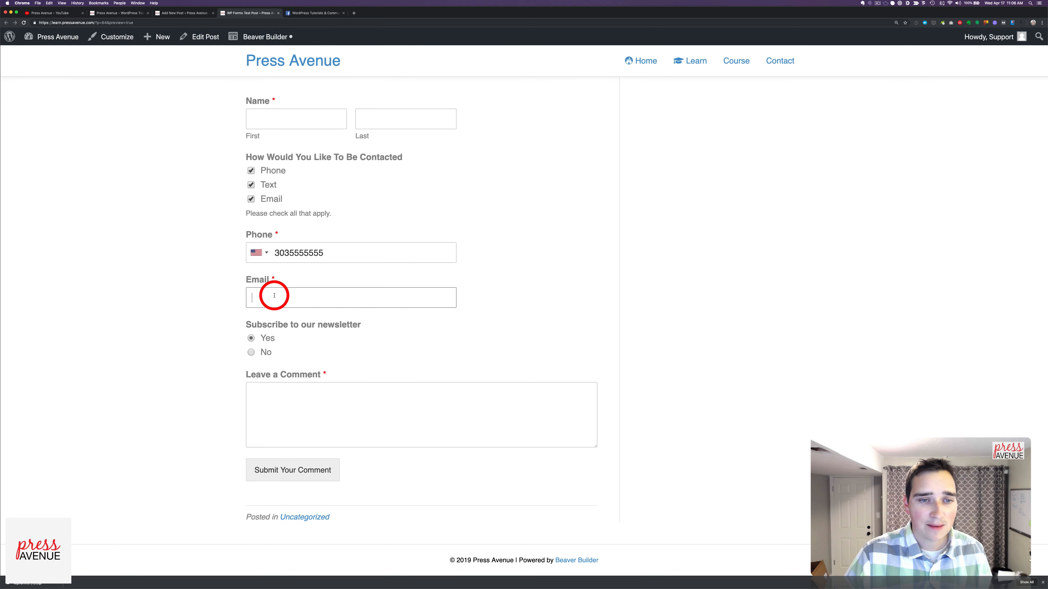
left_click(269, 351)
left_click(268, 339)
left_click(269, 351)
left_click(349, 435)
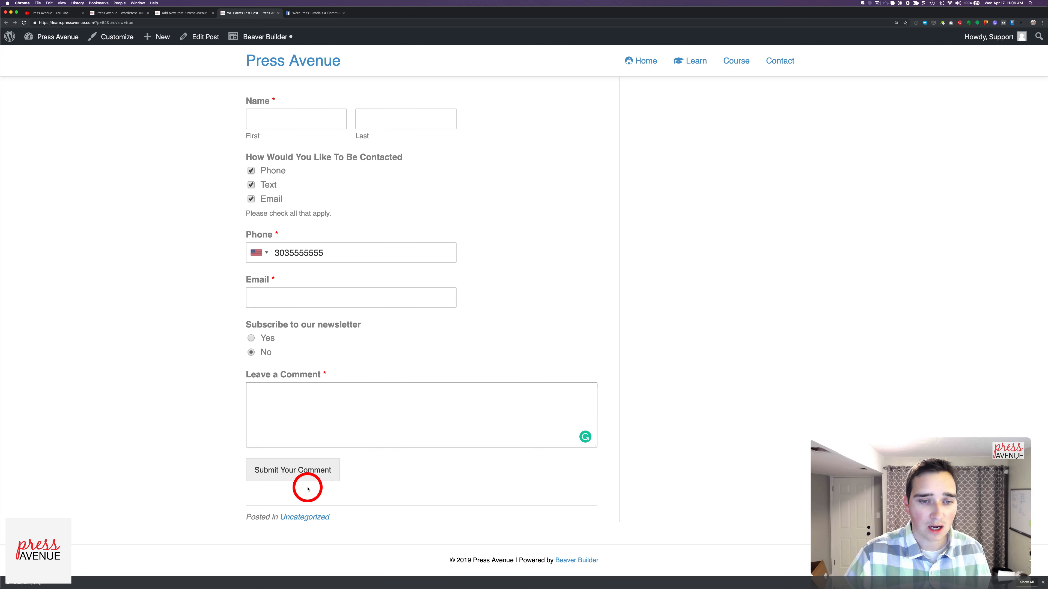
left_click(310, 473)
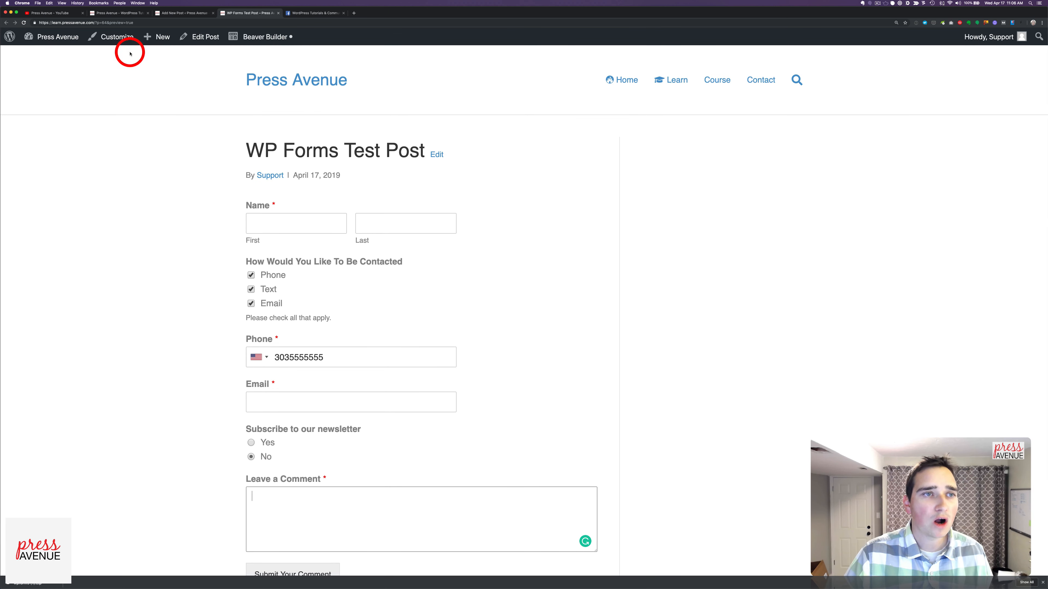
Check the WPForms forms overview and examine the dashboard's WPForms widget, including its entries chart and recommended plugin line
mouse_move(68, 40)
left_click(70, 58)
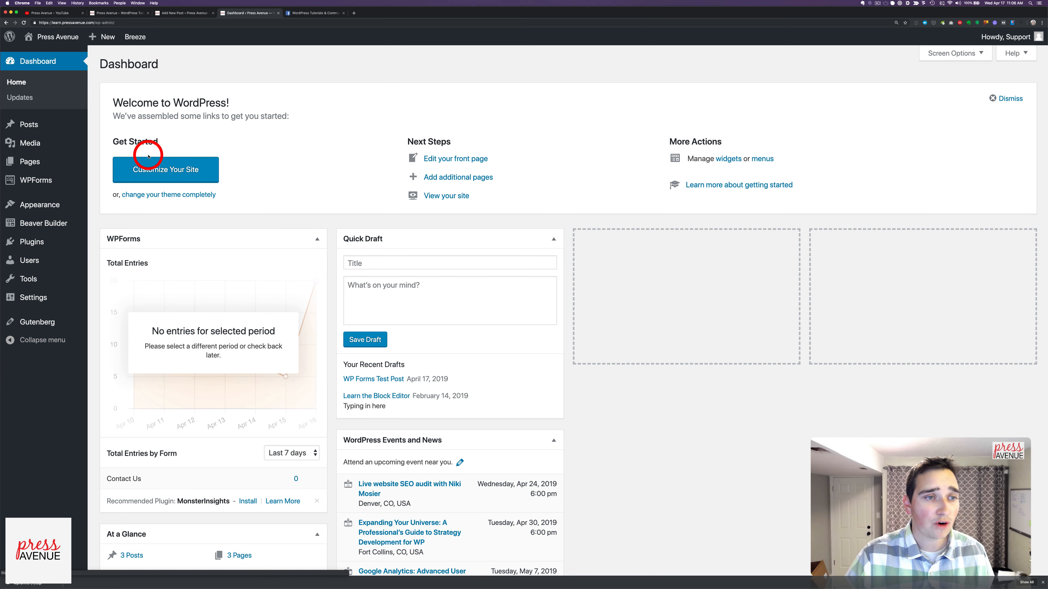
left_click(77, 182)
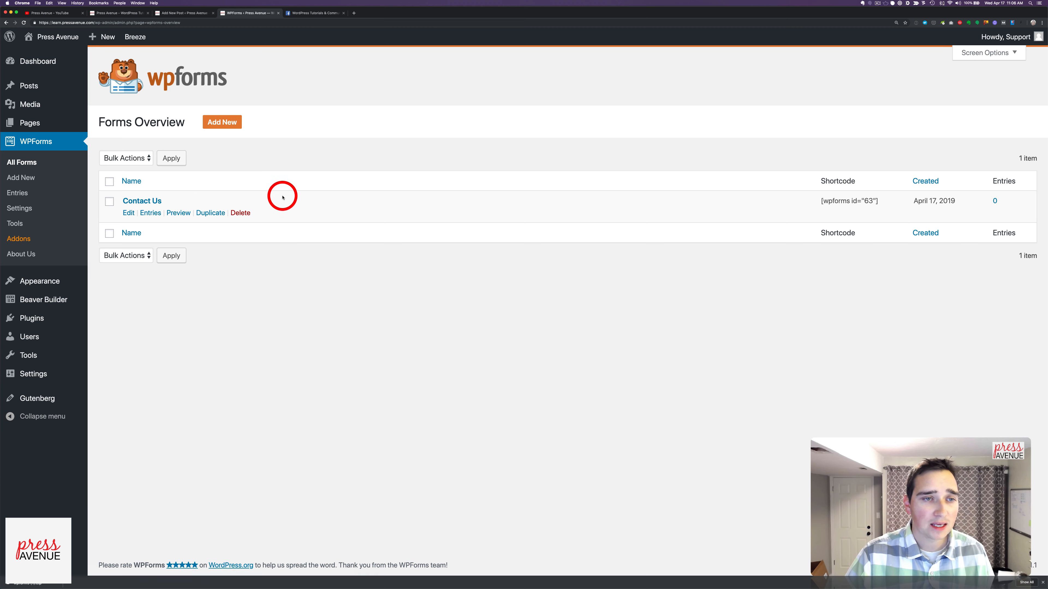
left_click(35, 62)
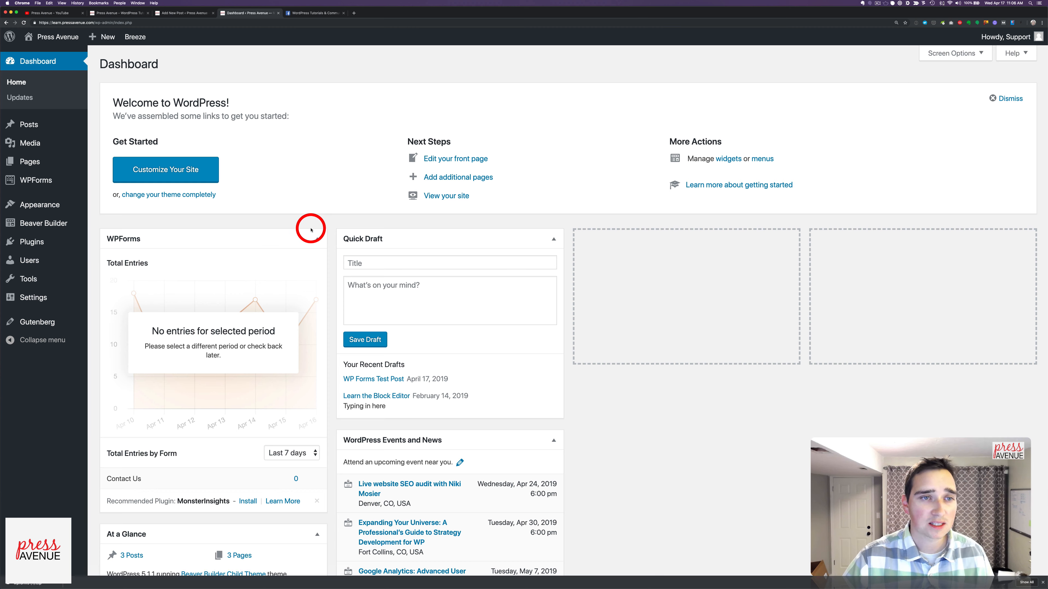
scroll(307, 226, "down", 5)
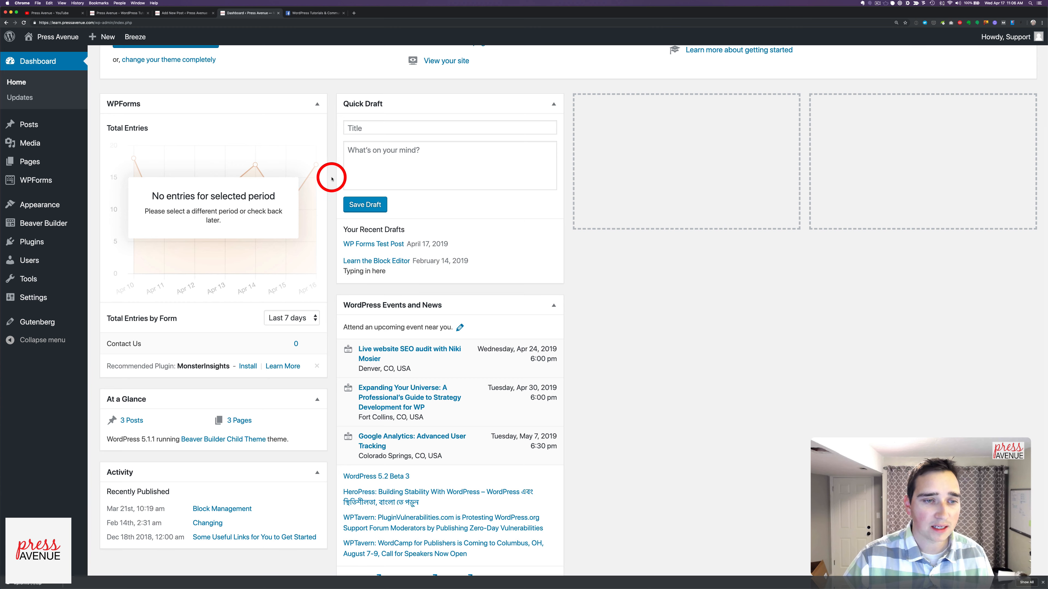
scroll(285, 196, "up", 3)
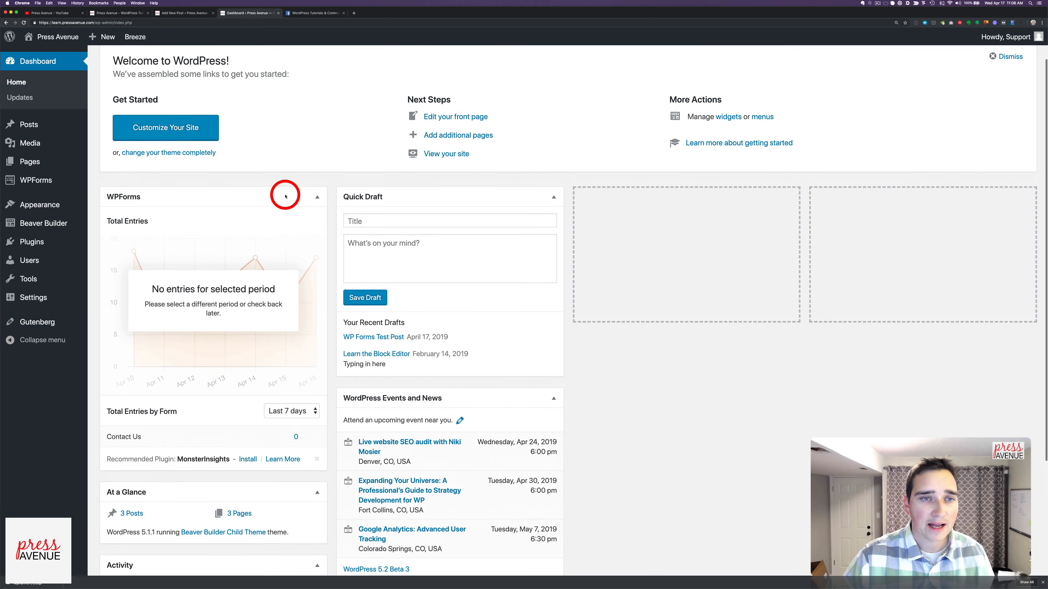
scroll(330, 216, "down", 6)
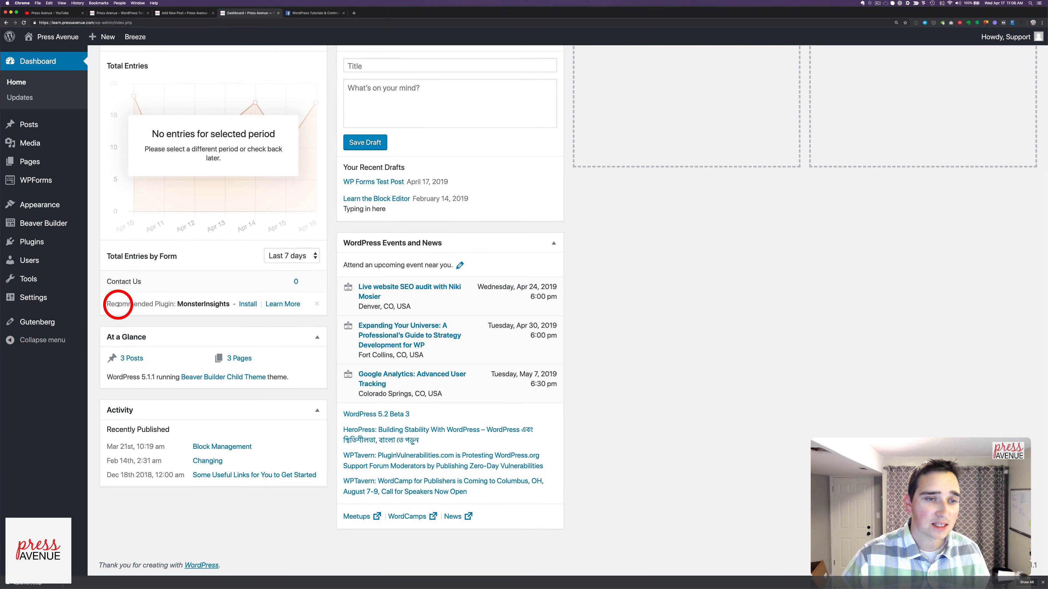
left_click_drag(118, 303, 230, 304)
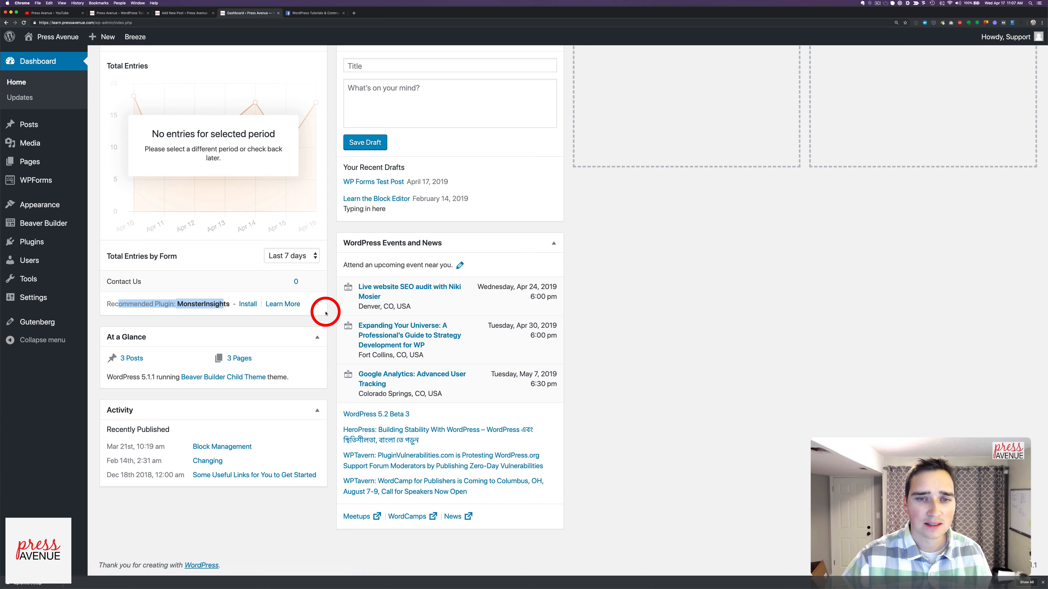
Enable Hide Announcements in the Misc section of the WPForms settings and save the settings
mouse_move(66, 182)
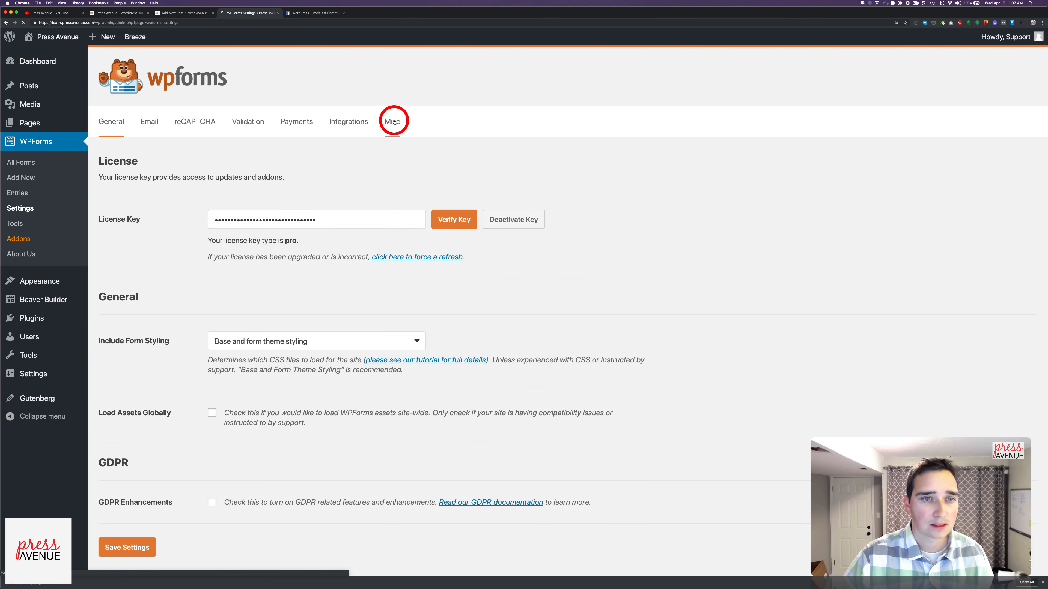
left_click(394, 122)
left_click(212, 201)
left_click(121, 304)
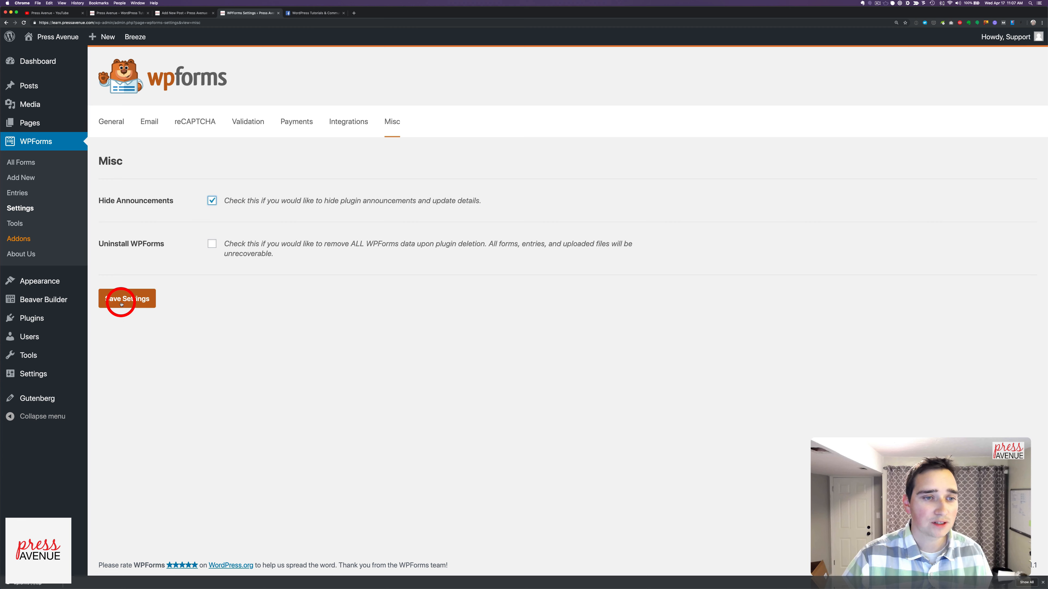
Recheck the dashboard's WPForms widget for the MonsterInsights recommendation, and return to the WPForms forms overview
left_click(35, 60)
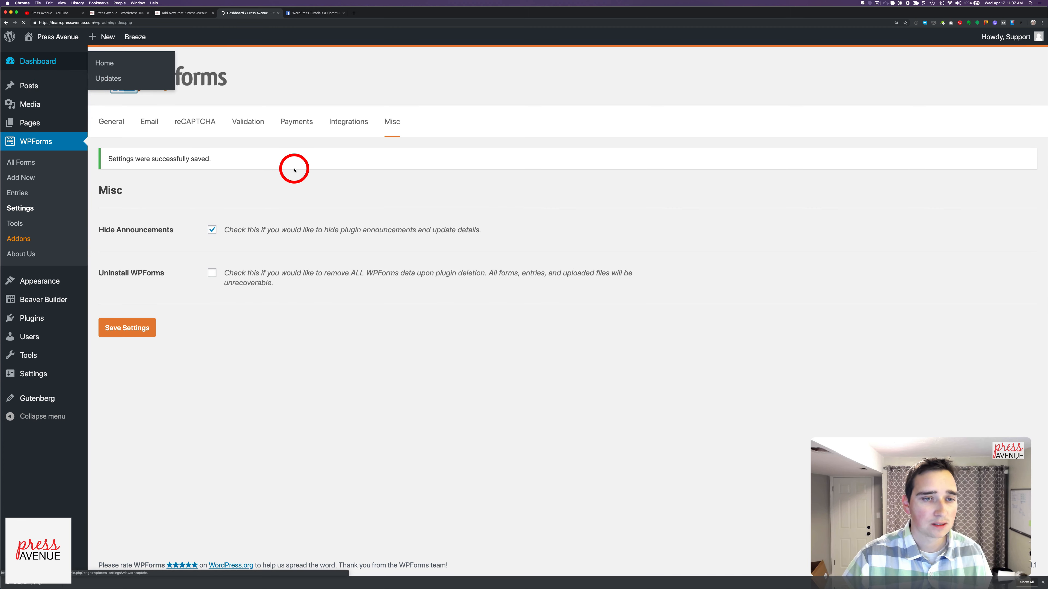
scroll(313, 199, "down", 5)
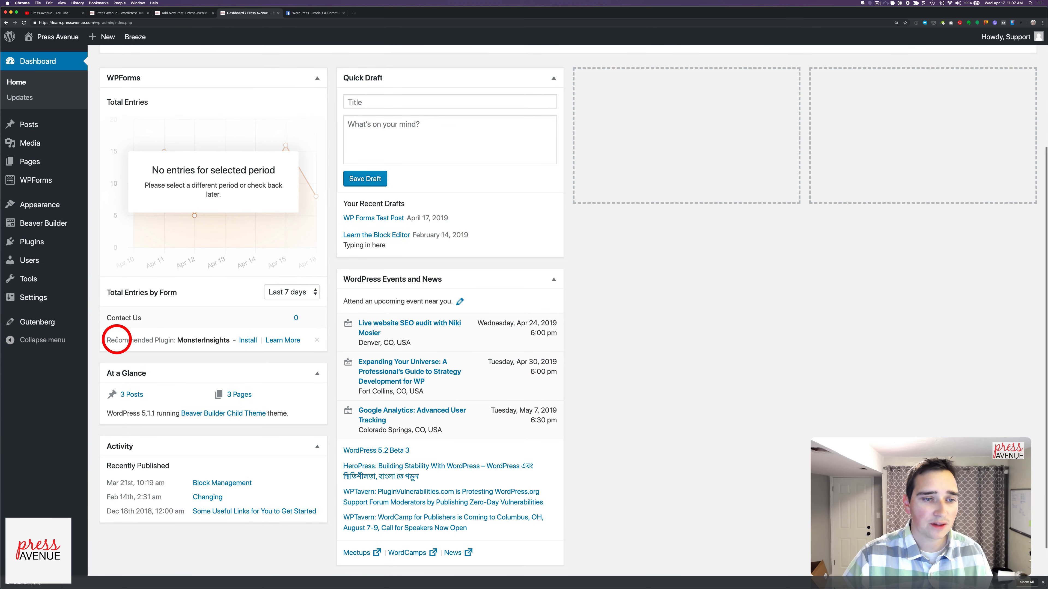
left_click_drag(117, 340, 221, 339)
left_click(222, 339)
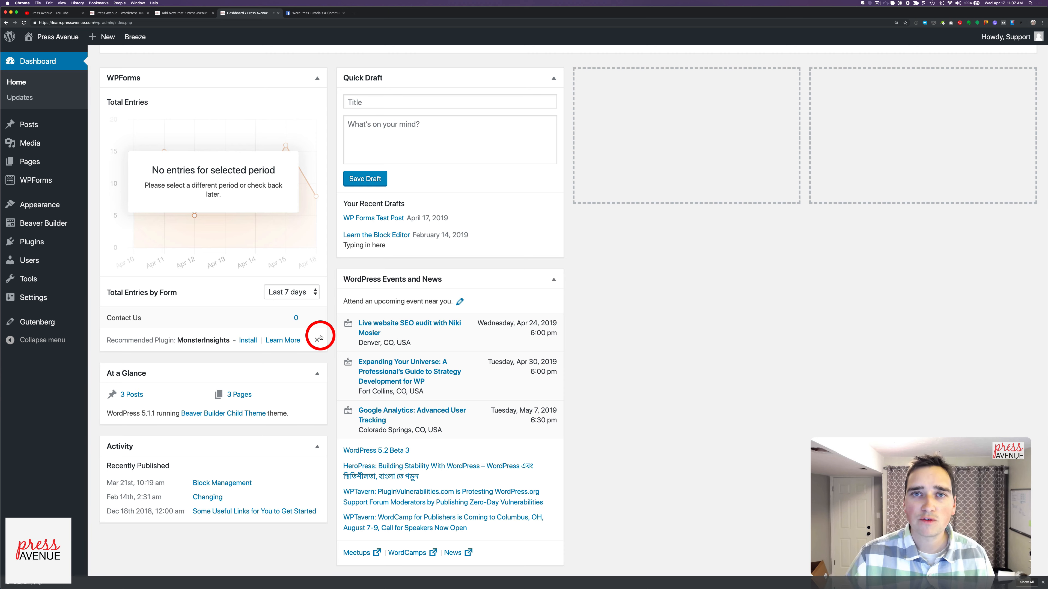
scroll(320, 338, "up", 5)
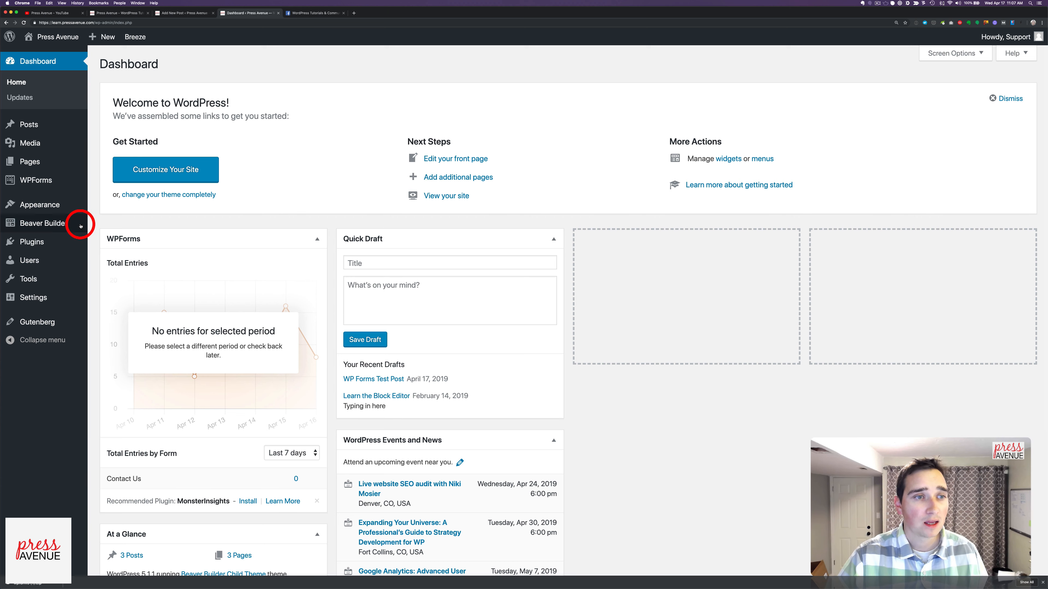
left_click(38, 180)
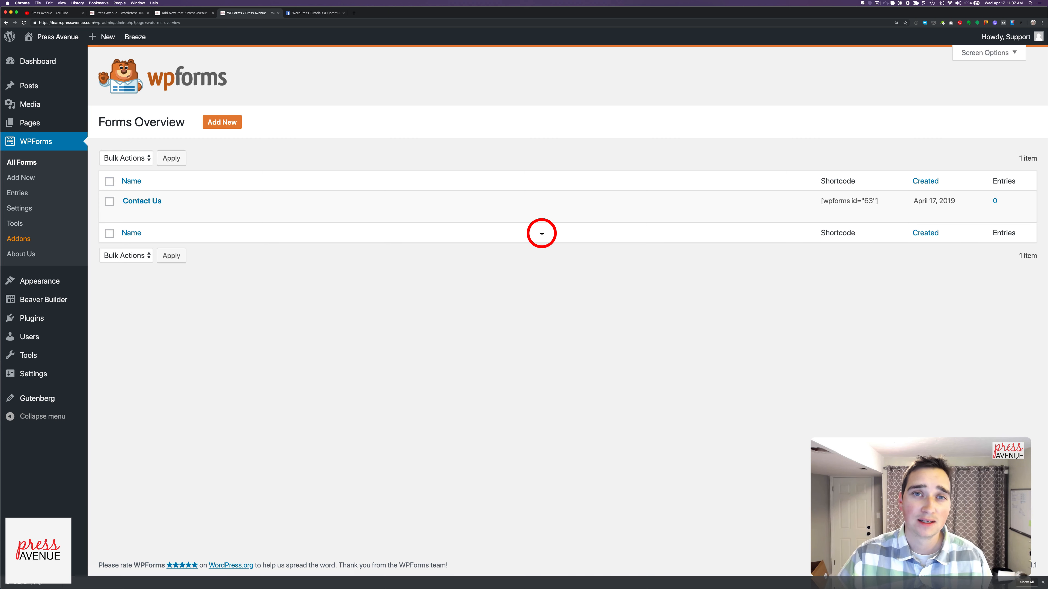
Switch to the WordPress Tutorials & Community Help group on Facebook and look through its discussion posts
left_click(315, 13)
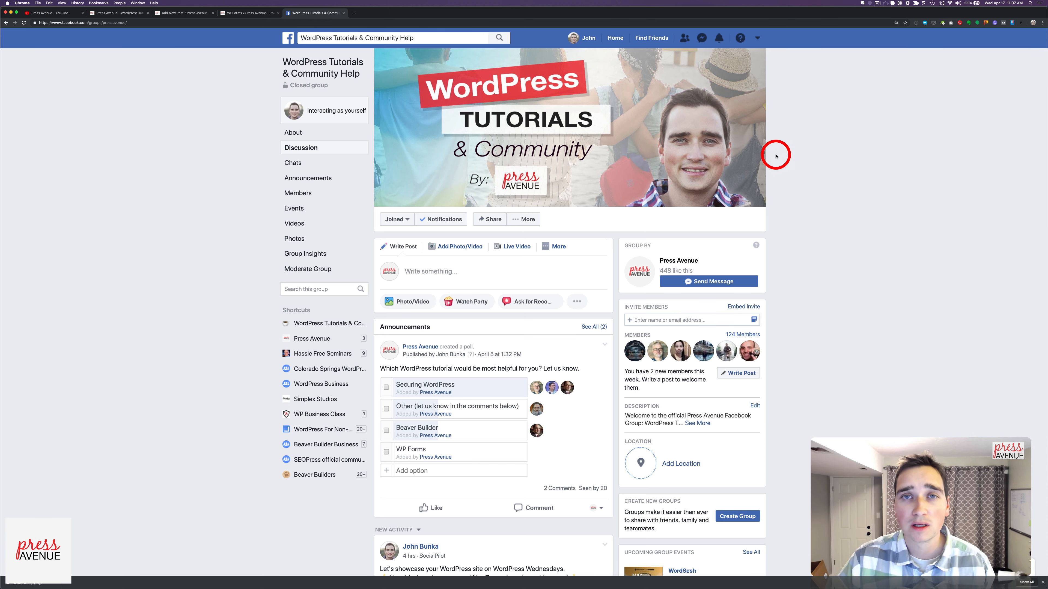
scroll(776, 156, "down", 8)
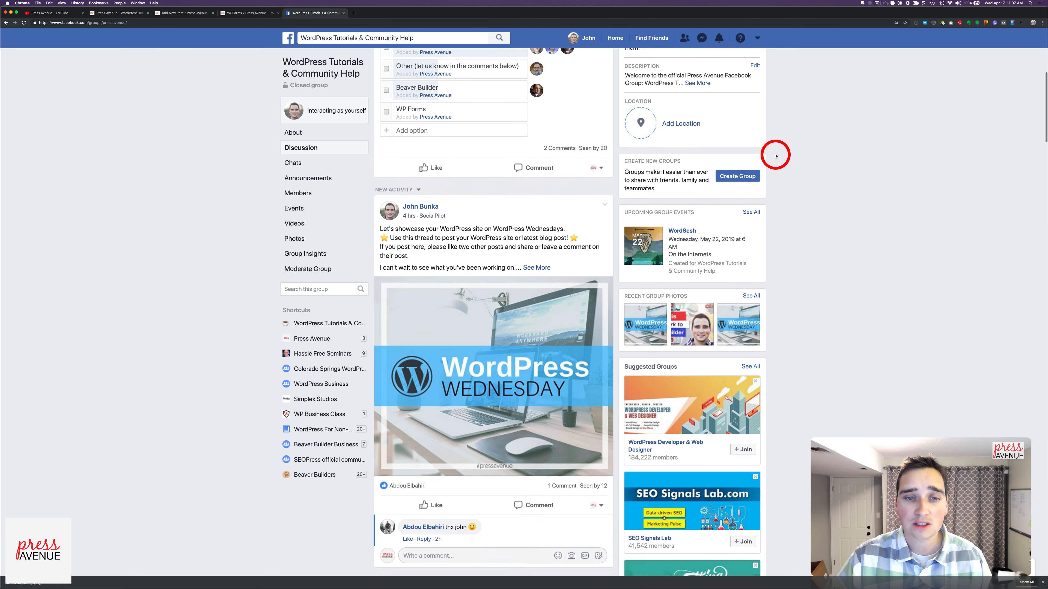
scroll(776, 156, "down", 8)
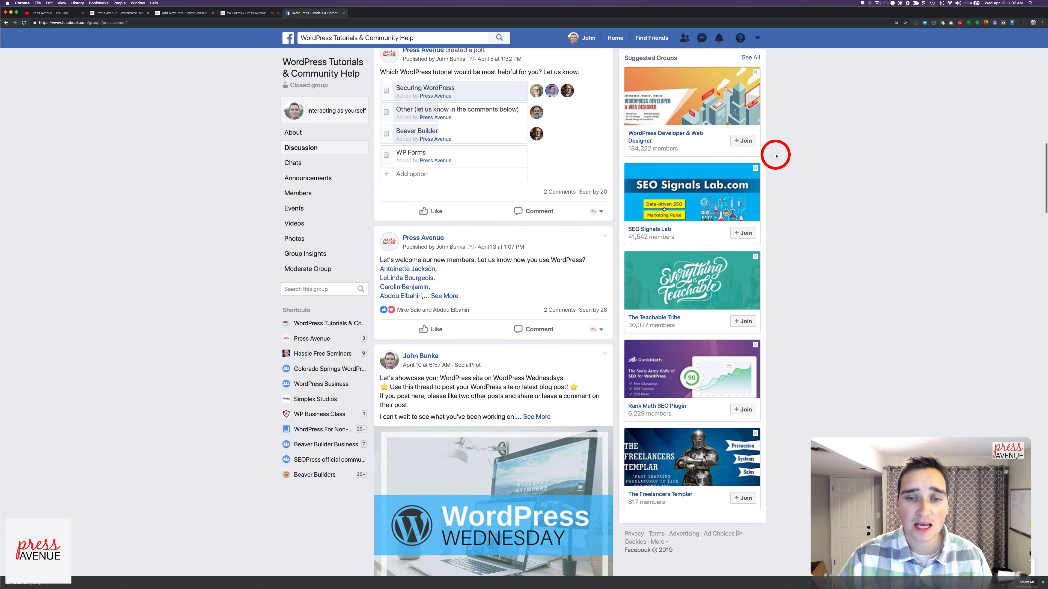
scroll(776, 156, "down", 8)
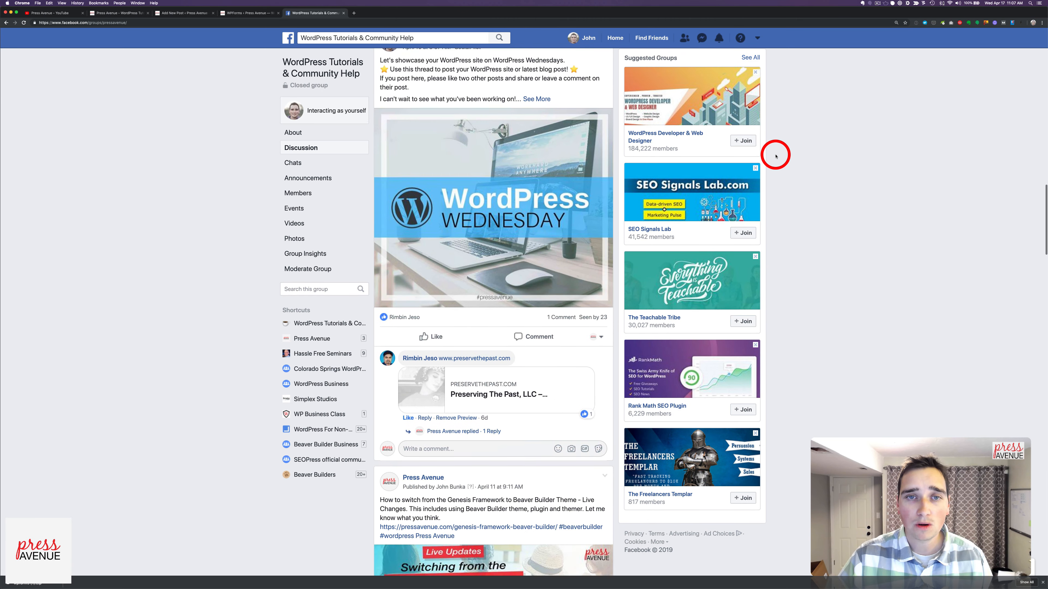
scroll(776, 156, "down", 1)
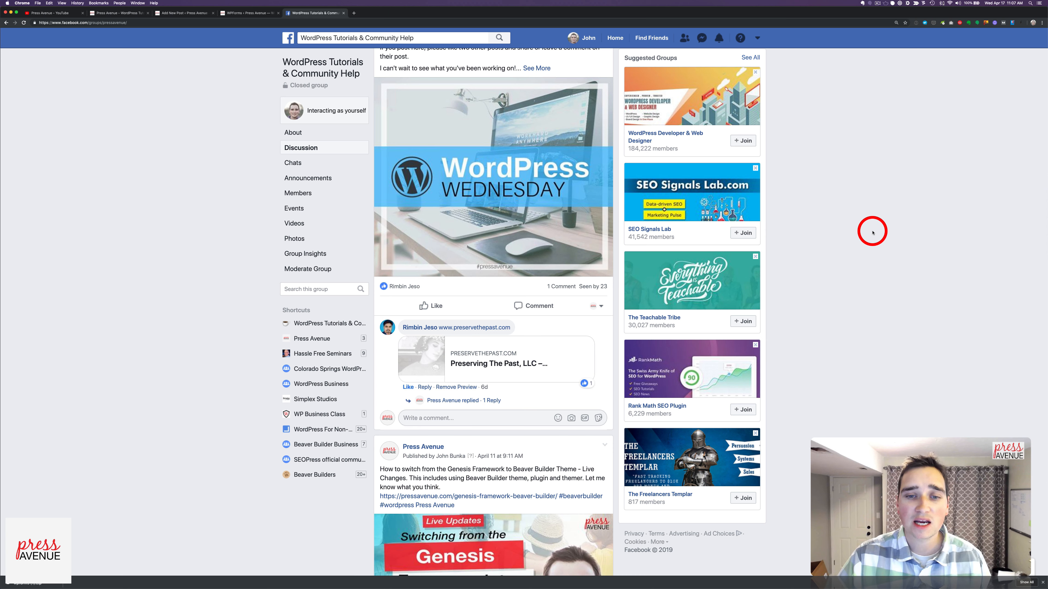